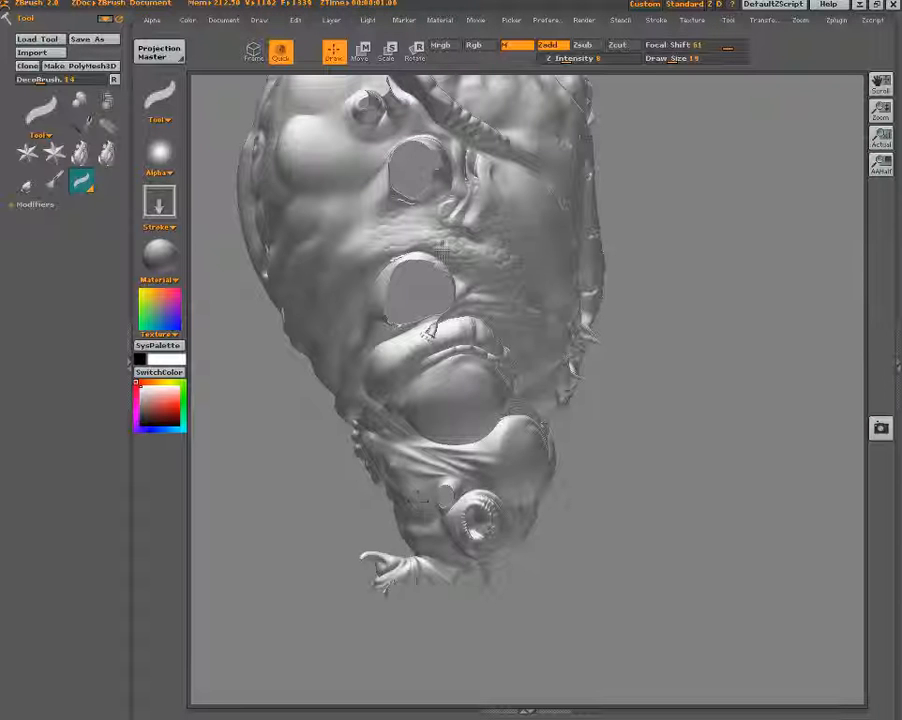
Paint fine wrinkles across the cheek and upper lip with the DecoBrush, and pick the head up from Projection Master.
left_click_drag(403, 448, 438, 446)
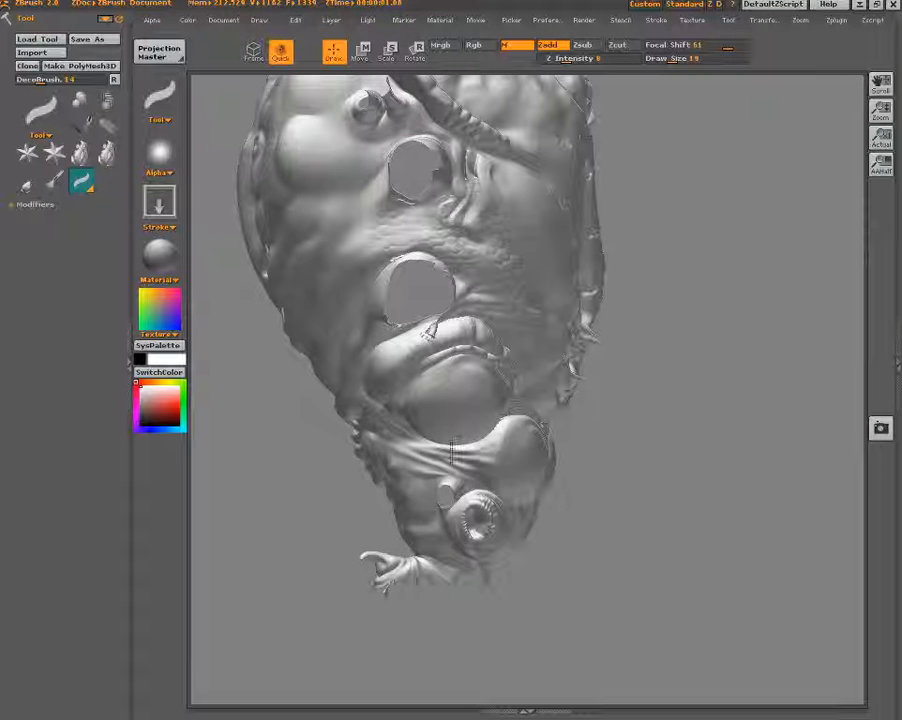
left_click_drag(405, 352, 385, 365)
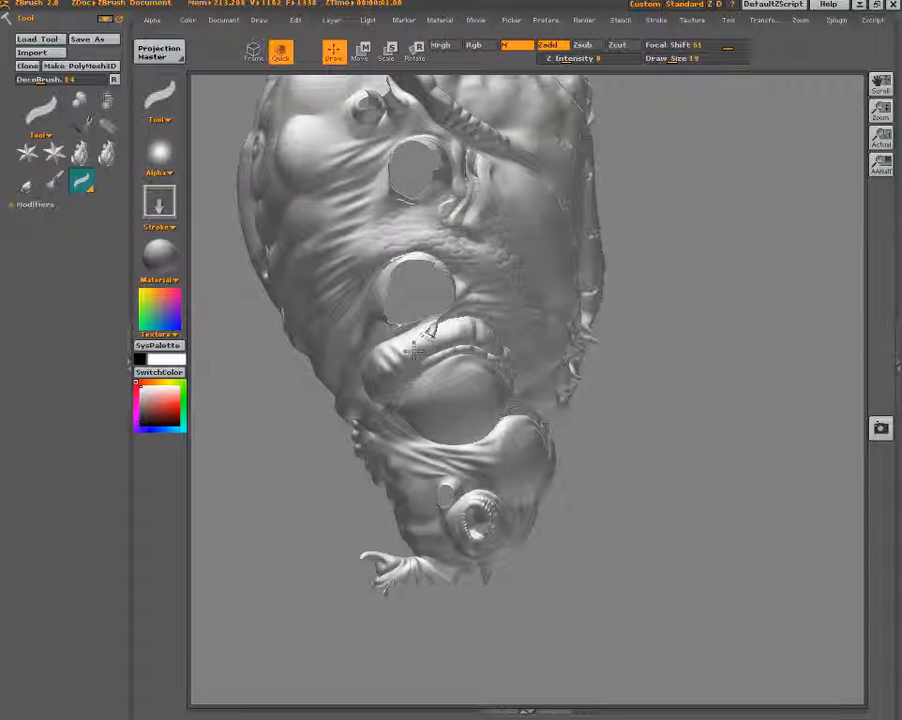
left_click(160, 52)
left_click(395, 505)
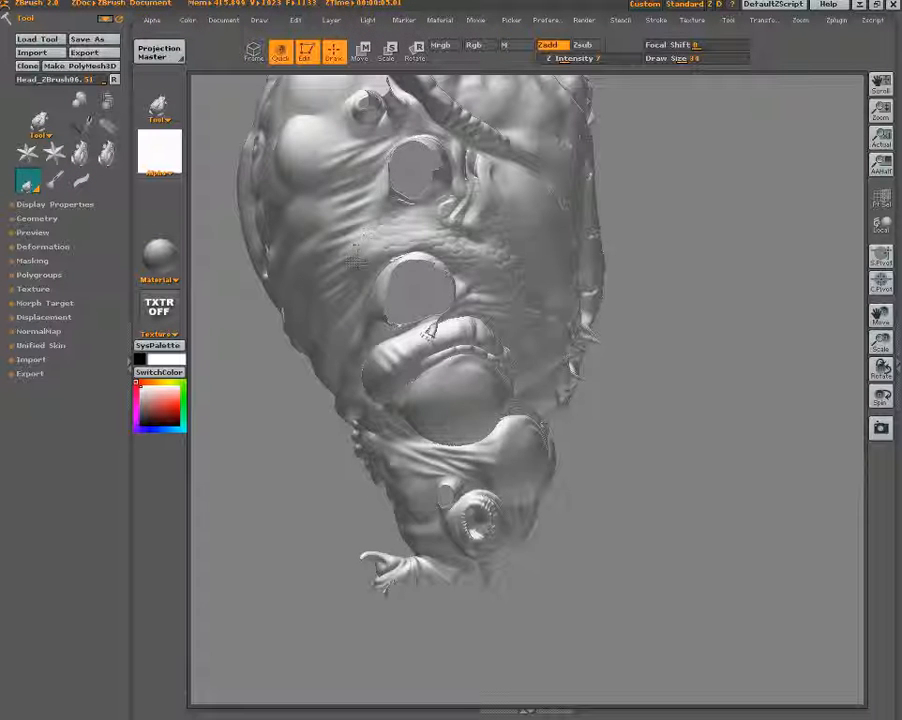
Replay the last sculpting stroke to strengthen it on the head's surface.
key("1")
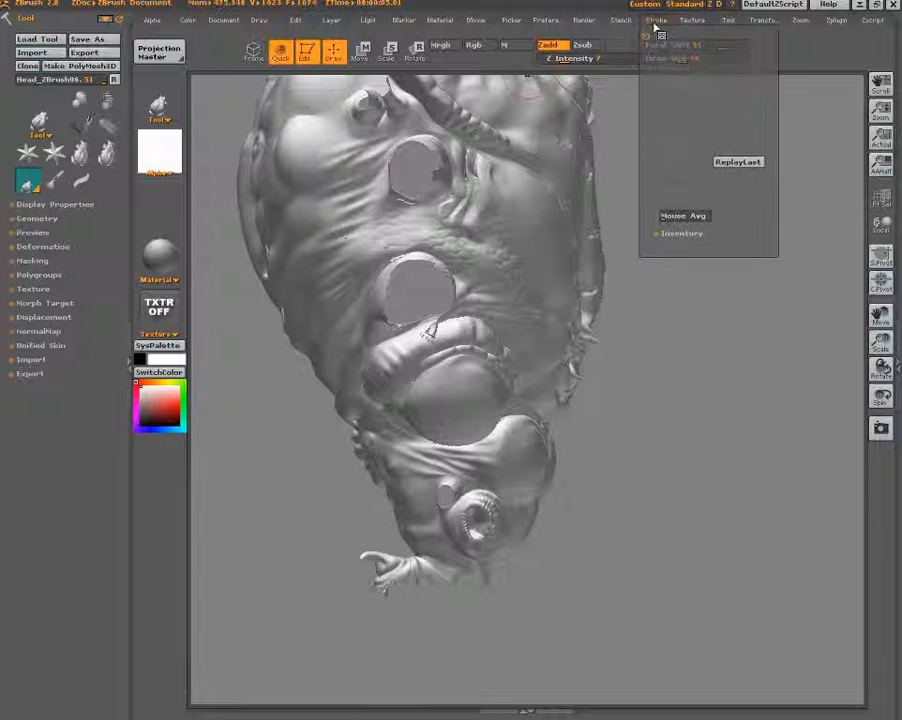
key("1")
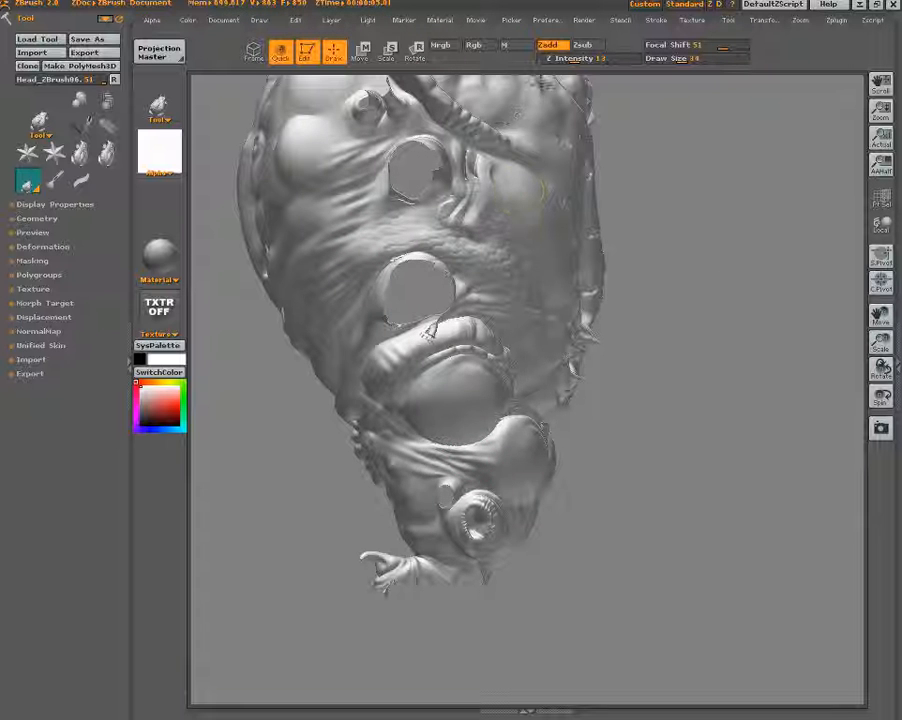
Drop the head into Projection Master from a more frontal three-quarter view and set Z Intensity to 4.
mouse_move(686, 394)
left_mouse_down()
mouse_move(660, 410)
mouse_move(713, 398)
mouse_move(690, 464)
mouse_move(406, 540)
mouse_move(440, 550)
left_mouse_up()
mouse_move(682, 466)
left_mouse_down()
mouse_move(600, 460)
mouse_move(652, 382)
mouse_move(652, 435)
left_mouse_up()
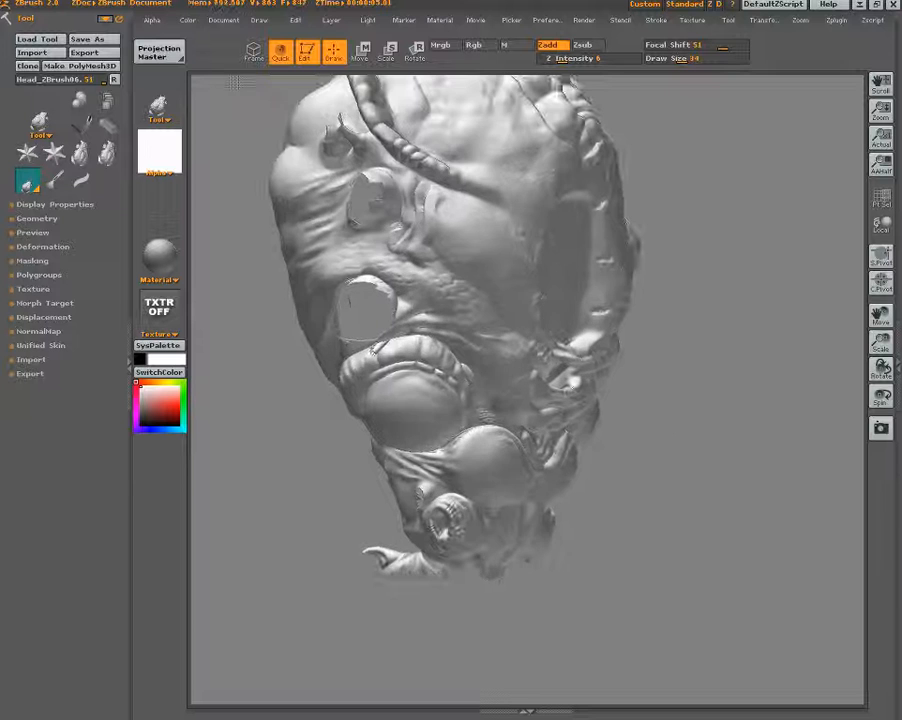
key("g")
key("g")
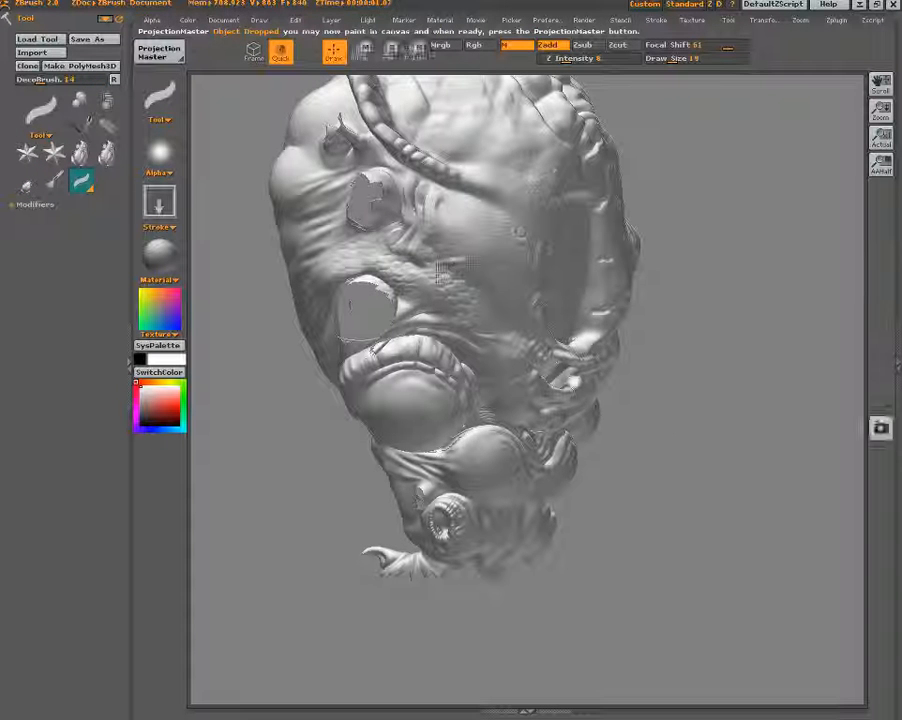
left_click_drag(566, 58, 558, 58)
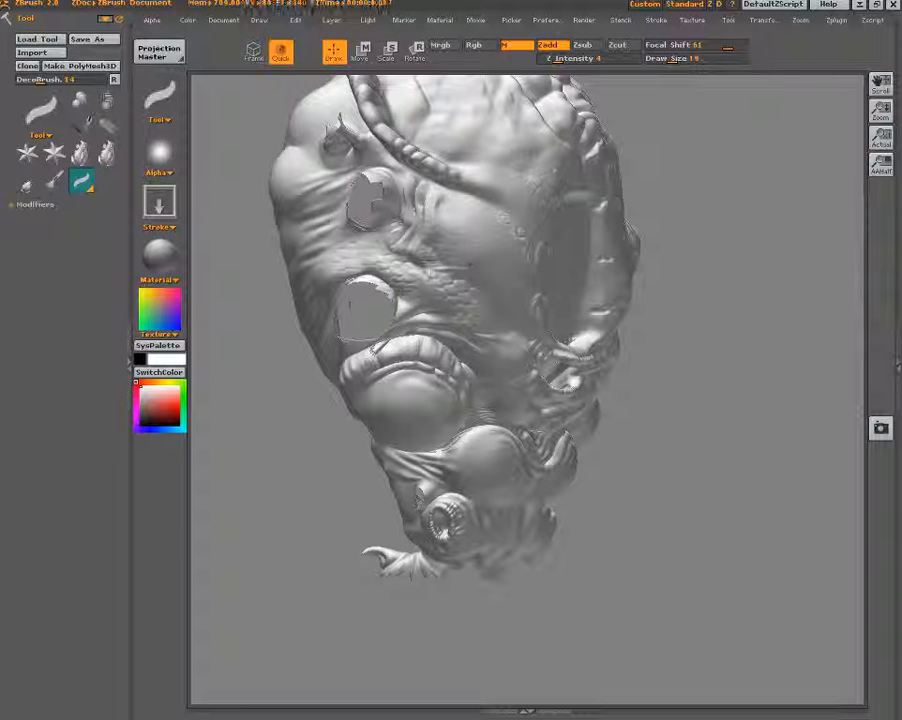
left_click_drag(437, 260, 474, 262)
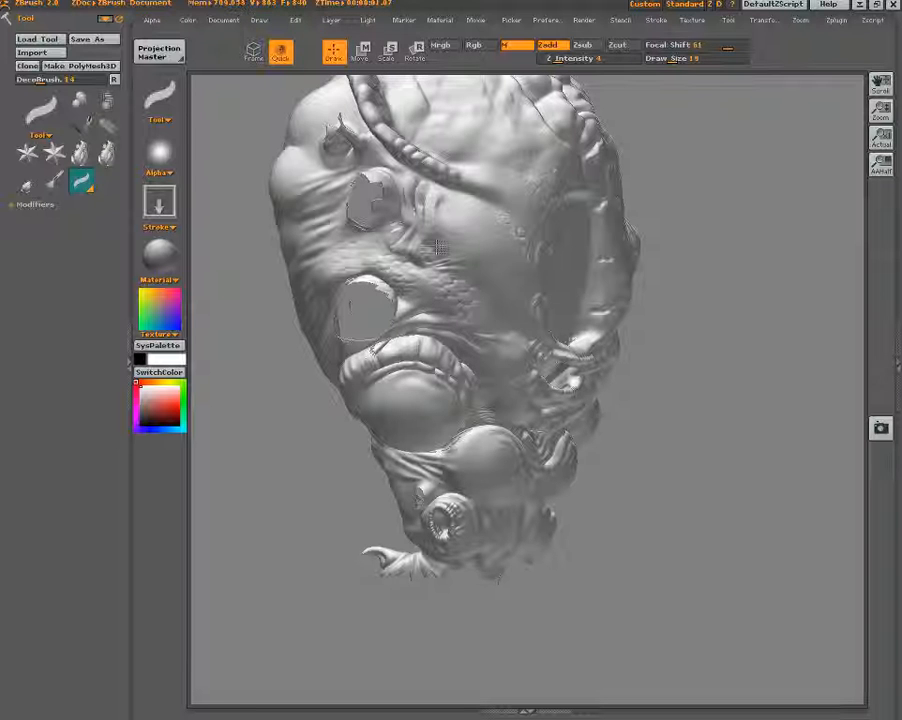
key("ctrl+z")
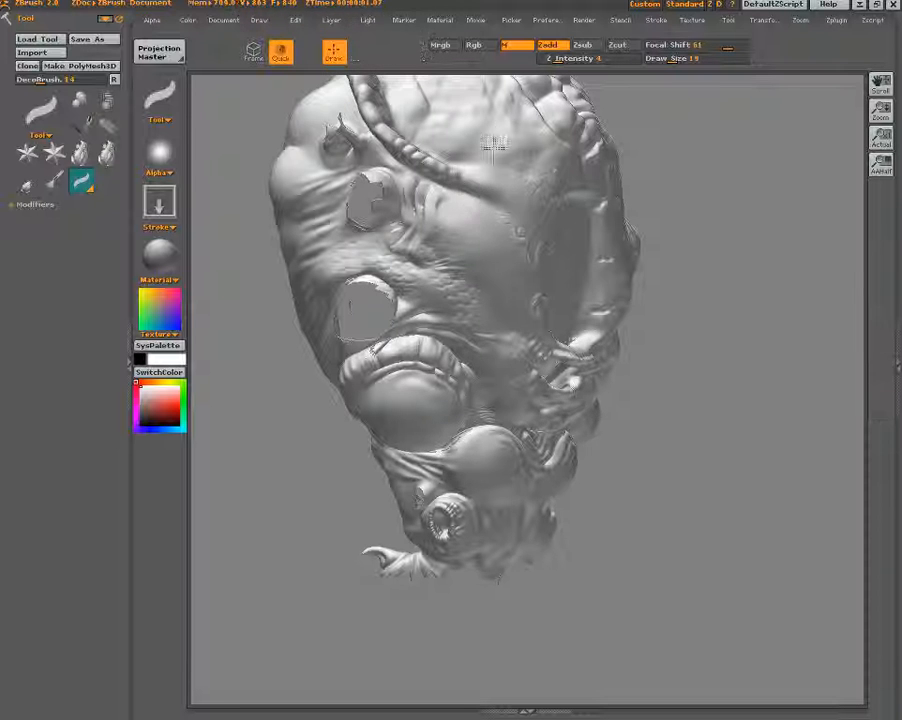
key("ctrl+z")
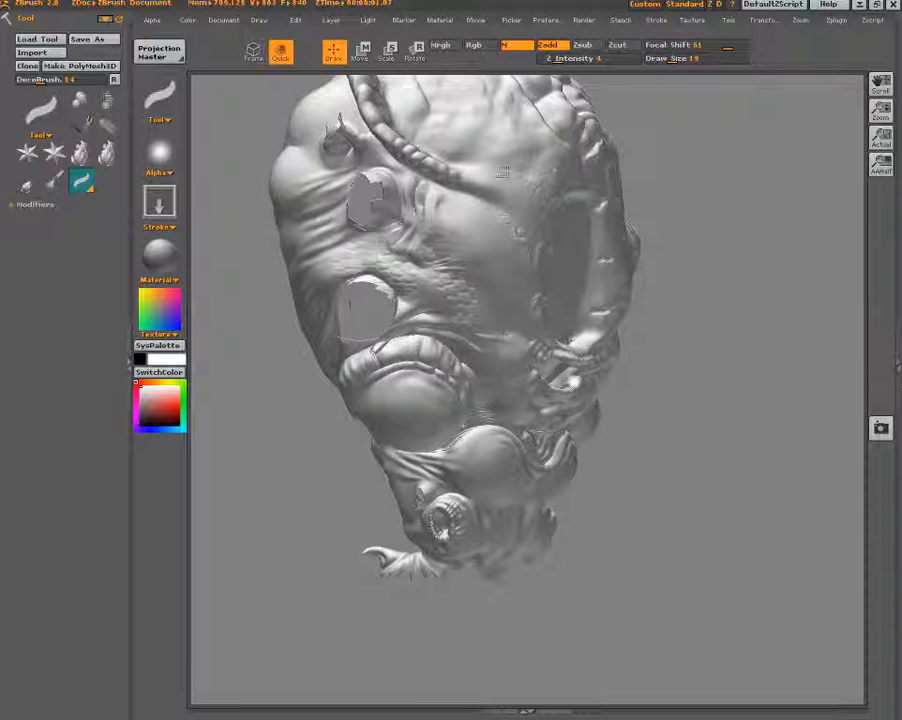
Paint thin winding vein-like ridges across the smooth area above the beaded crease and pick the head up from Projection Master.
left_click_drag(488, 146, 444, 133)
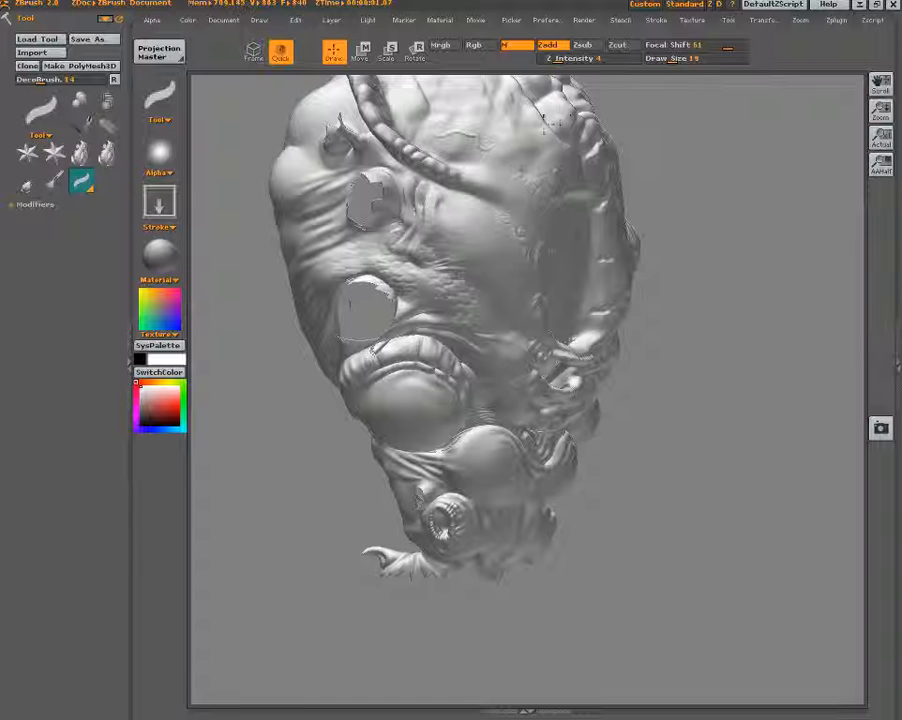
mouse_move(524, 118)
left_mouse_down()
mouse_move(487, 87)
mouse_move(445, 88)
mouse_move(433, 106)
left_mouse_up()
key("shift+g")
left_click(409, 516)
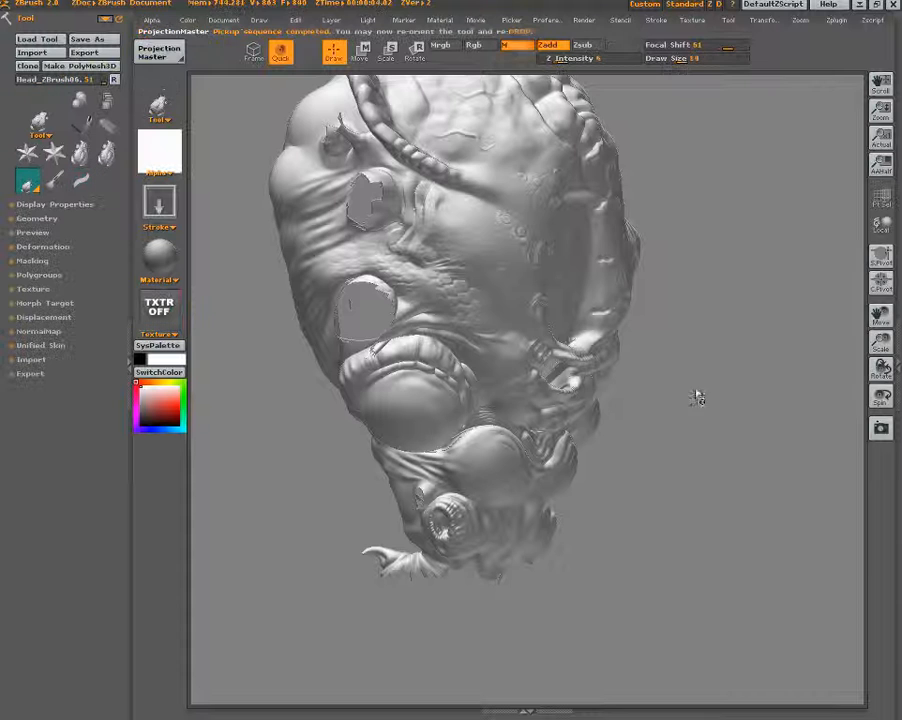
Reposition the two active lights around the head, setting intensities of 0.73 and 0.15 and Ambient to 7.
key("t")
left_click_drag(697, 398, 597, 398)
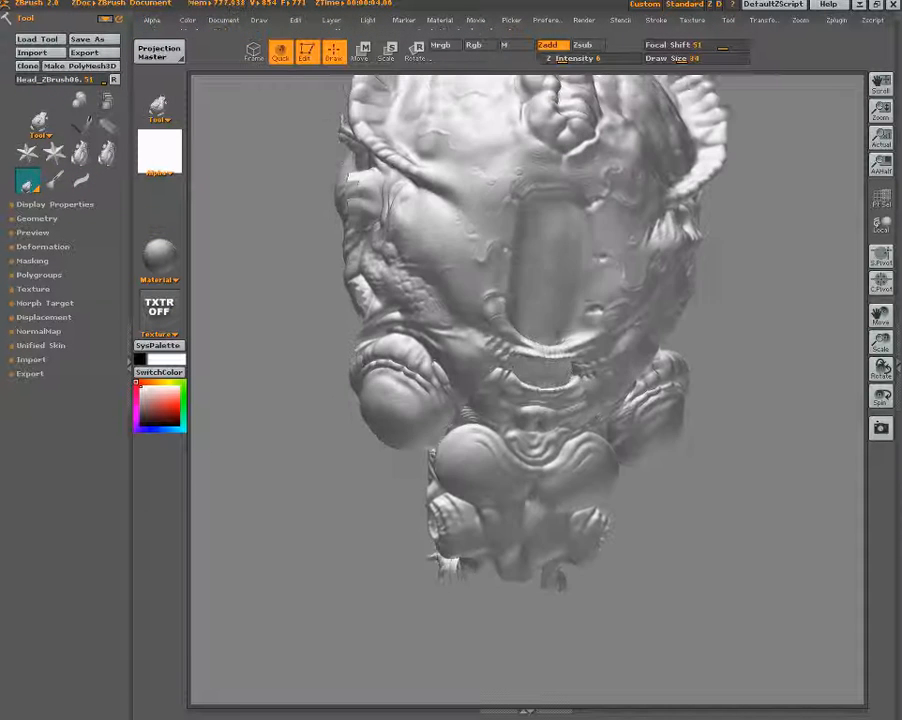
left_click_drag(737, 342, 640, 300)
left_click(368, 20)
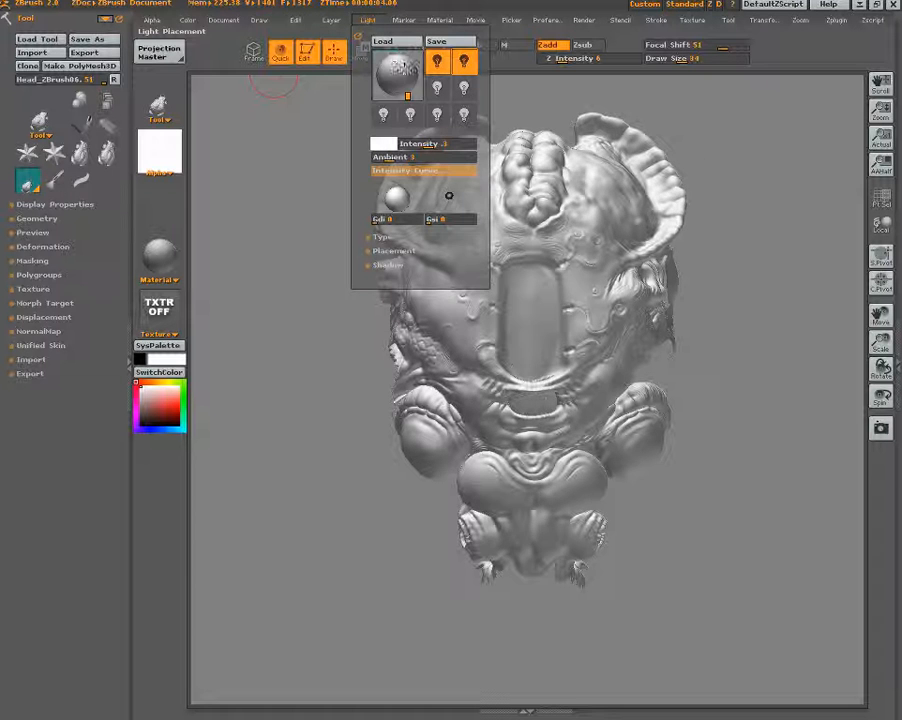
left_click_drag(398, 70, 418, 77)
mouse_move(428, 144)
left_mouse_down()
mouse_move(400, 156)
mouse_move(418, 144)
left_mouse_up()
left_click_drag(399, 62, 395, 54)
left_click_drag(448, 145, 441, 146)
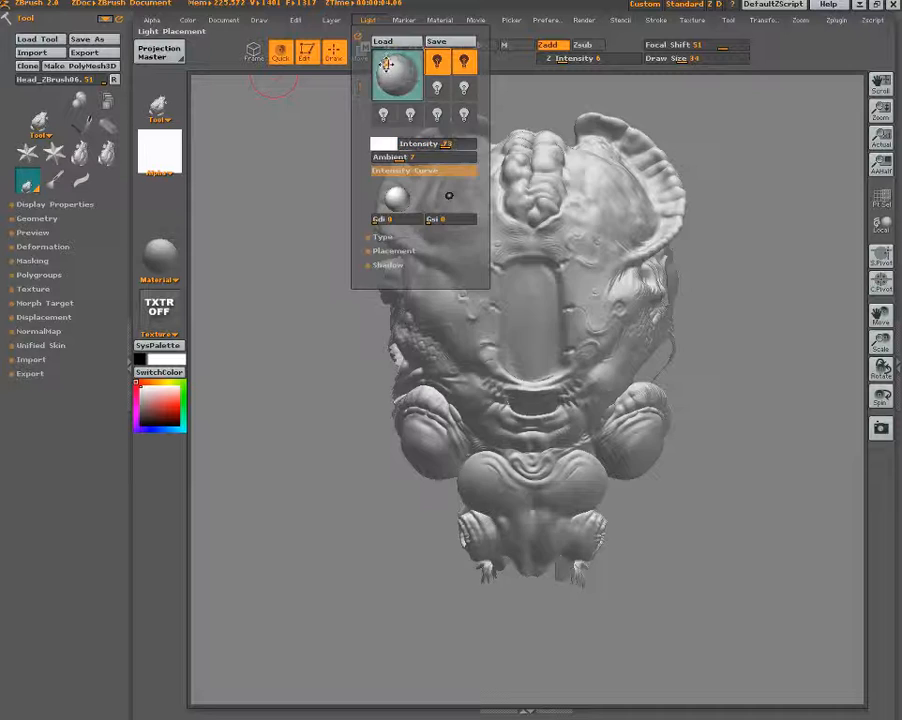
mouse_move(393, 68)
left_mouse_down()
mouse_move(405, 86)
mouse_move(405, 72)
mouse_move(411, 77)
mouse_move(386, 84)
mouse_move(403, 82)
mouse_move(396, 60)
mouse_move(404, 94)
left_mouse_up()
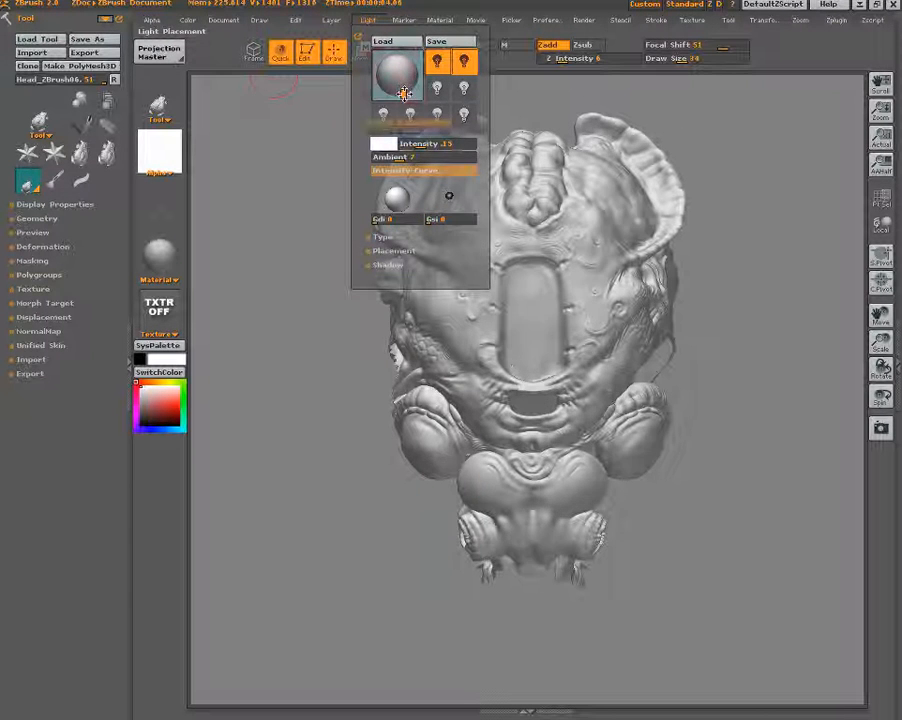
Switch the head to subdivision level 4 and set the brush to Draw Size 24 and Focal Shift 28, facing the six-pored side.
mouse_move(744, 266)
left_mouse_down()
mouse_move(761, 310)
mouse_move(765, 223)
mouse_move(728, 278)
left_mouse_up()
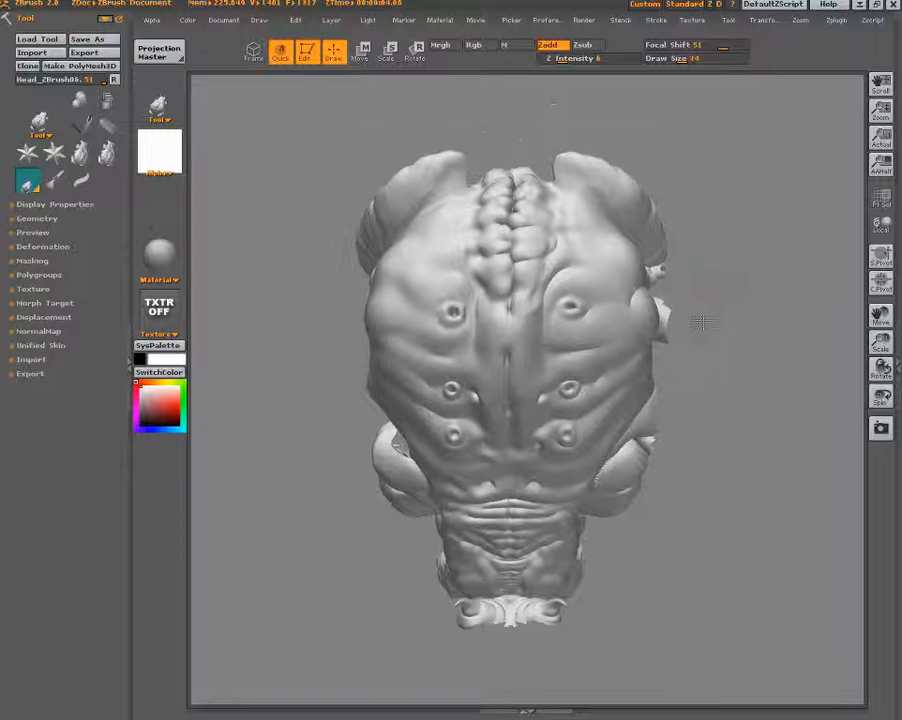
left_click_drag(703, 322, 760, 314)
left_click(37, 218)
left_click(51, 246)
left_click(678, 58)
left_click(712, 45)
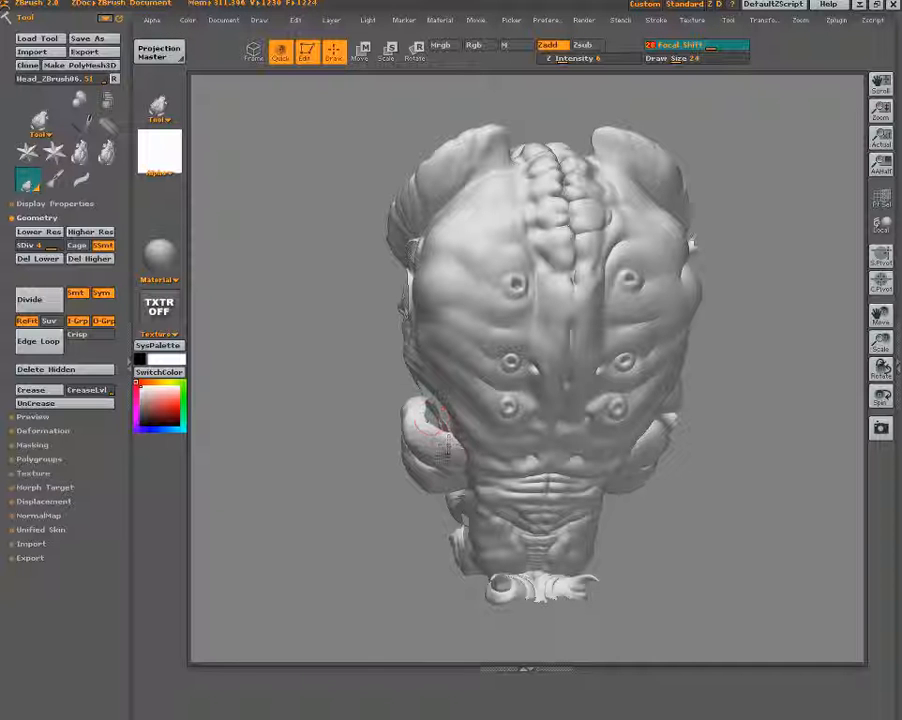
Sculpt the side bulge beside the neck to shape its surface.
key("bracketleft")
left_click_drag(441, 433, 437, 446)
key("bracketright")
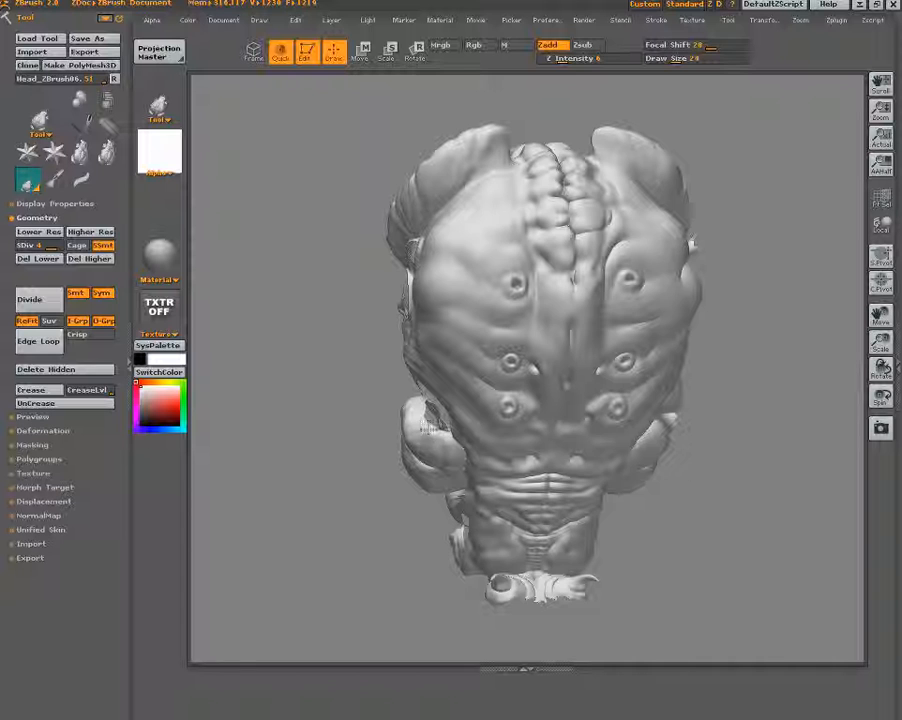
Sculpt the central groove and the lower end of the lumpy crest at Z Intensity 9.
left_click_drag(650, 350, 604, 352)
left_click(568, 58)
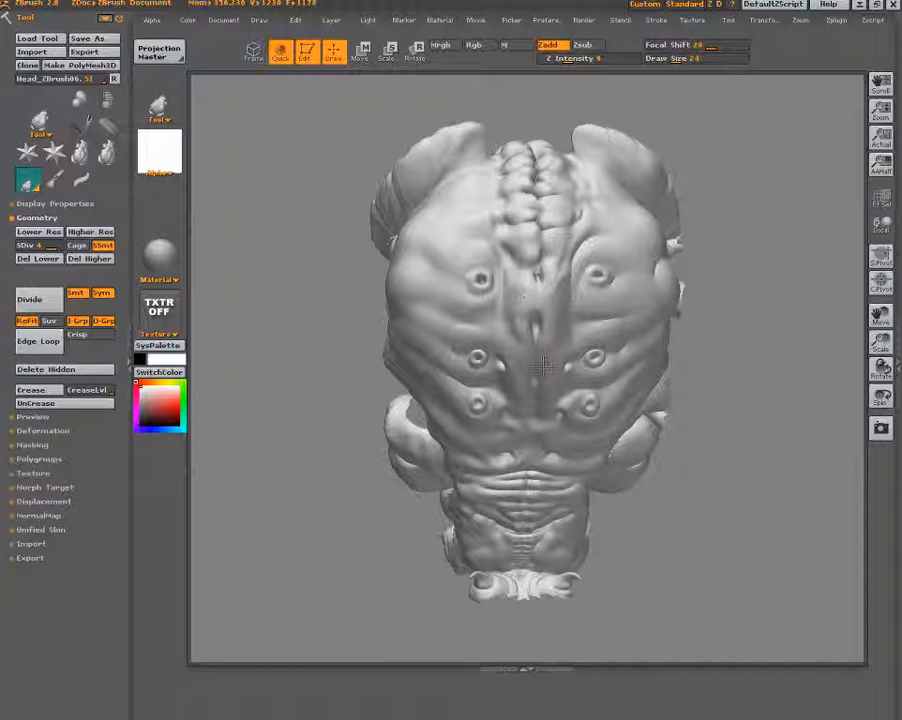
mouse_move(565, 305)
left_mouse_down()
mouse_move(579, 257)
mouse_move(558, 197)
mouse_move(550, 214)
left_mouse_up()
key("bracketleft")
key("bracketright")
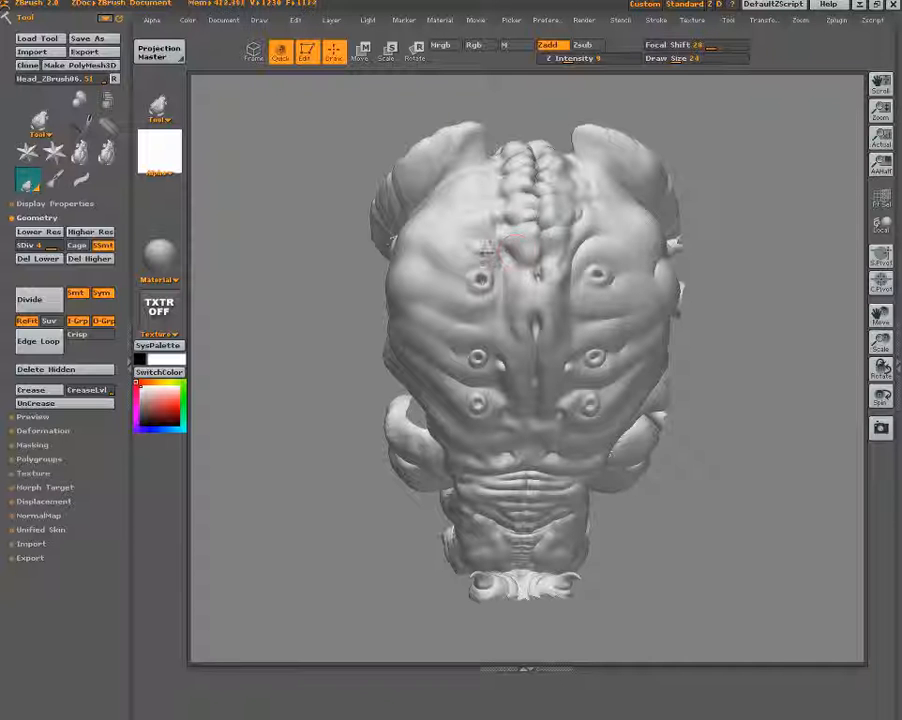
Sculpt raised rings and folds around the upper pair of pores, with Draw Size 20 for the broader folds.
key("bracketleft")
mouse_move(472, 262)
left_mouse_down()
mouse_move(478, 300)
mouse_move(484, 292)
mouse_move(476, 296)
left_mouse_up()
key("bracketleft")
left_click_drag(655, 62, 660, 60)
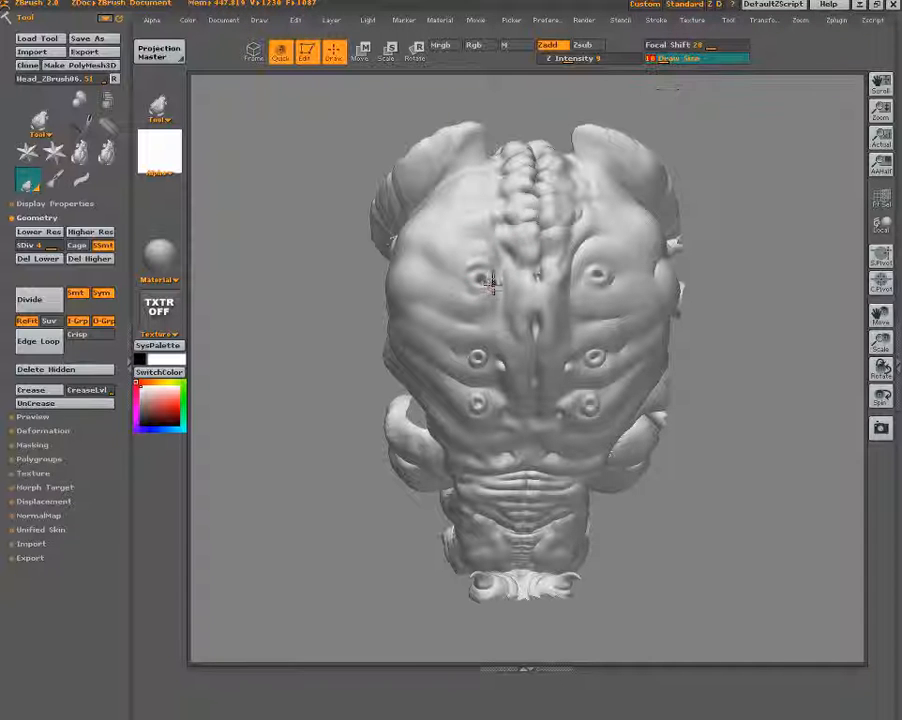
mouse_move(465, 283)
left_mouse_down()
mouse_move(487, 286)
mouse_move(480, 290)
left_mouse_up()
mouse_move(598, 280)
left_mouse_down()
mouse_move(598, 290)
mouse_move(590, 282)
mouse_move(602, 262)
mouse_move(592, 240)
mouse_move(576, 262)
mouse_move(604, 245)
mouse_move(574, 291)
mouse_move(624, 290)
mouse_move(590, 302)
mouse_move(636, 292)
left_mouse_up()
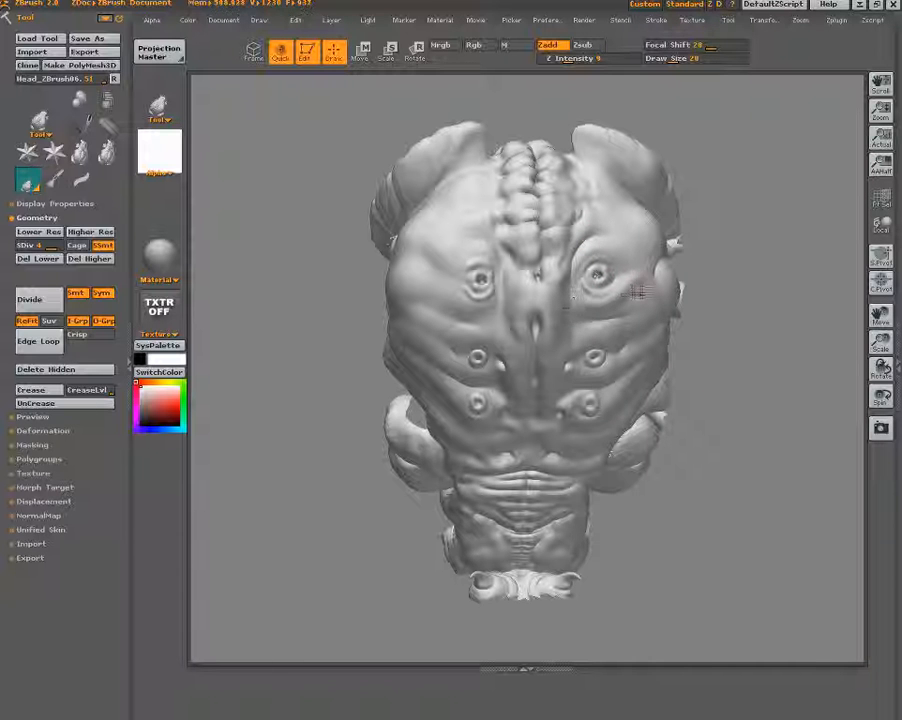
mouse_move(478, 284)
left_mouse_down()
mouse_move(492, 306)
mouse_move(474, 305)
mouse_move(501, 282)
mouse_move(493, 276)
mouse_move(469, 312)
mouse_move(423, 278)
mouse_move(421, 245)
mouse_move(449, 248)
mouse_move(429, 234)
mouse_move(439, 261)
mouse_move(502, 291)
left_mouse_up()
Sculpt folds beside the upper pores and winding creases along the lumpy crest, reducing Draw Size to 11.
left_click(629, 269)
left_click(592, 231)
left_click(495, 232)
left_click(664, 58)
left_click(497, 222)
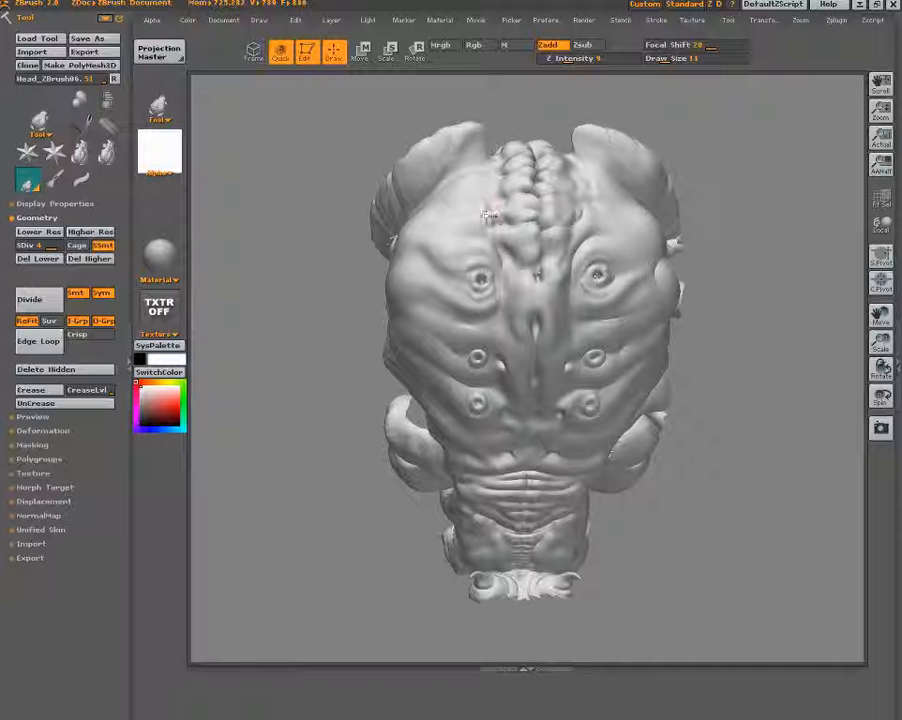
left_click(497, 174)
left_click(558, 255)
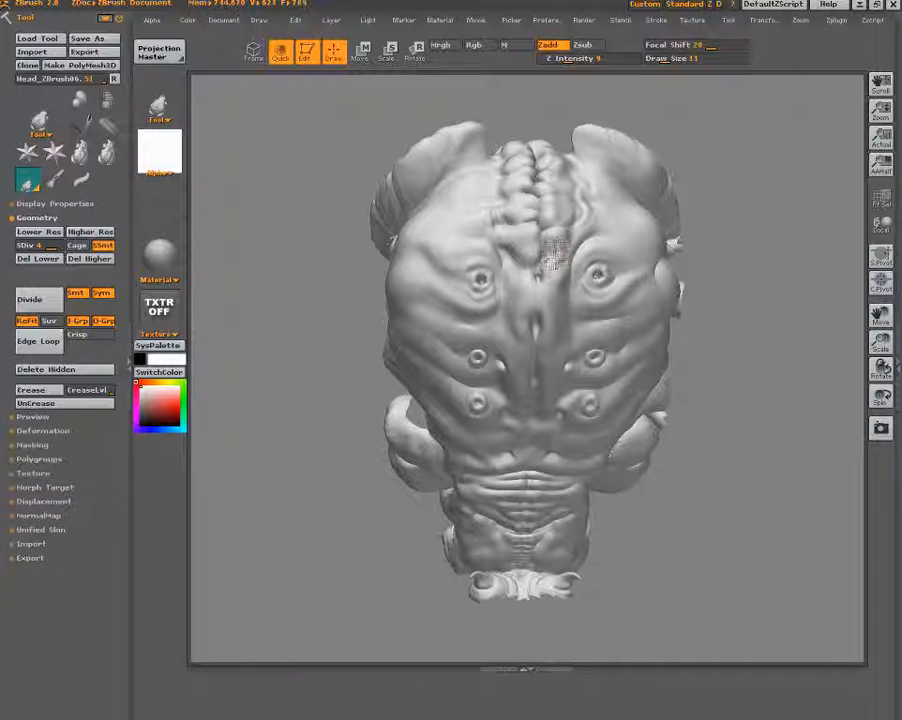
Deepen the furrows on both sides of the midline below the crest at Draw Size 21.
left_click(558, 293)
key("bracketright")
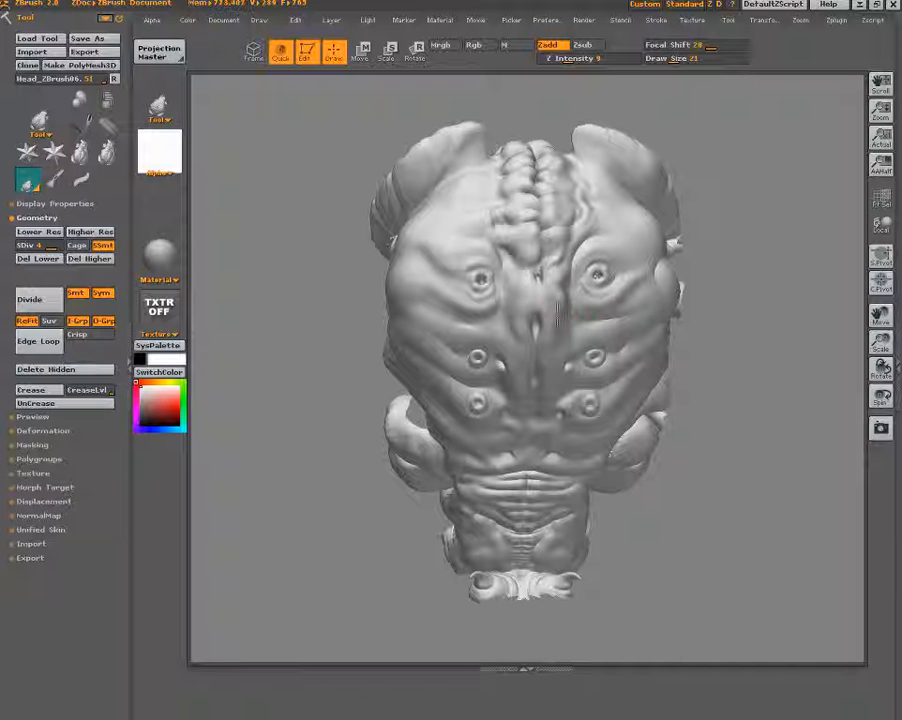
mouse_move(523, 272)
left_mouse_down()
mouse_move(519, 286)
mouse_move(516, 272)
left_mouse_up()
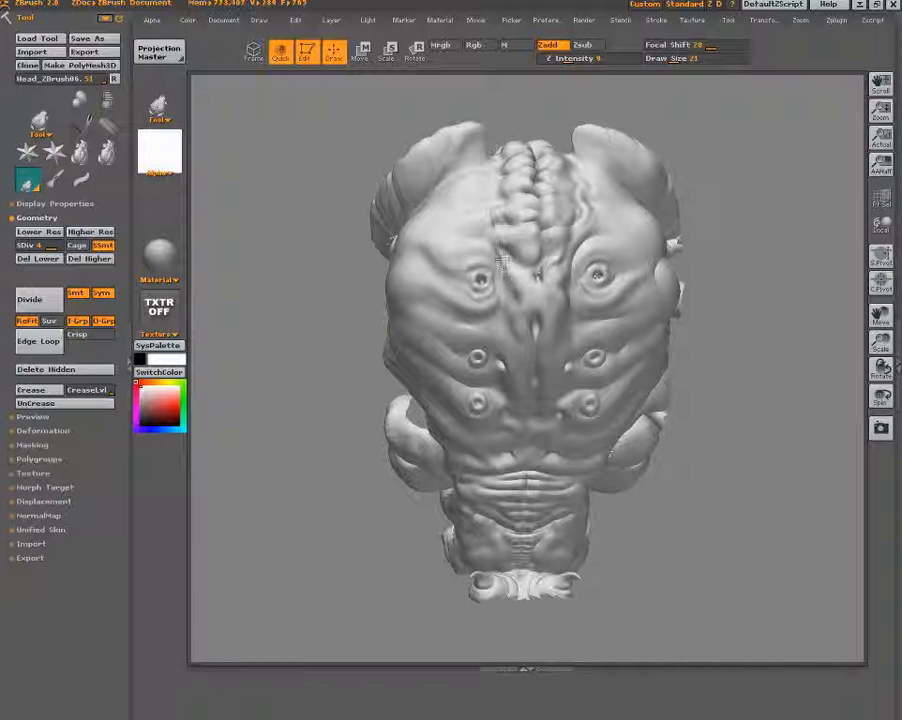
key("o")
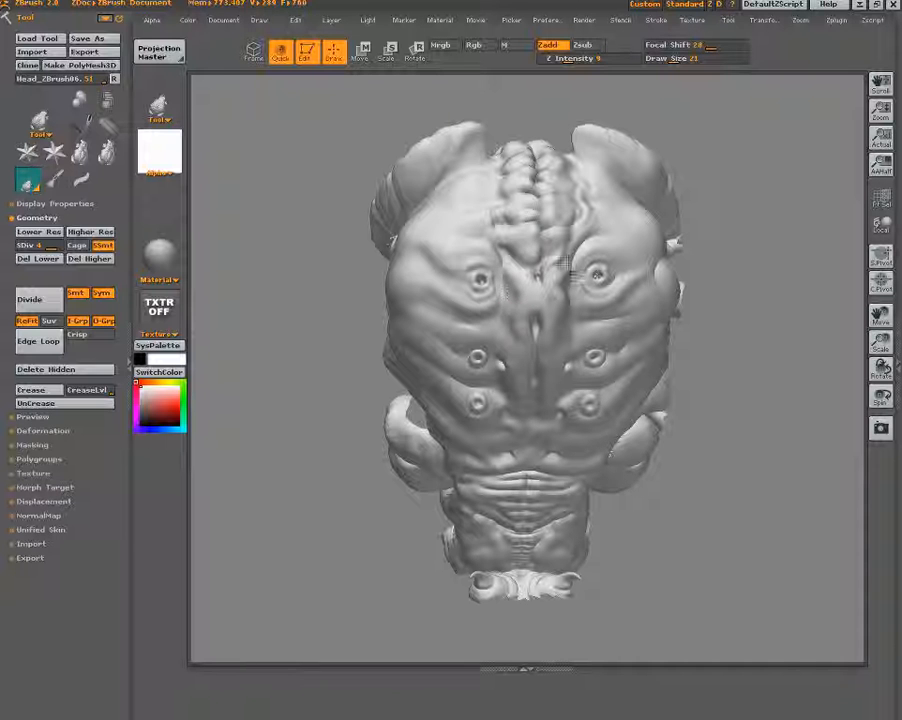
Sculpt folds around the middle pair of pores and along the central groove at Z Intensity 7, using Draw Sizes 31 and 21.
left_click(765, 20)
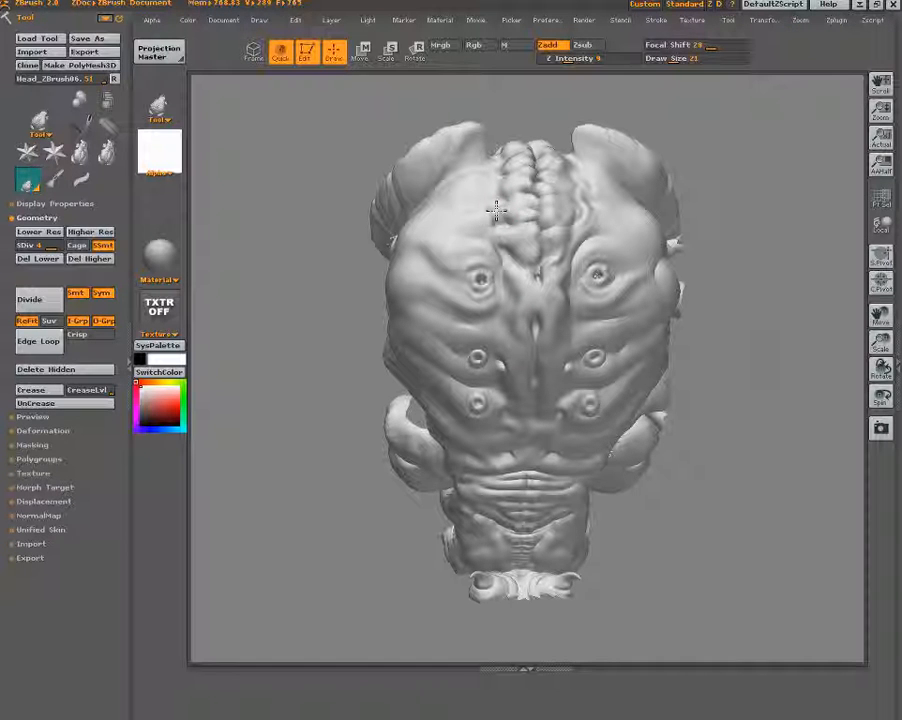
left_click(765, 20)
left_click_drag(355, 286, 425, 312)
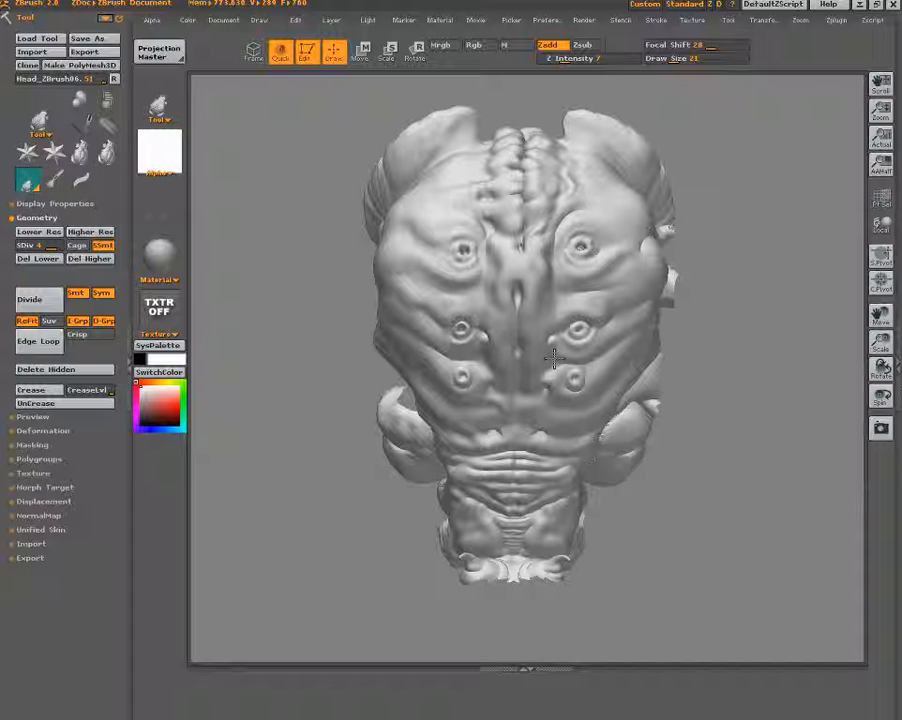
key("]")
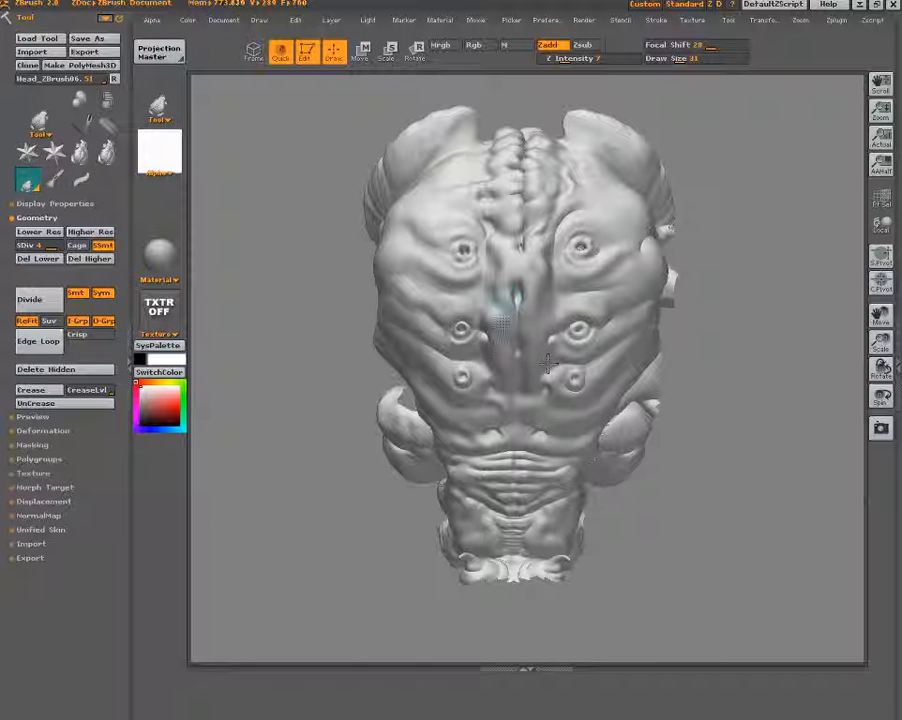
left_click_drag(724, 487, 648, 471)
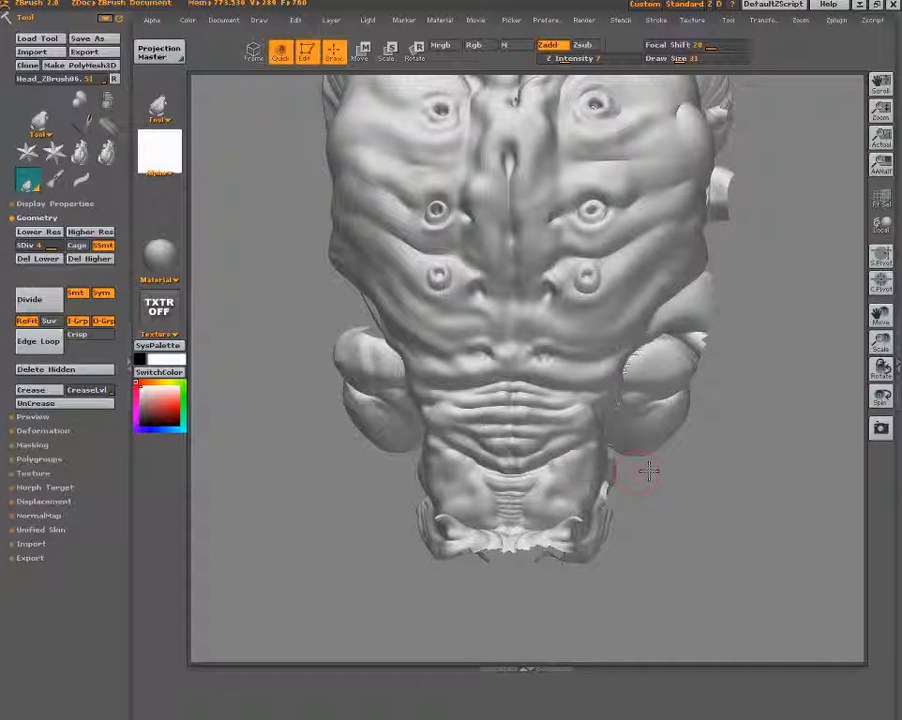
key("[")
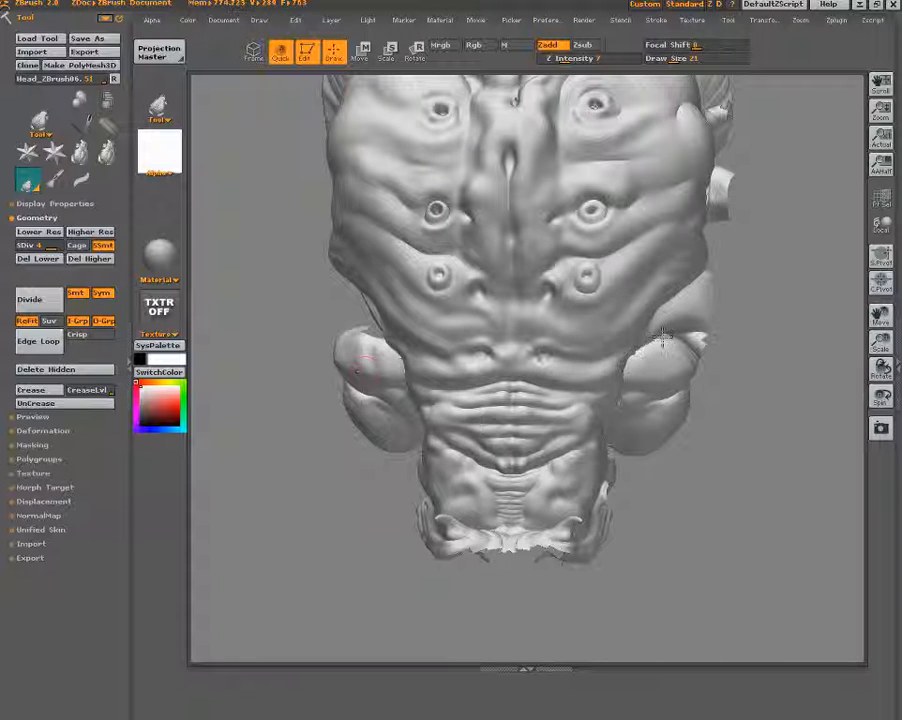
Raise the head to subdivision level 5 and set the brush to Focal Shift 28 and Draw Size 11.
left_click_drag(696, 46, 707, 46)
left_click_drag(55, 246, 667, 250)
left_click_drag(742, 231, 693, 323)
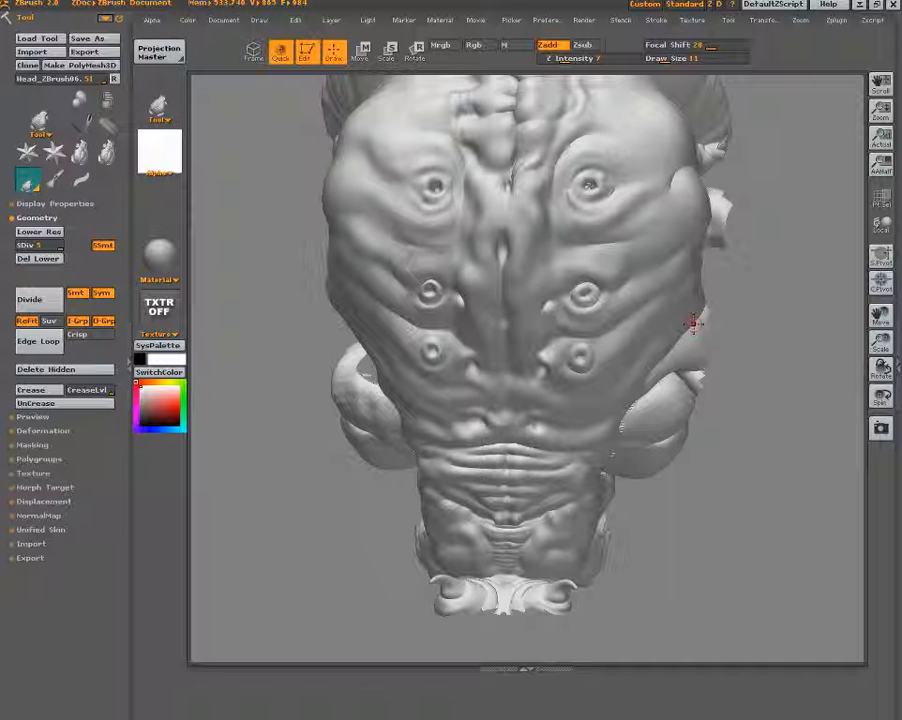
Set the brush to Z Intensity 9 and Draw Size 21, and drop the front-facing head into Projection Master.
left_click_drag(757, 284, 777, 248)
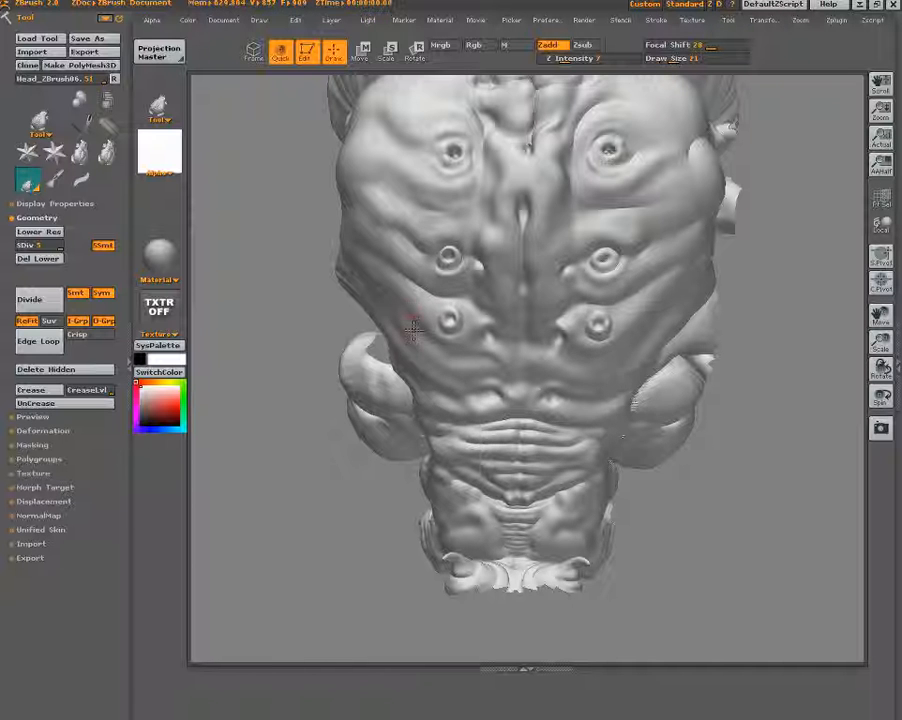
left_click(764, 20)
left_click(779, 225)
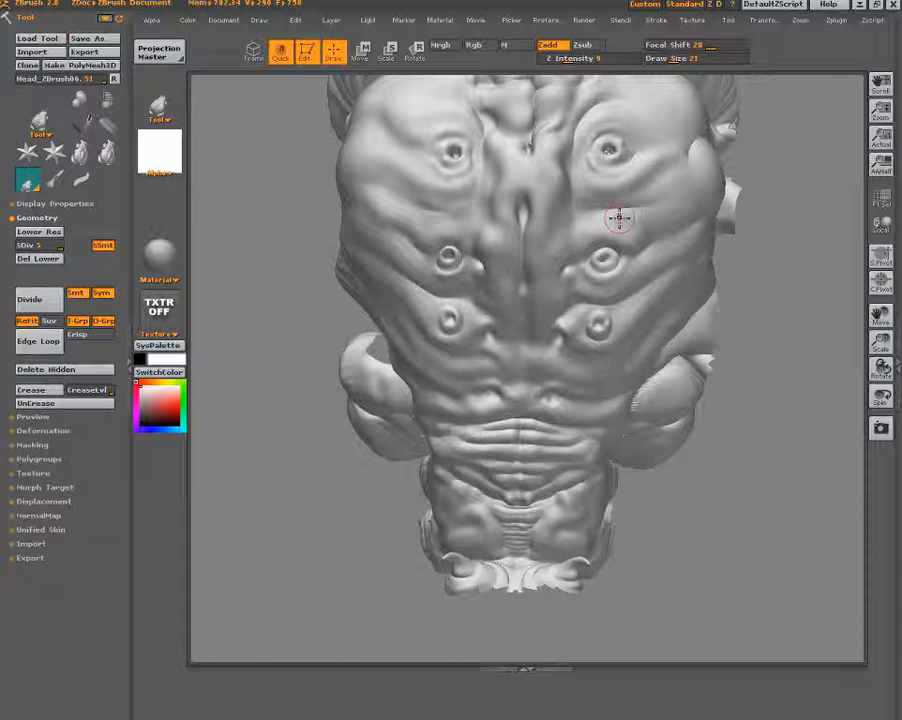
key("g")
left_click(406, 508)
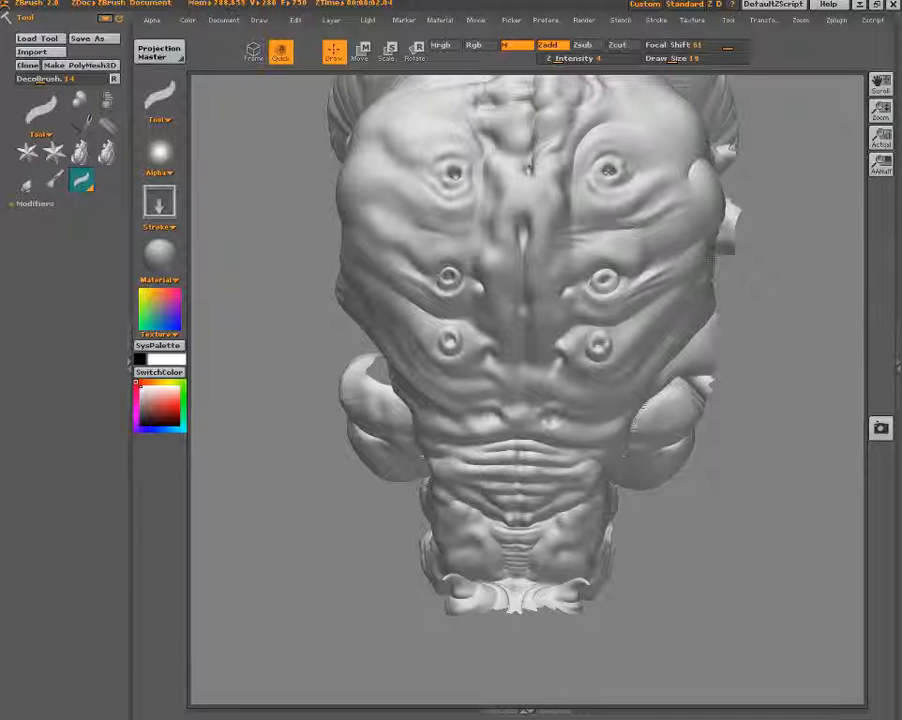
Paint fine wrinkle lines around the middle pair of pores with the DecoBrush at Z Intensity 4 and Draw Size 19.
key("ctrl+z")
key("ctrl+shift+z")
key("ctrl+z")
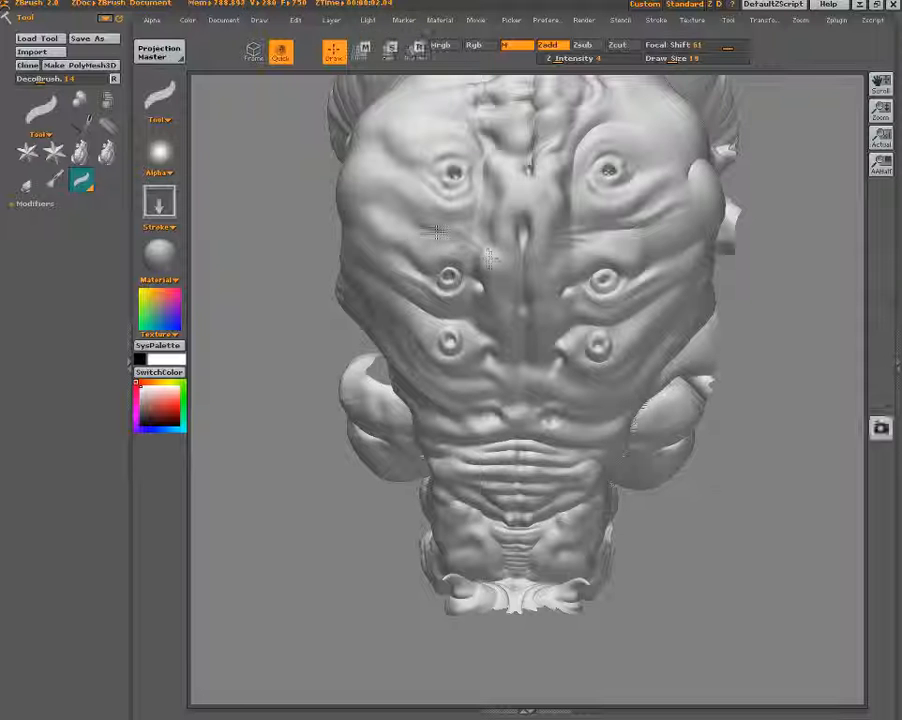
key("ctrl+shift+z")
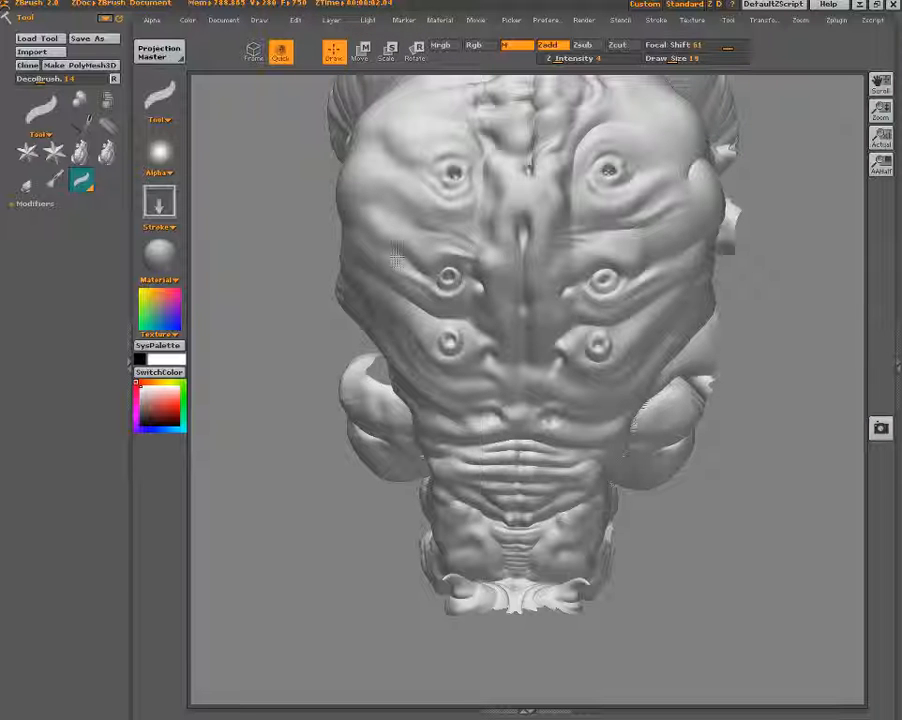
key("ctrl+z")
key("ctrl+shift+z")
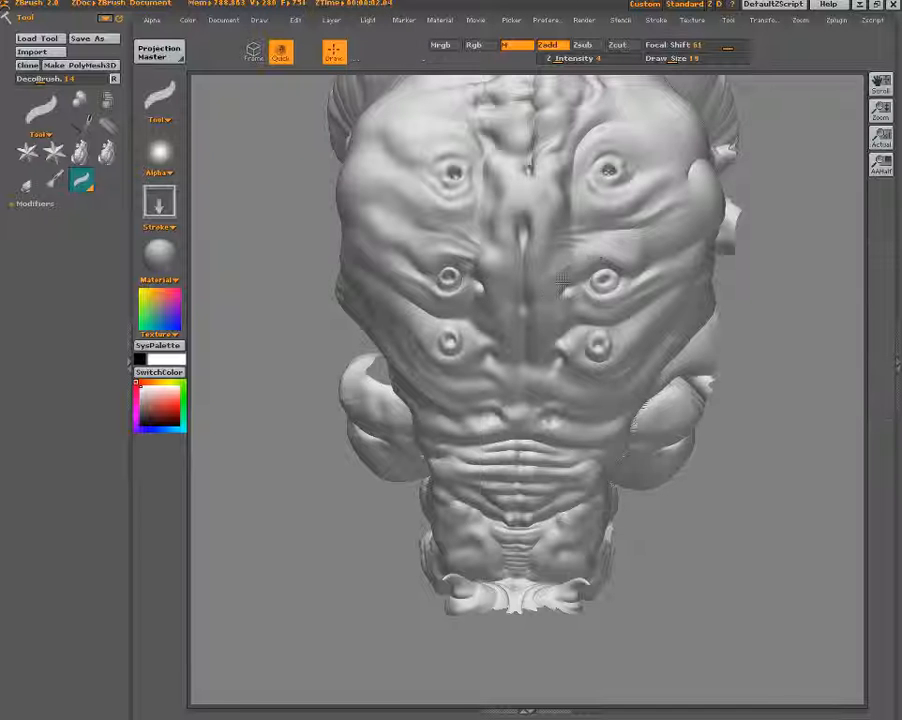
key("ctrl+z")
key("ctrl+shift+z")
key("ctrl+z")
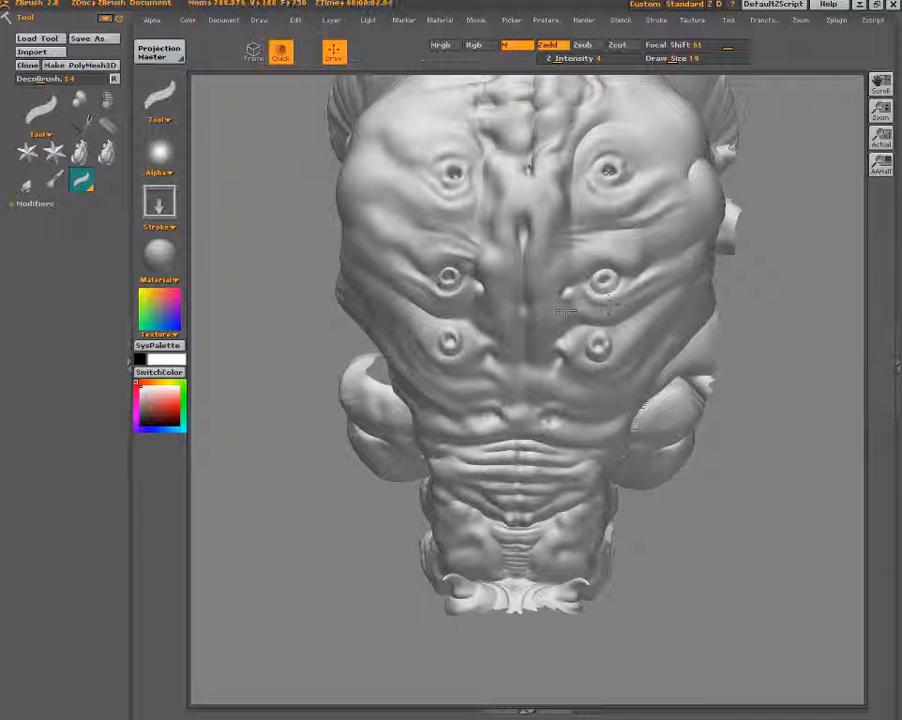
key("ctrl+shift+z")
key("ctrl+z")
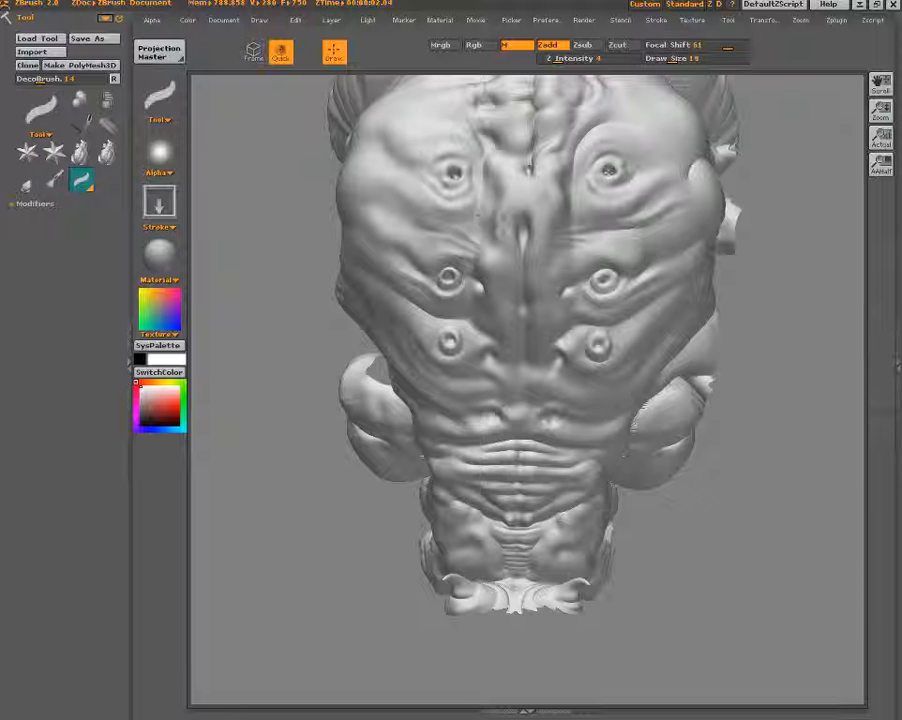
Paint short wavy veins beside and above the upper pair of pores, undoing and redoing strokes to compare them.
key("ctrl+shift+z")
key("ctrl+z")
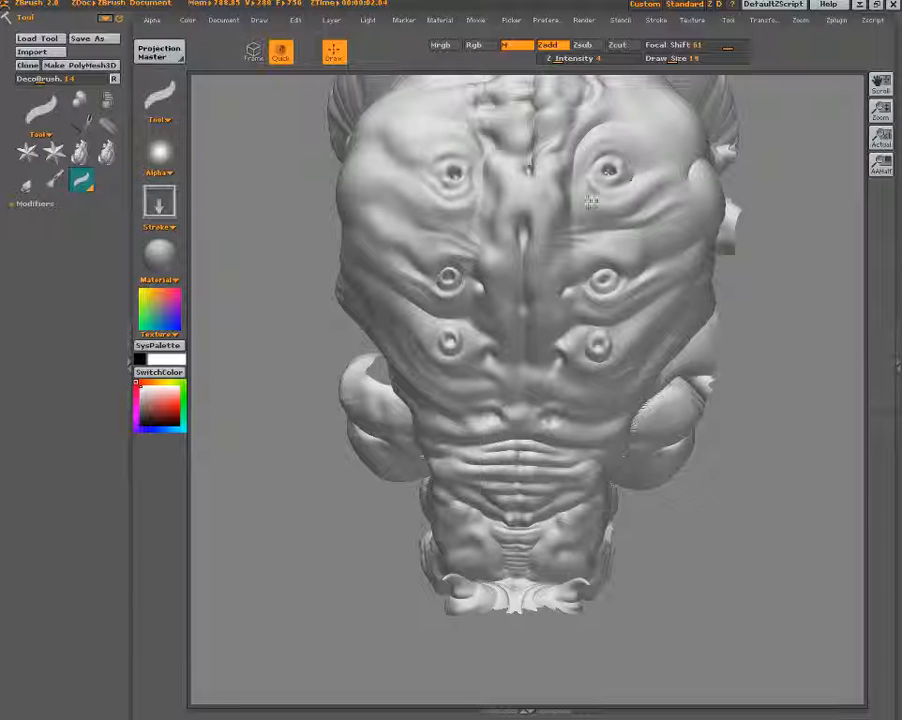
key("ctrl+shift+z")
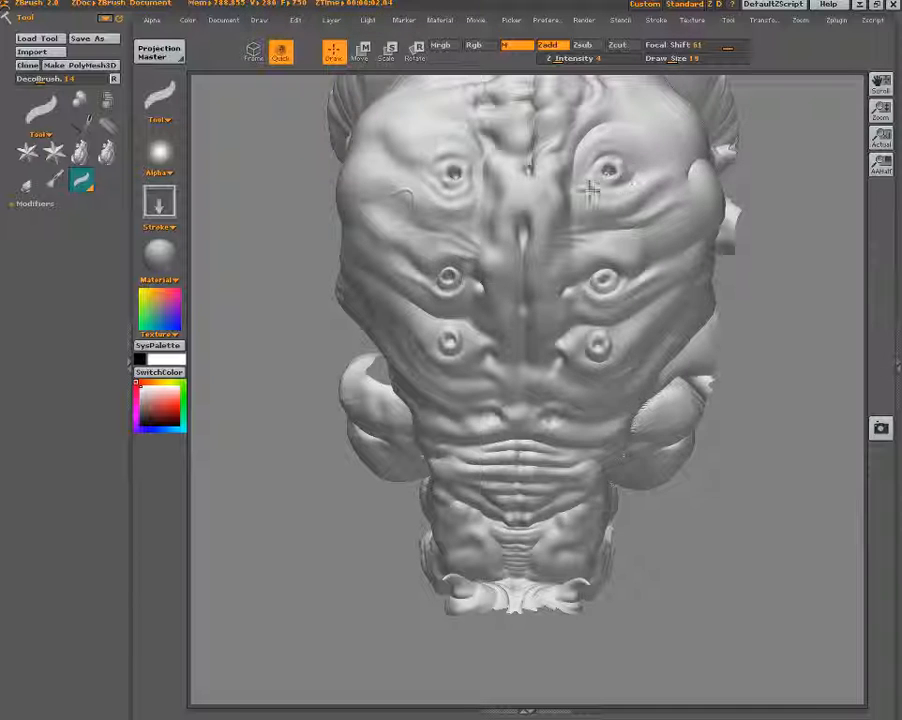
key("ctrl+z")
key("ctrl+shift+z")
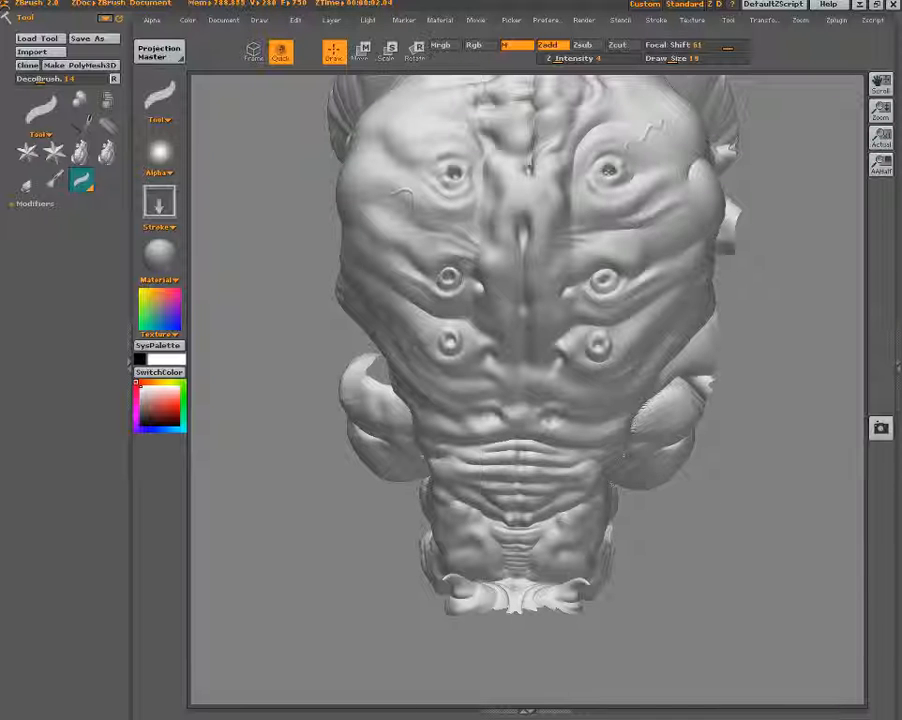
left_click_drag(424, 153, 415, 136)
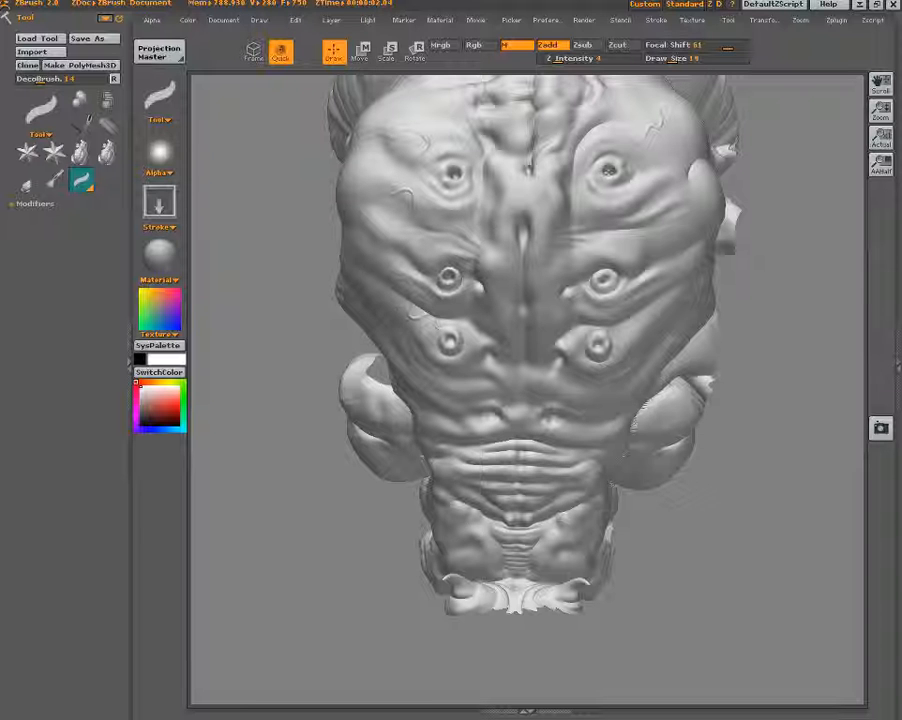
Add wavy veins across the midline and near the middle and lower pores, comparing strokes with undo and redo.
key("ctrl+z")
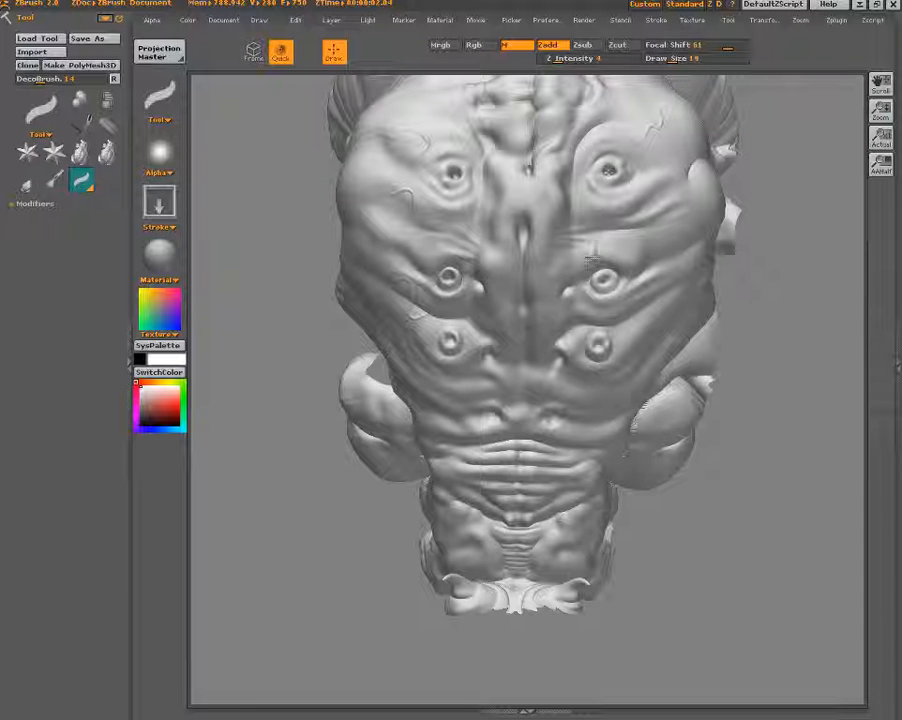
key("ctrl+shift+z")
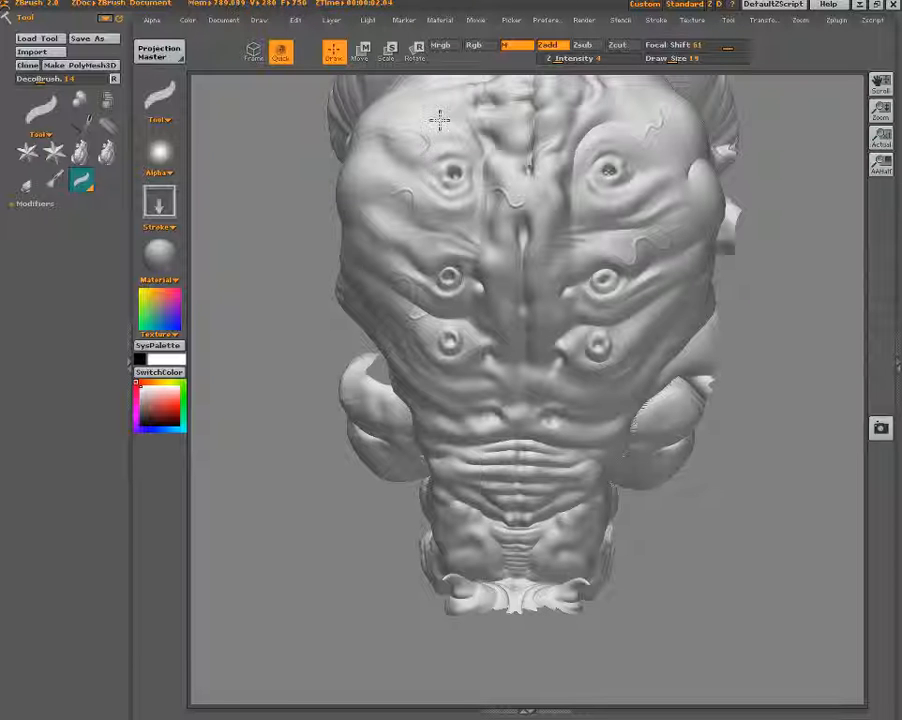
key("ctrl+z")
key("ctrl+shift+z")
key("ctrl+z")
key("ctrl+shift+z")
Pick the head up from Projection Master to transfer the painted vein strokes onto the mesh.
left_click(159, 52)
left_click(485, 506)
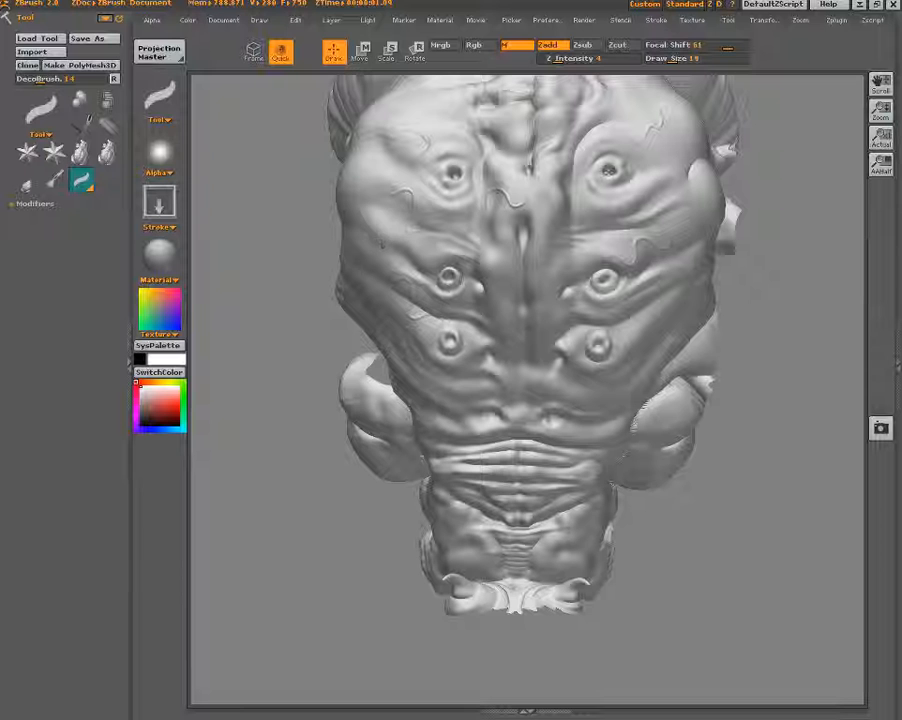
left_click(160, 52)
left_click(368, 505)
Adjust the head's broad form with Move at subdivision level 4, using Focal Shift 50 and Draw Size 171.
mouse_move(770, 230)
left_mouse_down()
mouse_move(777, 273)
mouse_move(757, 441)
mouse_move(729, 486)
mouse_move(608, 428)
left_mouse_up()
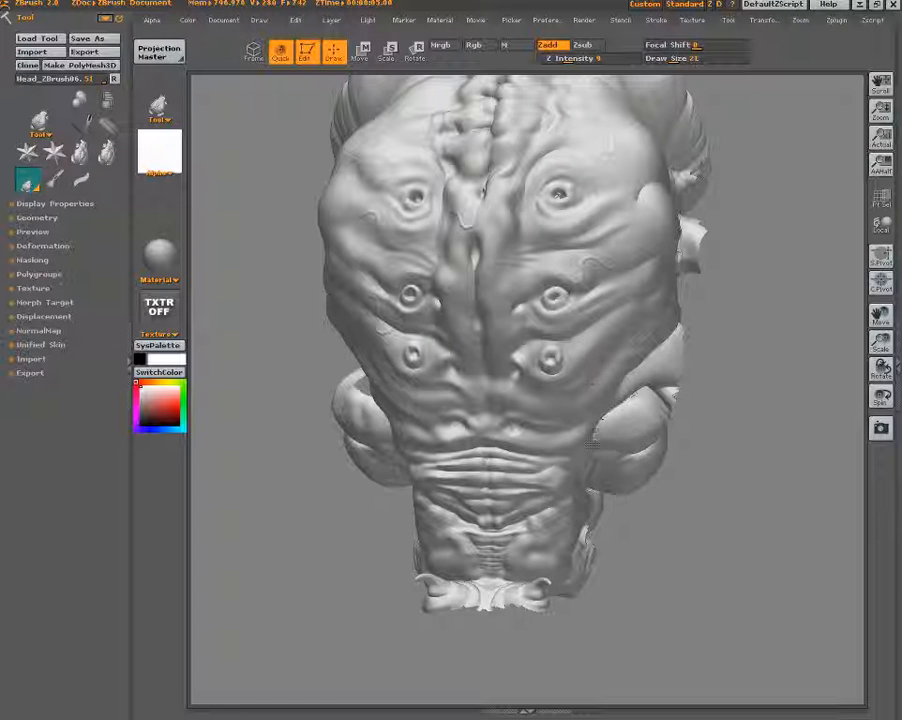
left_click_drag(245, 312, 200, 380)
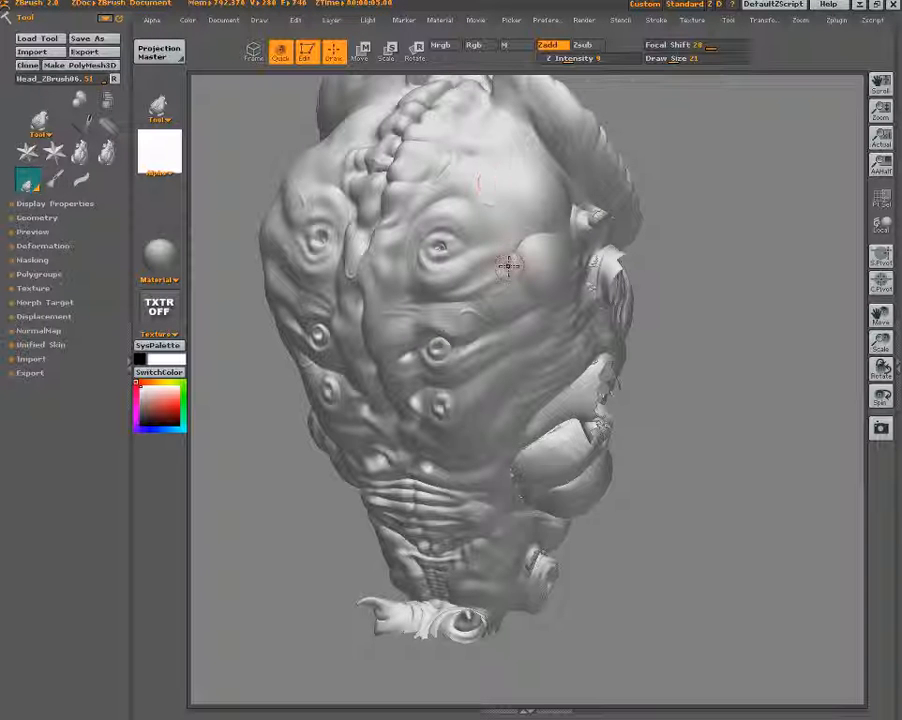
left_click(361, 50)
left_click(37, 217)
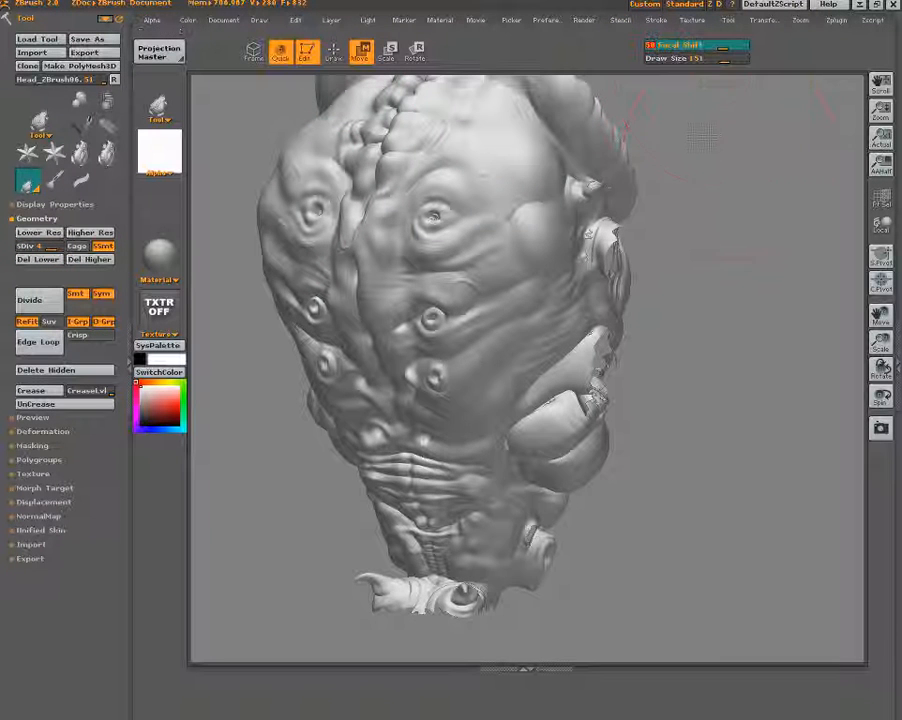
left_click_drag(727, 137, 735, 146)
key("bracketright")
key("bracketright")
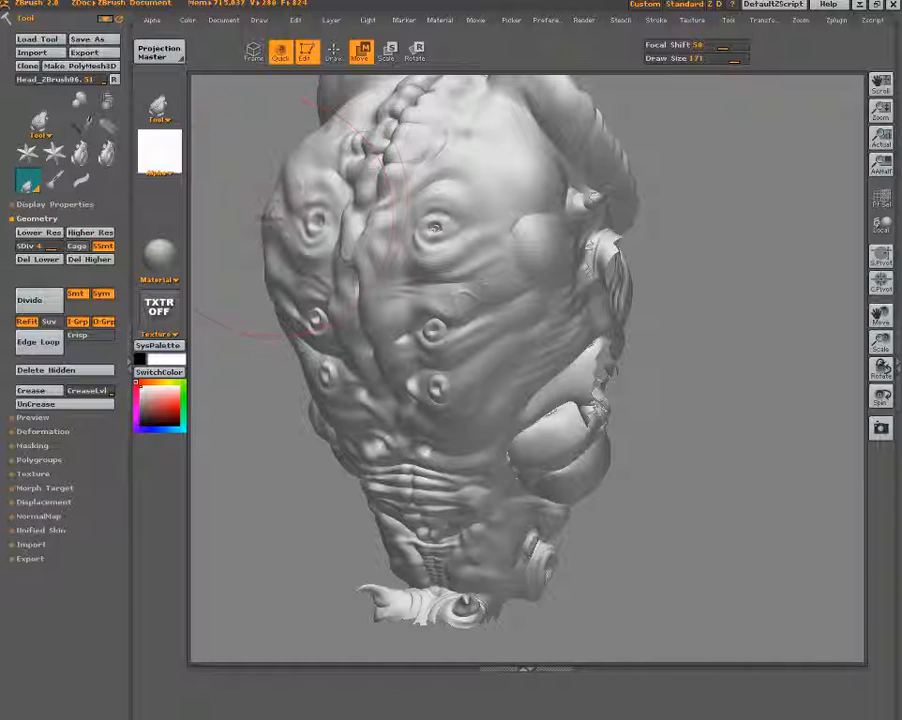
key("bracketright")
mouse_move(277, 417)
left_mouse_down()
mouse_move(364, 425)
mouse_move(352, 442)
mouse_move(290, 446)
mouse_move(352, 442)
left_mouse_up()
Return to Draw mode, raise the head to subdivision level 5, and drop the three-quarter view into Projection Master.
key("q")
left_click(772, 22)
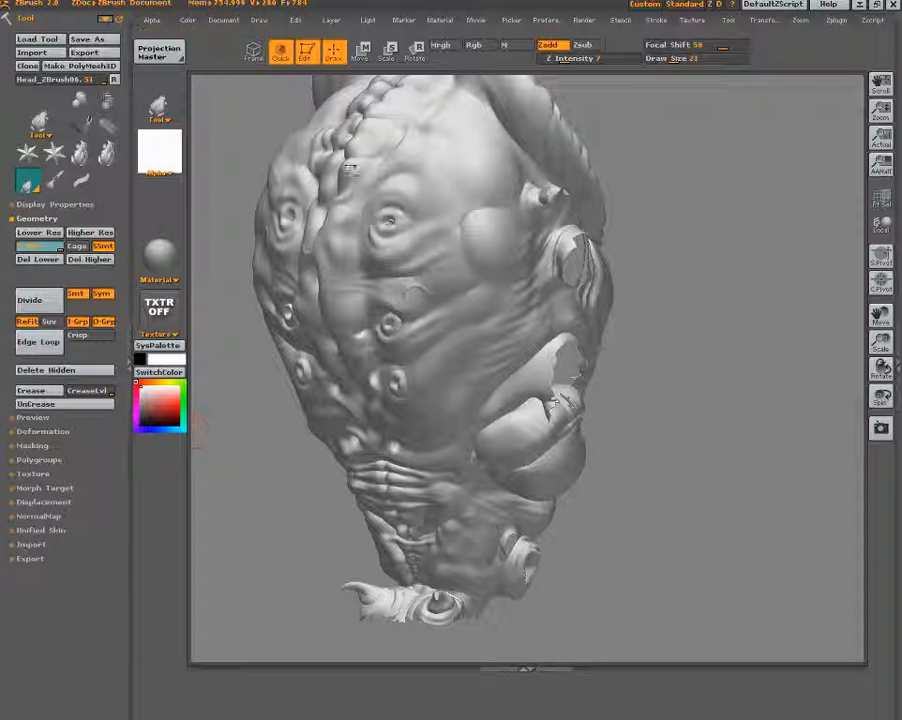
key("d")
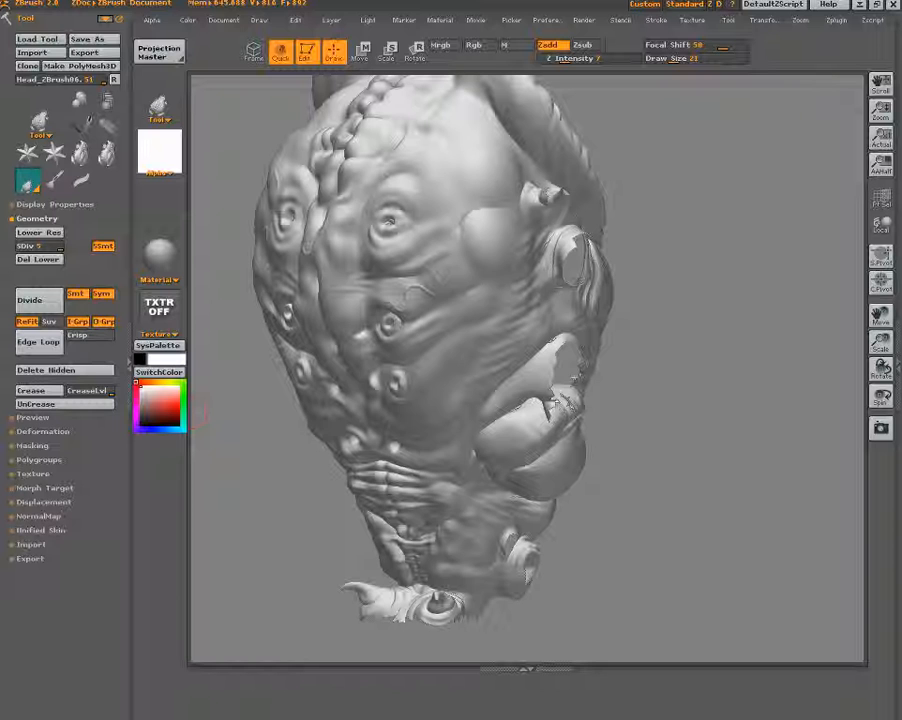
key("g")
left_click(418, 496)
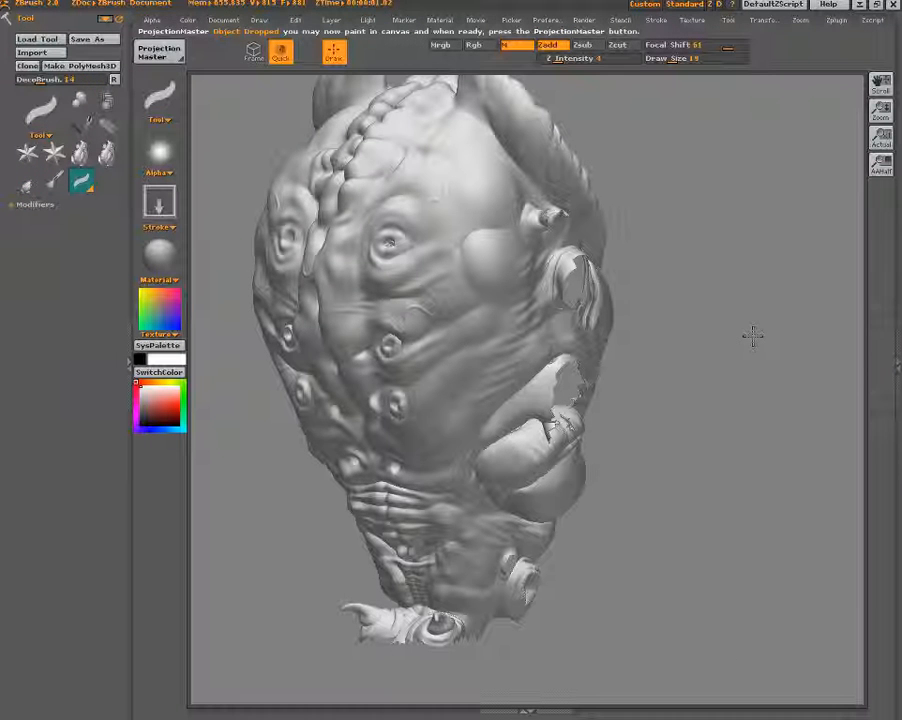
Switch to the DirectionalBrush and choose a stroke type for painting skin texture.
left_click(160, 100)
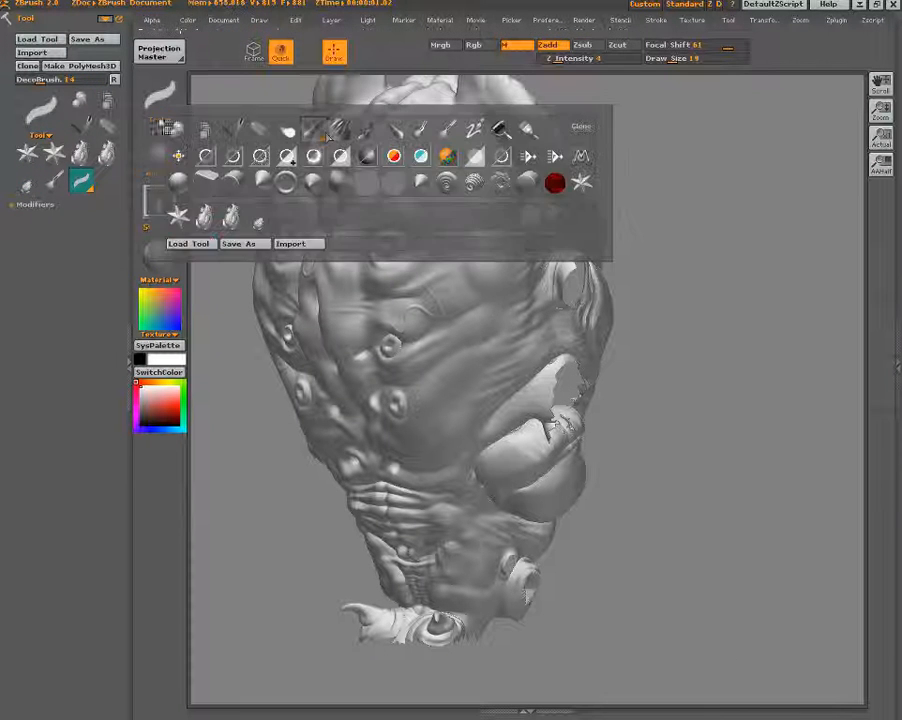
left_click(523, 130)
left_click(160, 152)
left_click(155, 204)
left_click(201, 228)
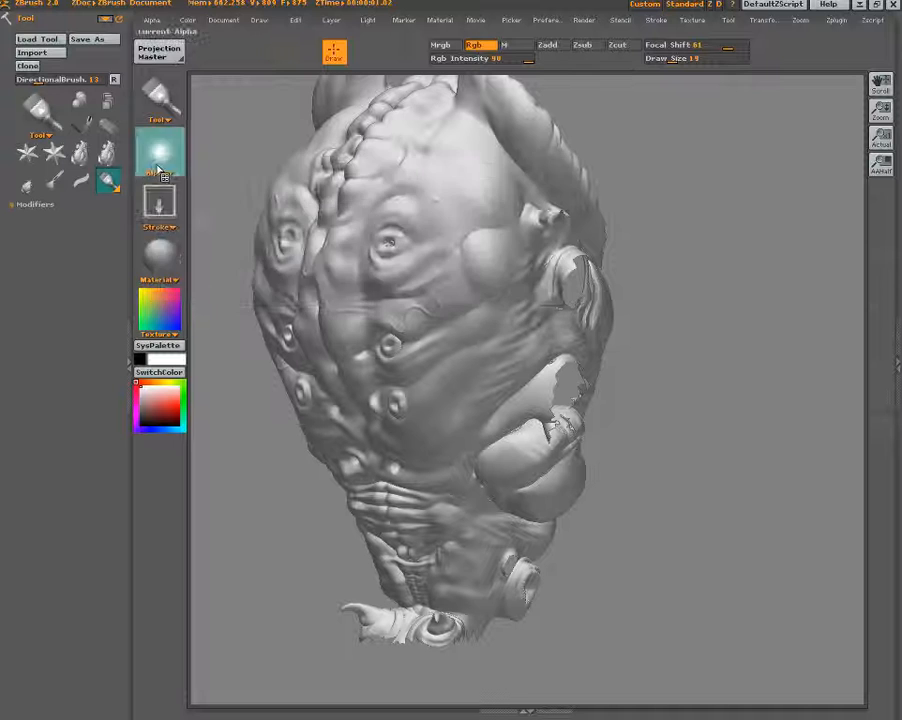
Import Leathery_Skin_14.psd from the _Samples folder as a brush alpha.
left_click(160, 153)
left_click(197, 288)
left_click(128, 26)
left_click(118, 141)
double_click(25, 105)
double_click(30, 57)
left_click(54, 81)
left_click(172, 82)
left_click(175, 105)
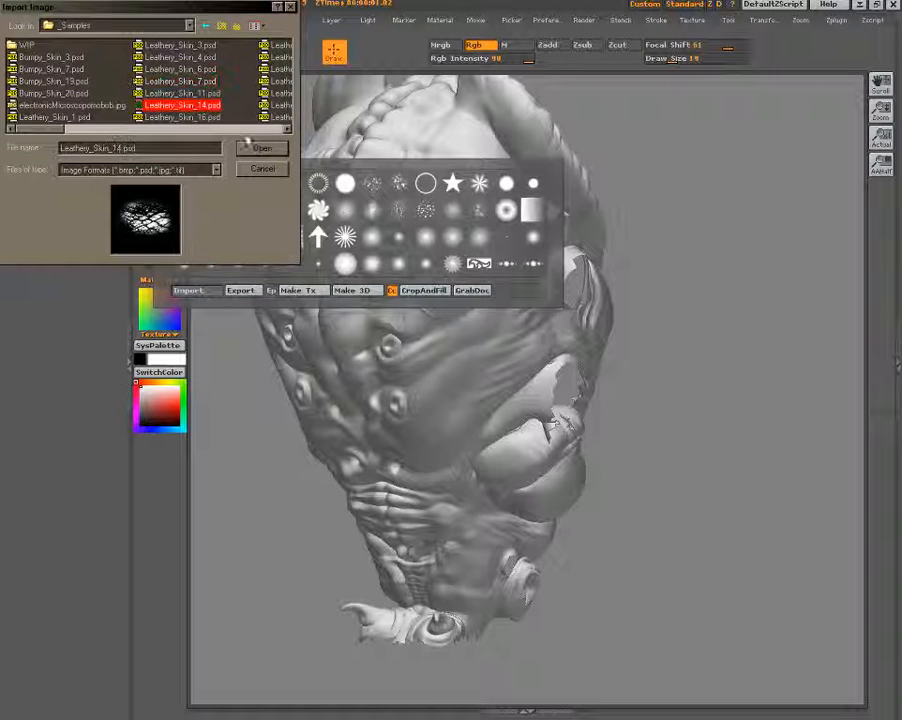
left_click(274, 146)
Preview the higher-numbered Leathery_Skin samples and import Leathery_Skin_81.psd as the brush alpha.
left_click(156, 160)
left_click(197, 327)
left_click(258, 128)
left_click(188, 104)
left_click(182, 69)
left_click(185, 94)
left_click(185, 116)
left_click(180, 46)
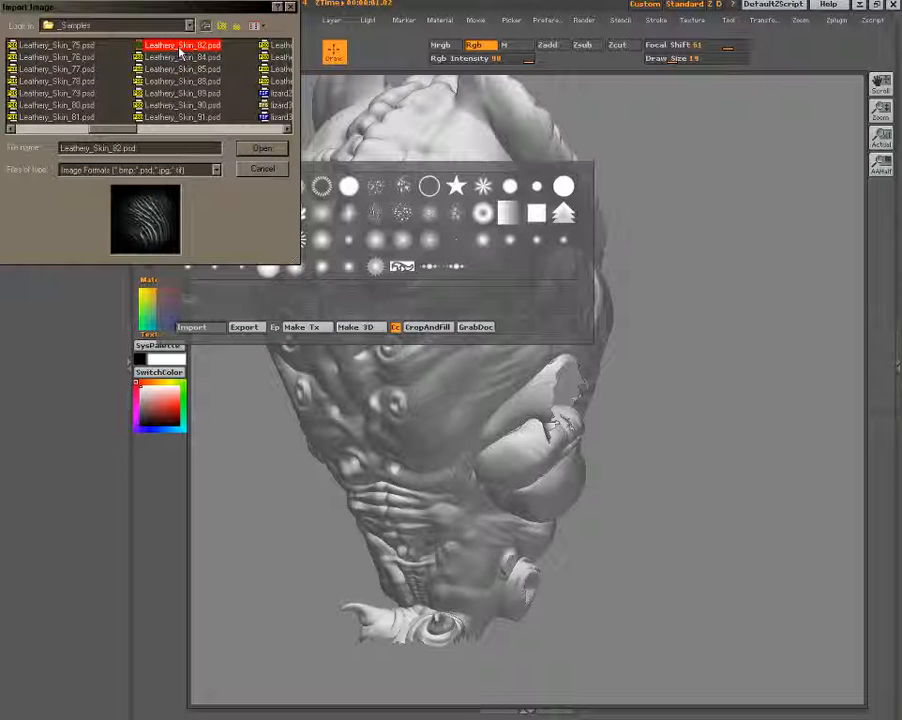
left_click(172, 59)
left_click(80, 118)
left_click(271, 59)
left_click(276, 48)
left_click(278, 82)
left_click(182, 117)
left_click(182, 93)
left_click(182, 81)
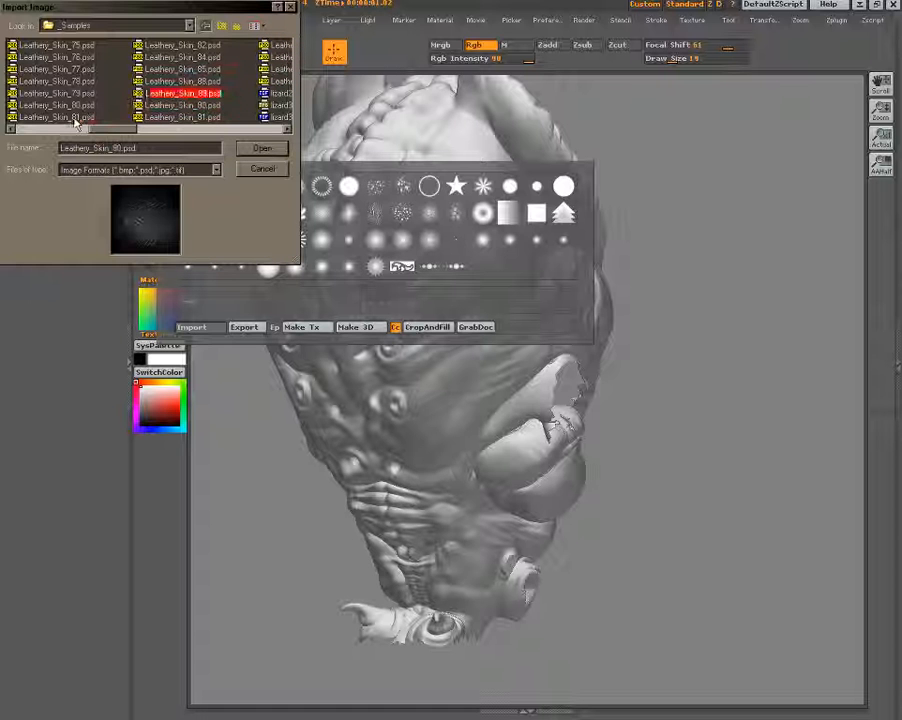
left_click(65, 117)
left_click(73, 106)
left_click(73, 94)
left_click(74, 105)
left_click(76, 117)
left_click(259, 149)
Set the brush to material-only Zsub with Z Intensity 37 and Focal Shift -9, and try leathery strokes above the cheek lobes.
left_click(508, 45)
left_click(548, 45)
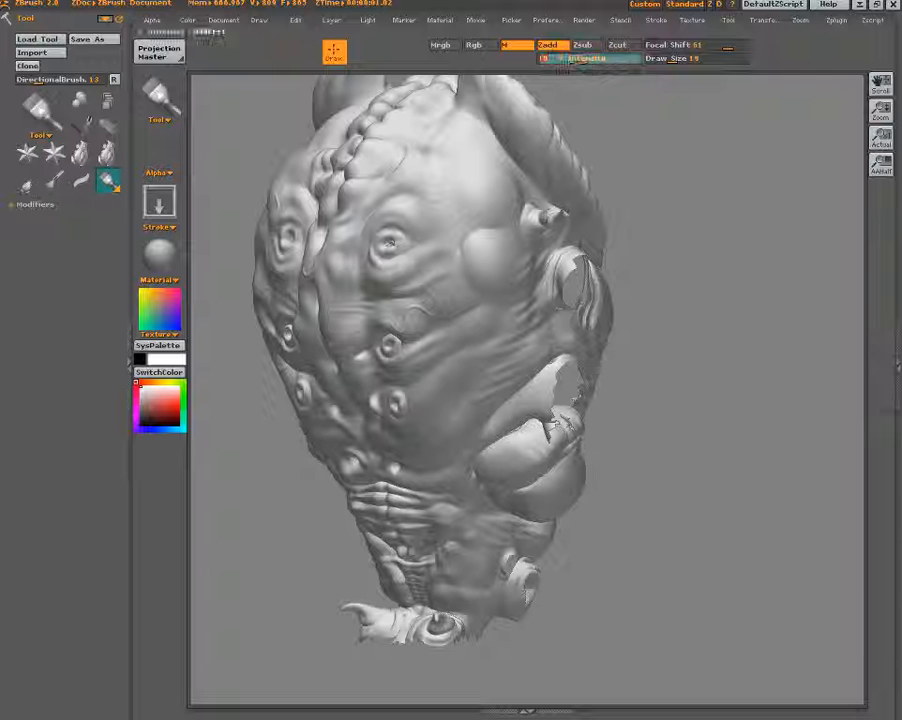
left_click(582, 45)
left_click_drag(582, 58, 601, 58)
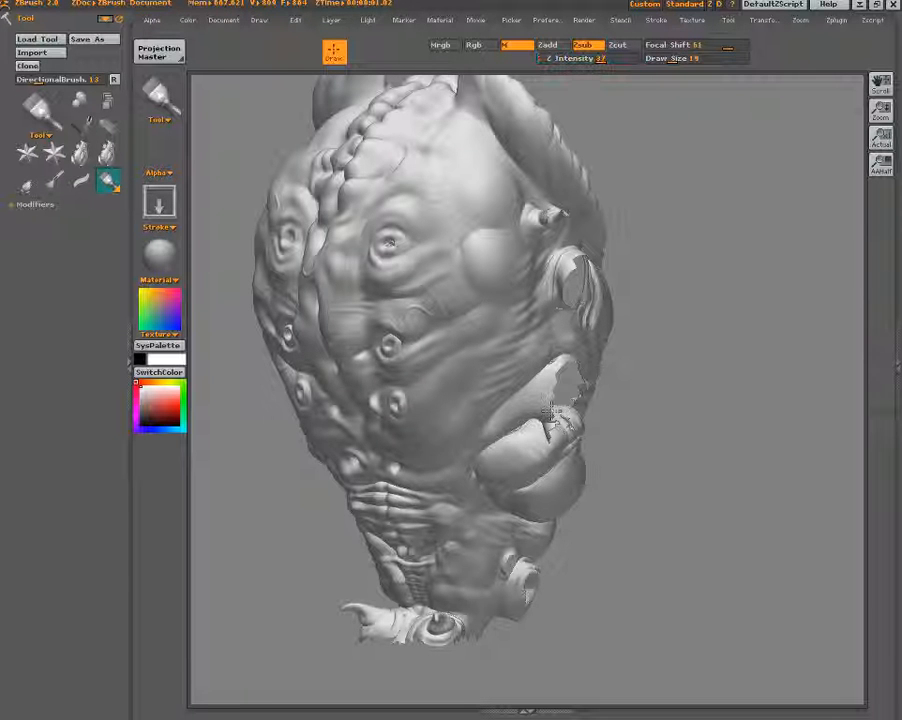
left_click_drag(727, 45, 692, 45)
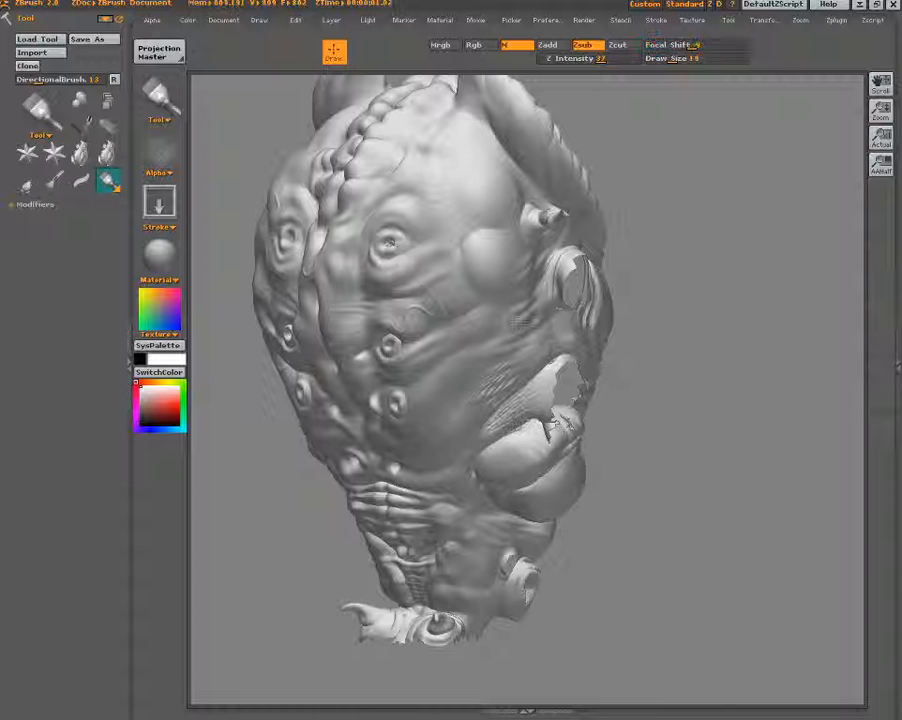
mouse_move(517, 322)
left_mouse_down()
mouse_move(505, 333)
mouse_move(515, 355)
mouse_move(495, 385)
left_mouse_up()
left_click_drag(540, 345, 505, 390)
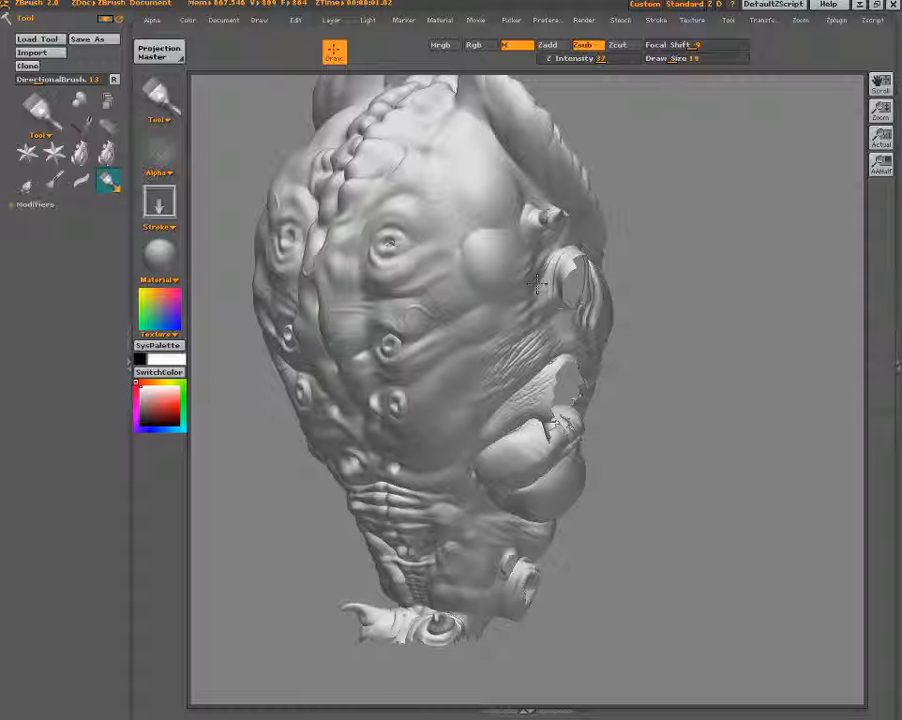
Replace the brush alpha with a curved-wrinkle Leathery_Skin image from the _Samples folder.
left_click(159, 150)
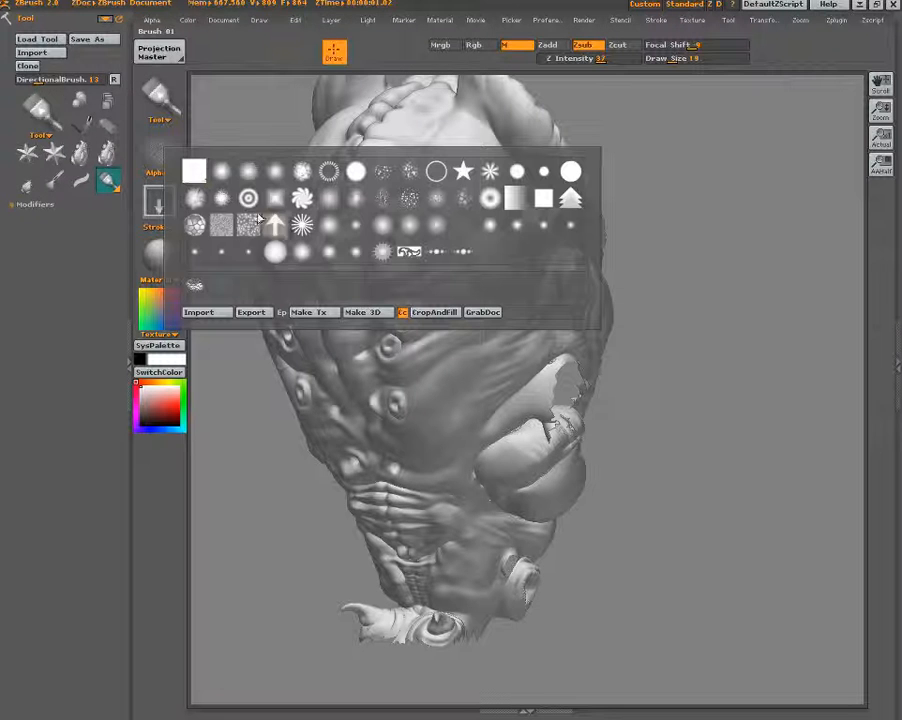
left_click(211, 311)
left_click(190, 81)
left_click(272, 46)
left_click(280, 129)
left_click(195, 70)
left_click(192, 81)
left_click(182, 45)
left_click(75, 117)
left_click(70, 69)
left_click(62, 46)
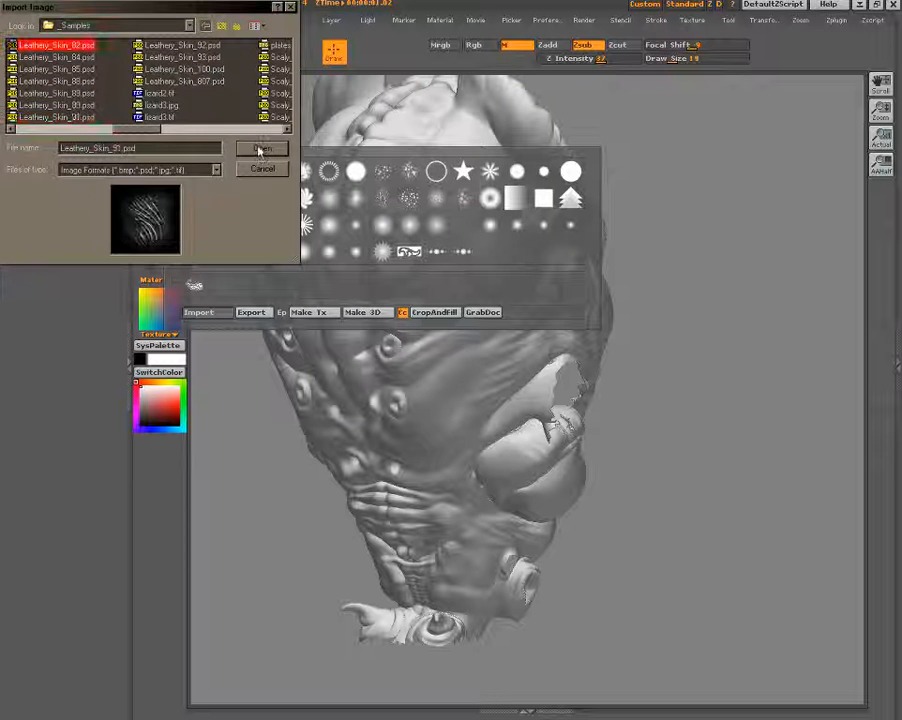
left_click(258, 148)
Paint leathery wrinkles across the skin above the cheek lobes and pick the head up from Projection Master.
left_click_drag(516, 367, 412, 310)
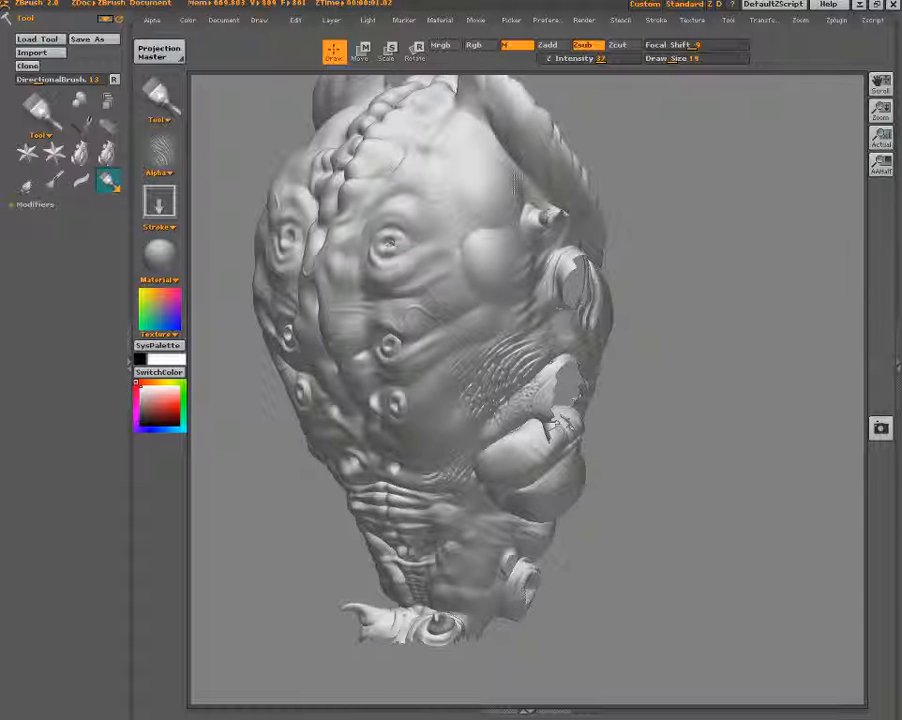
left_click(160, 52)
left_click(400, 506)
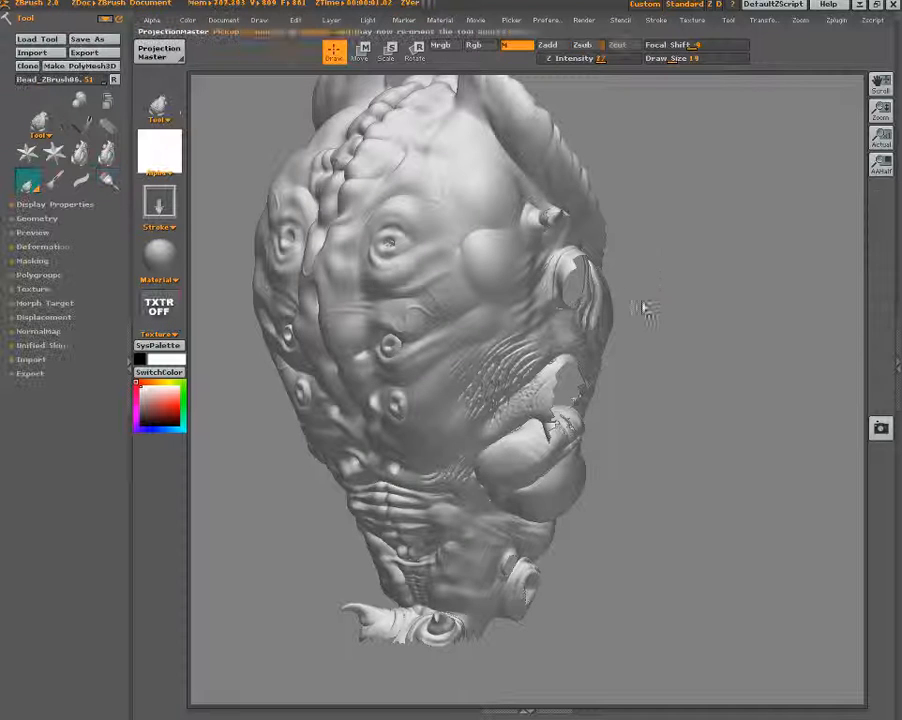
Smooth the leathery wrinkles above the cheek lobes at Draw Size 51 and Z Intensity 100 on subdivision level 4, and return to level 5.
left_click_drag(644, 306, 426, 352, "alt")
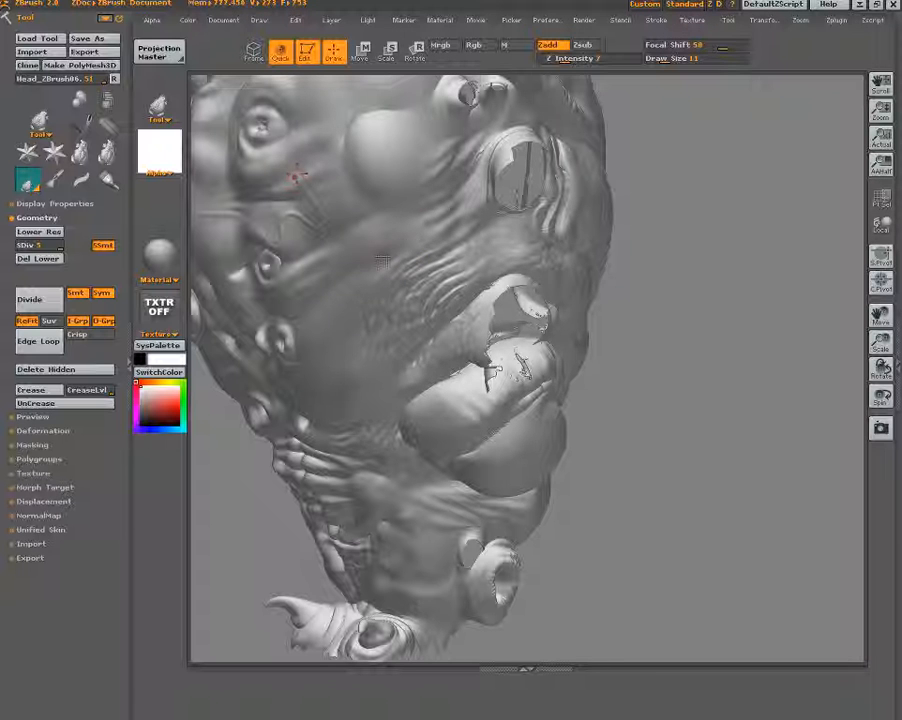
mouse_move(618, 321)
left_mouse_down()
mouse_move(709, 352)
mouse_move(657, 406)
left_mouse_up()
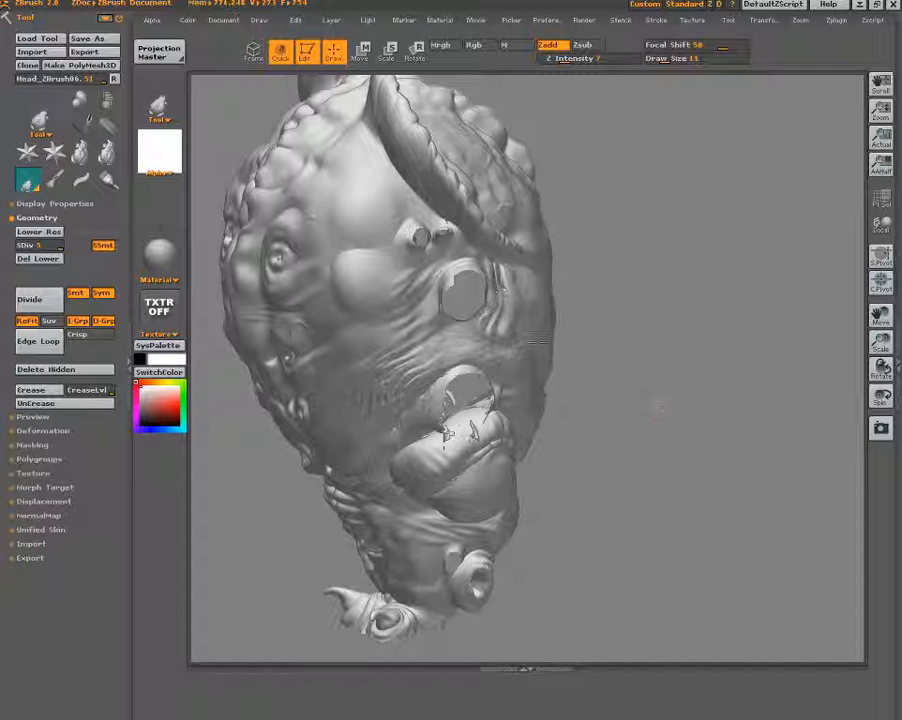
left_click(728, 20)
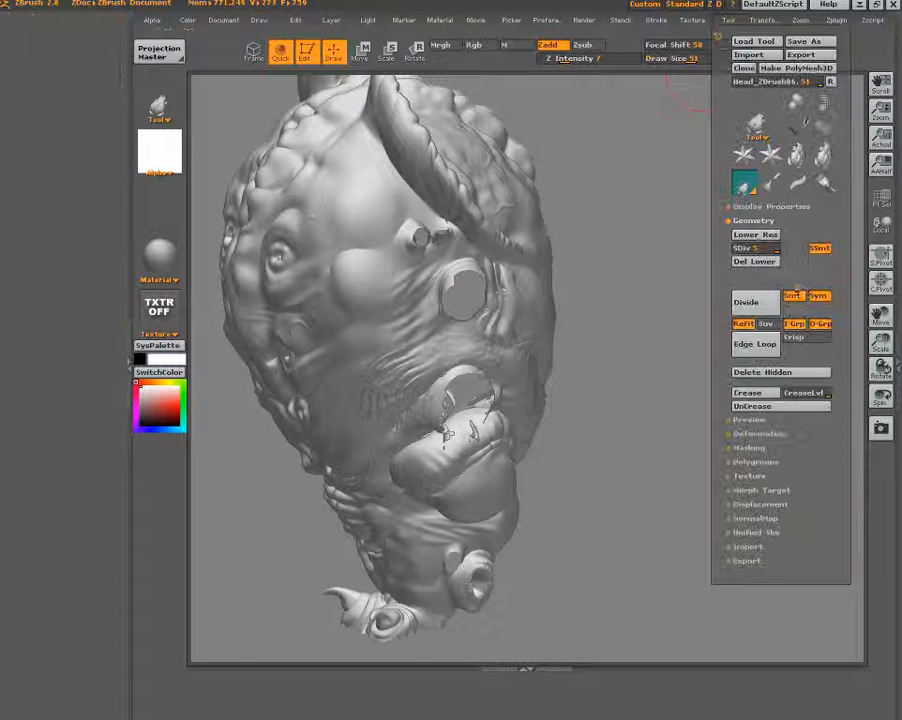
left_click(763, 20)
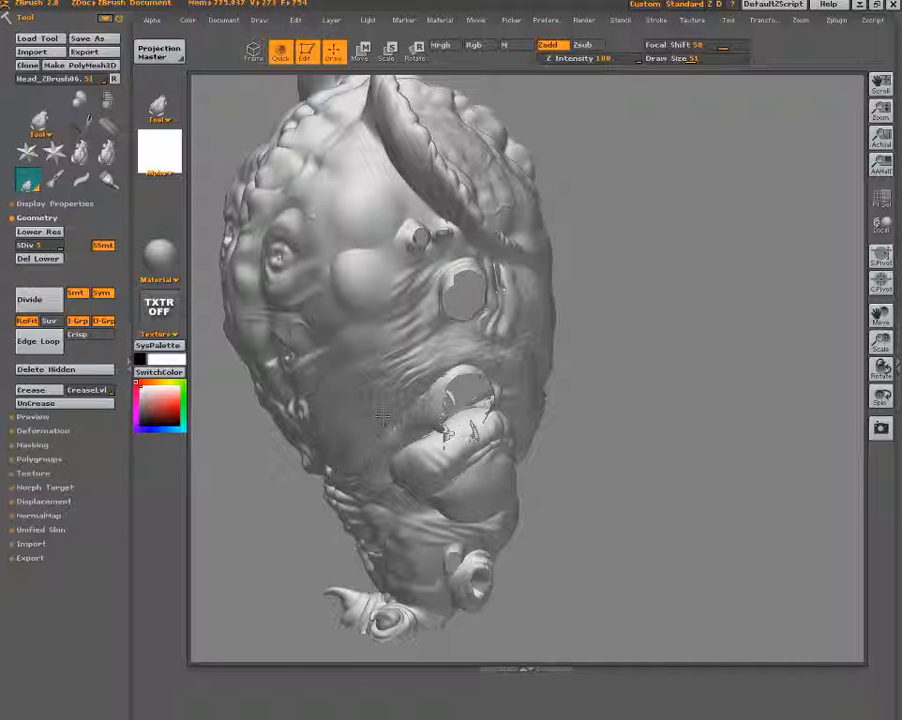
key("shift+d")
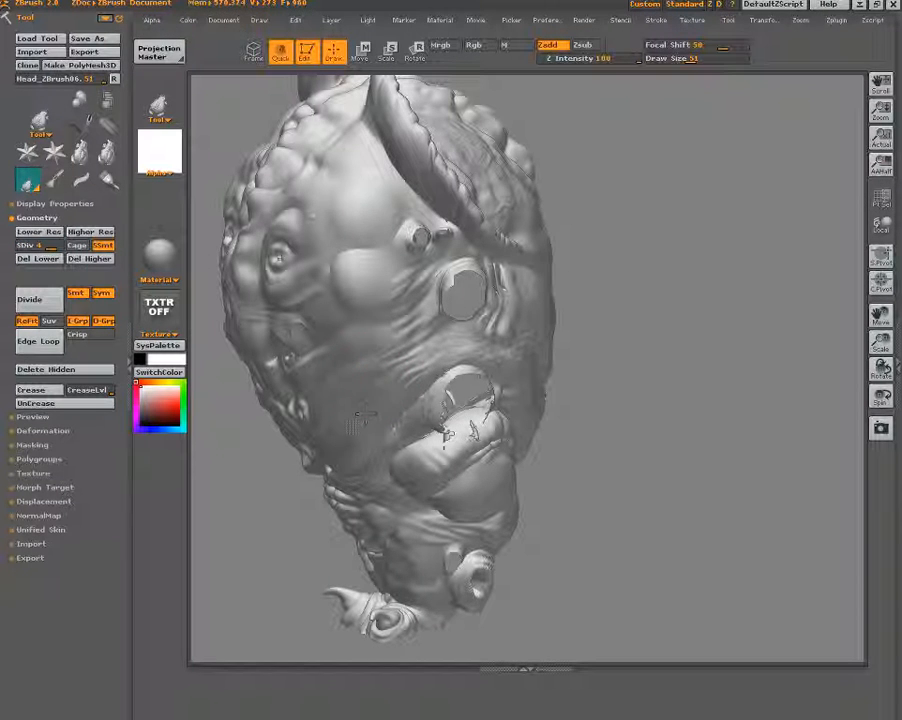
left_click_drag(672, 388, 790, 366)
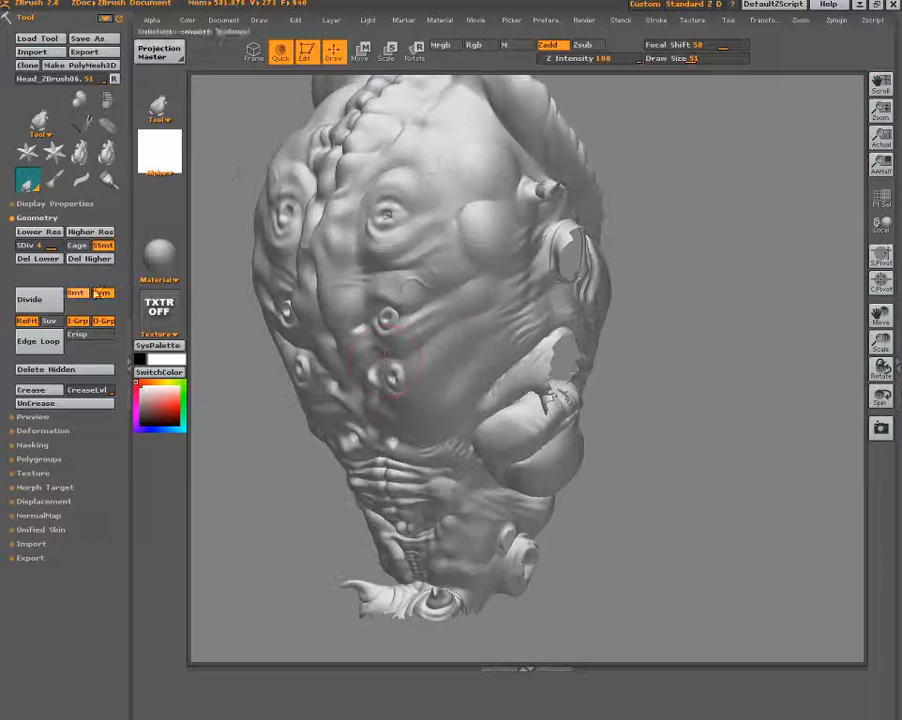
left_click_drag(50, 246, 97, 250)
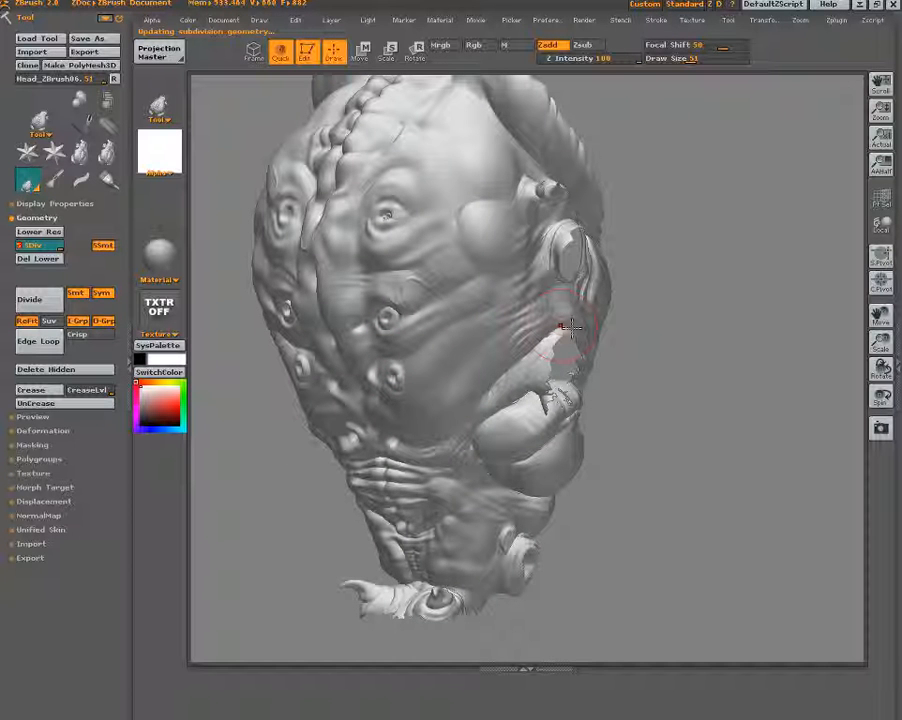
Drop the head into Projection Master and select the DecoBrush with material-only Zadd at Z Intensity 4.
mouse_move(730, 310)
left_mouse_down()
mouse_move(695, 313)
mouse_move(705, 342)
mouse_move(650, 300)
left_mouse_up()
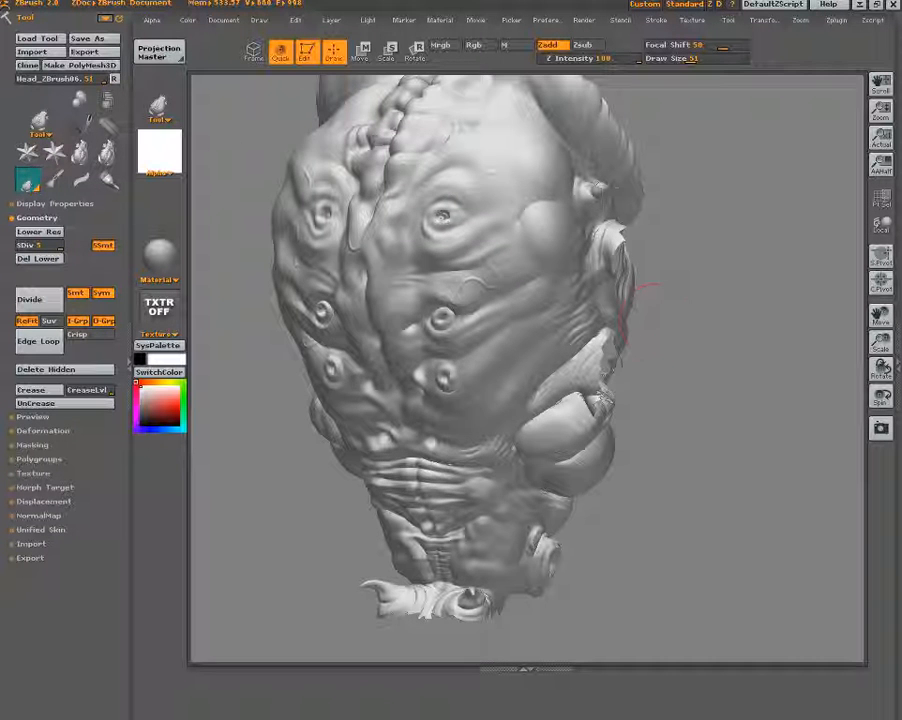
key("g")
left_click(378, 507)
left_click(176, 116)
left_click(564, 124)
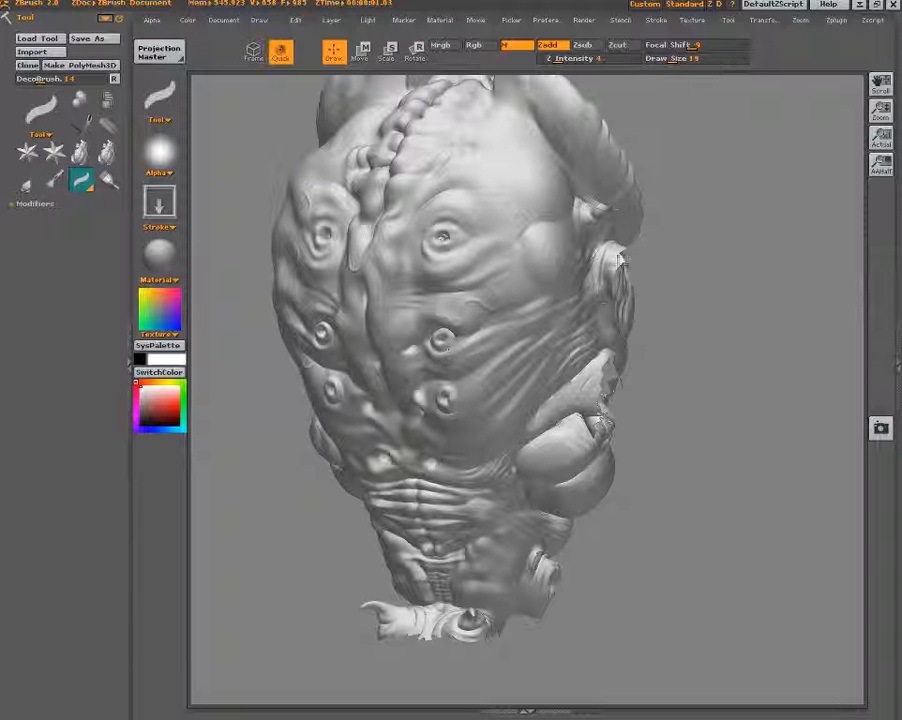
Paint skin folds below the large eye and across the cheek, raising Focal Shift to 18, and pick the head up from Projection Master.
mouse_move(510, 247)
left_mouse_down()
mouse_move(446, 264)
mouse_move(497, 247)
mouse_move(447, 275)
left_mouse_up()
mouse_move(532, 261)
left_mouse_down()
mouse_move(532, 232)
mouse_move(538, 278)
mouse_move(520, 306)
mouse_move(524, 268)
left_mouse_up()
left_click_drag(692, 46, 705, 46)
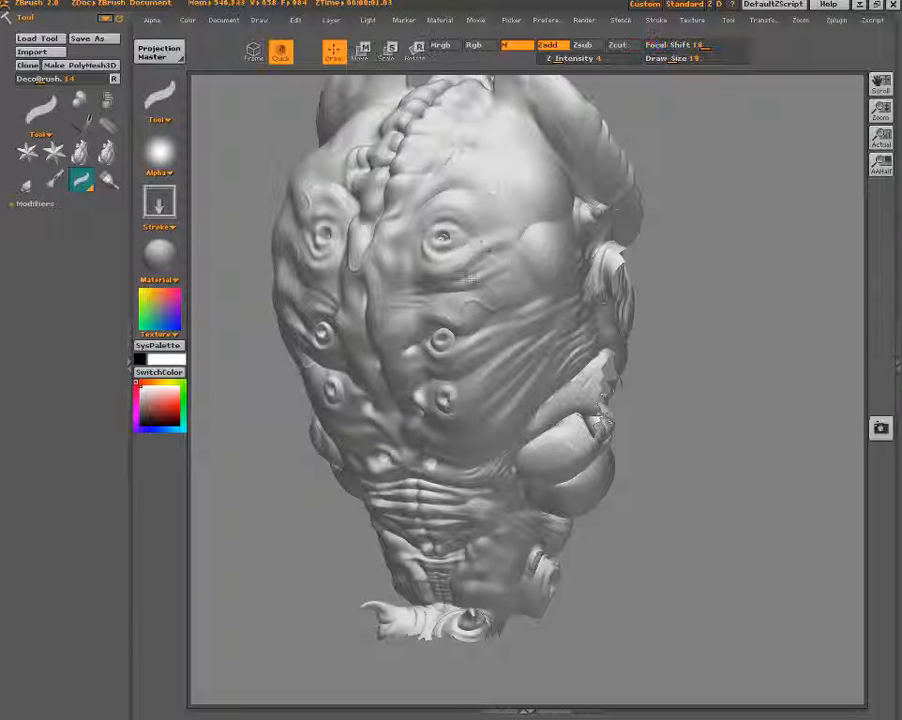
mouse_move(489, 293)
left_mouse_down()
mouse_move(525, 268)
mouse_move(497, 286)
left_mouse_up()
key("g")
left_click(406, 505)
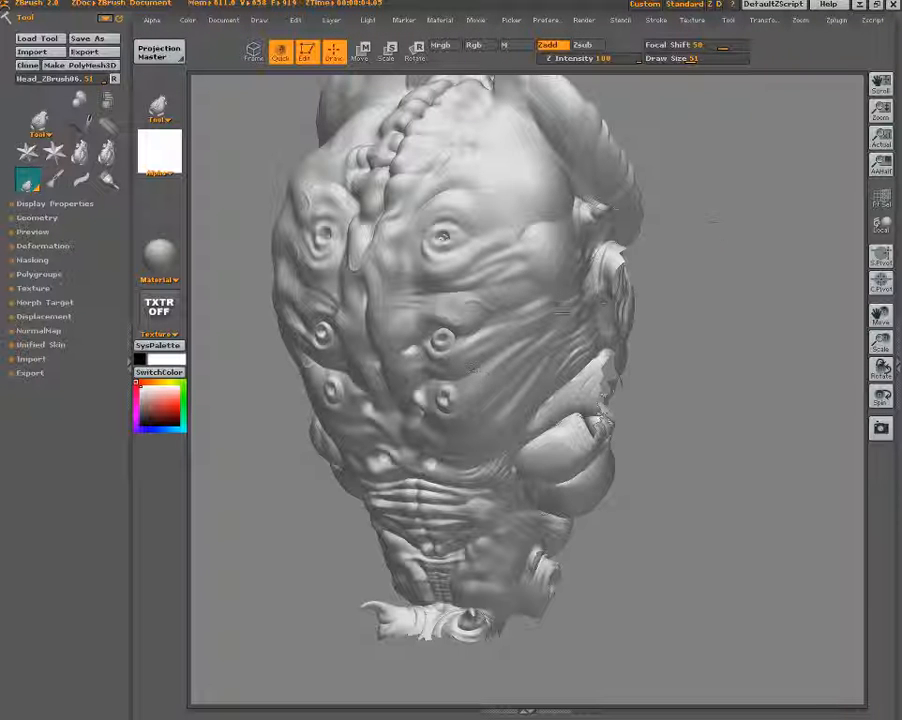
Drop the front three-quarter view of the head into Projection Master and select the DirectionalBrush with a cracked-skin alpha.
left_click_drag(657, 233, 710, 293)
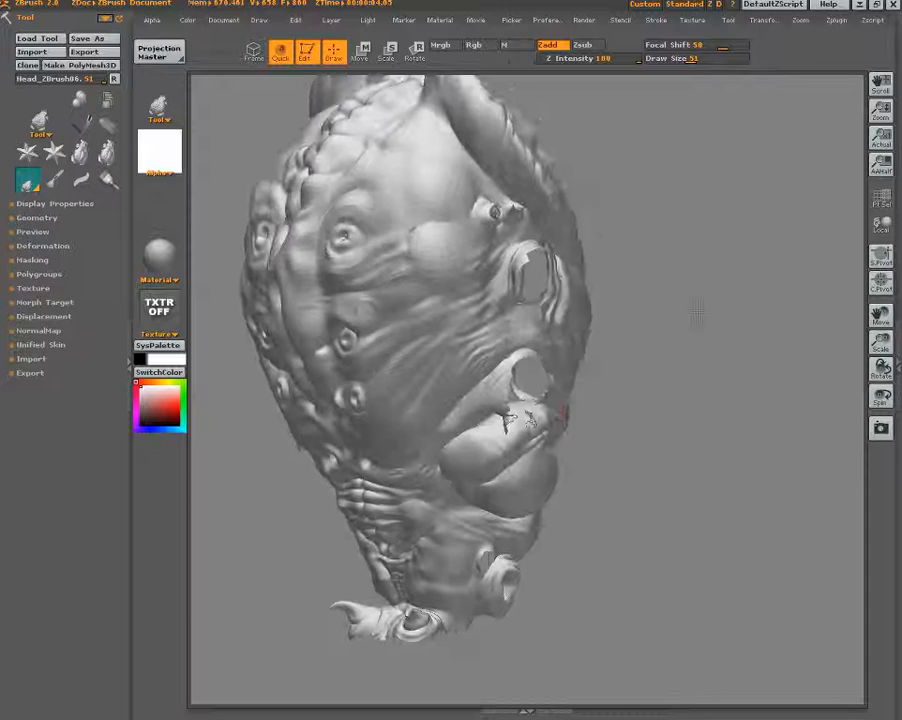
mouse_move(272, 532)
left_mouse_down()
mouse_move(346, 536)
mouse_move(305, 540)
mouse_move(306, 575)
mouse_move(270, 562)
mouse_move(318, 488)
left_mouse_up()
left_click(160, 52)
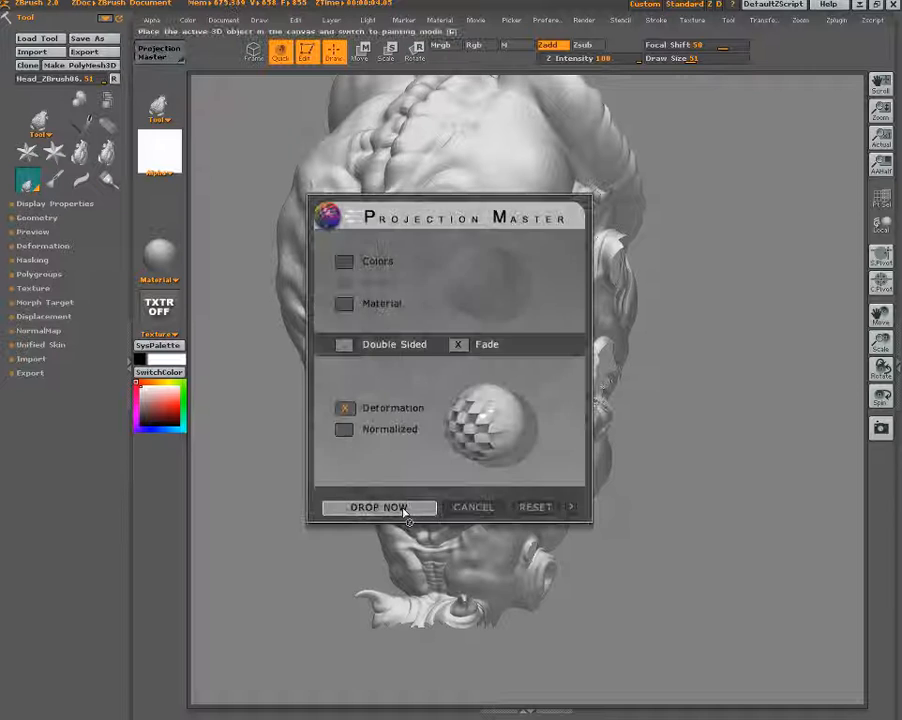
left_click(367, 503)
left_click(160, 98)
left_click(508, 125)
left_click(164, 160)
left_click(213, 297)
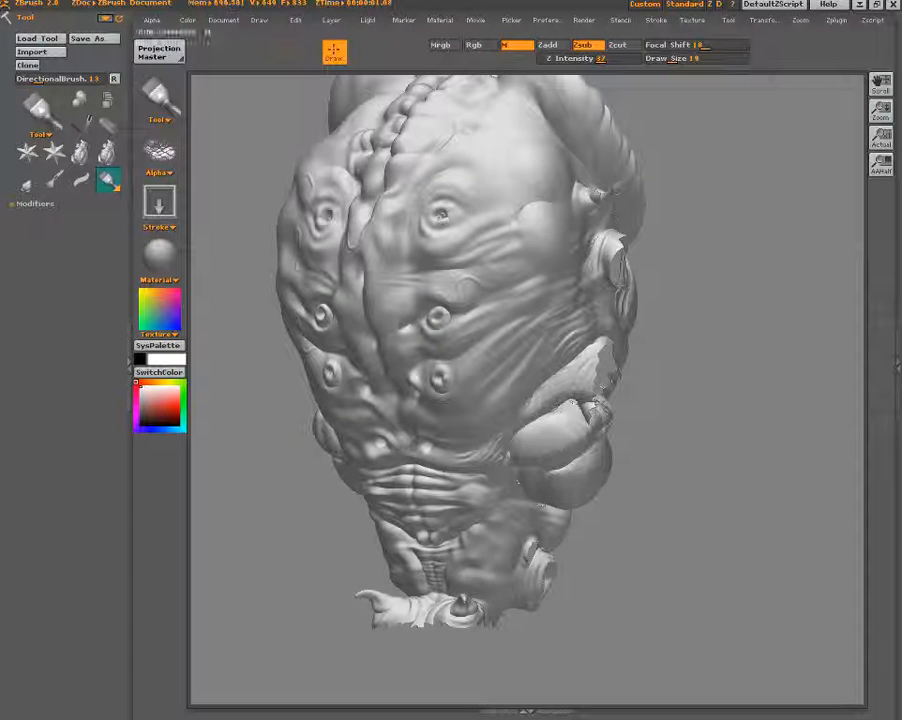
Try scaly strokes on the upper cheek lobe with Zadd at Z Intensity 8, and undo them.
left_click(550, 45)
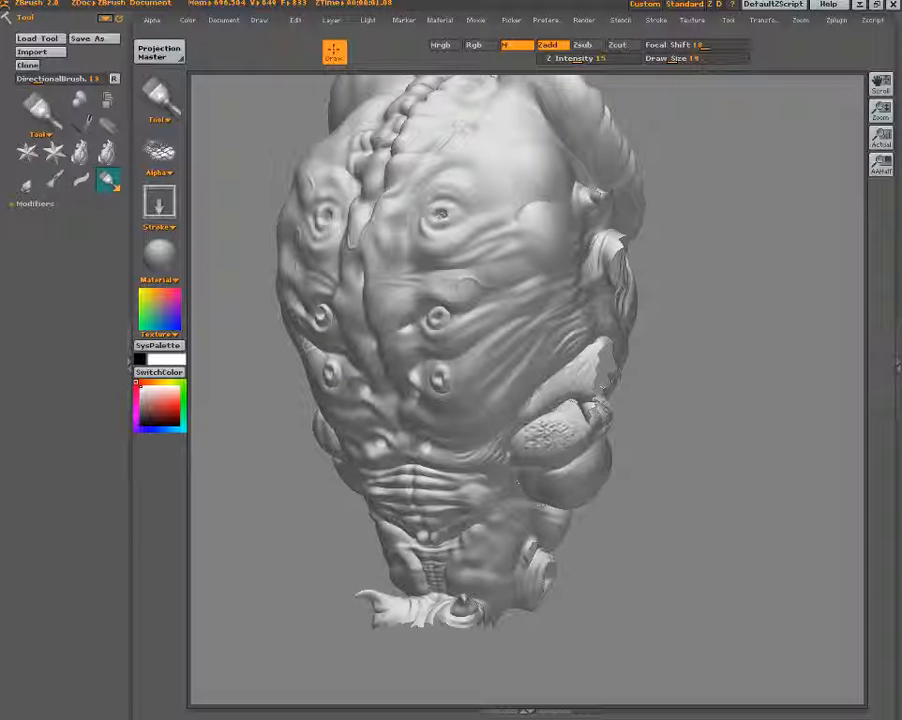
left_click(566, 58)
mouse_move(560, 412)
left_mouse_down()
mouse_move(527, 442)
mouse_move(566, 428)
left_mouse_up()
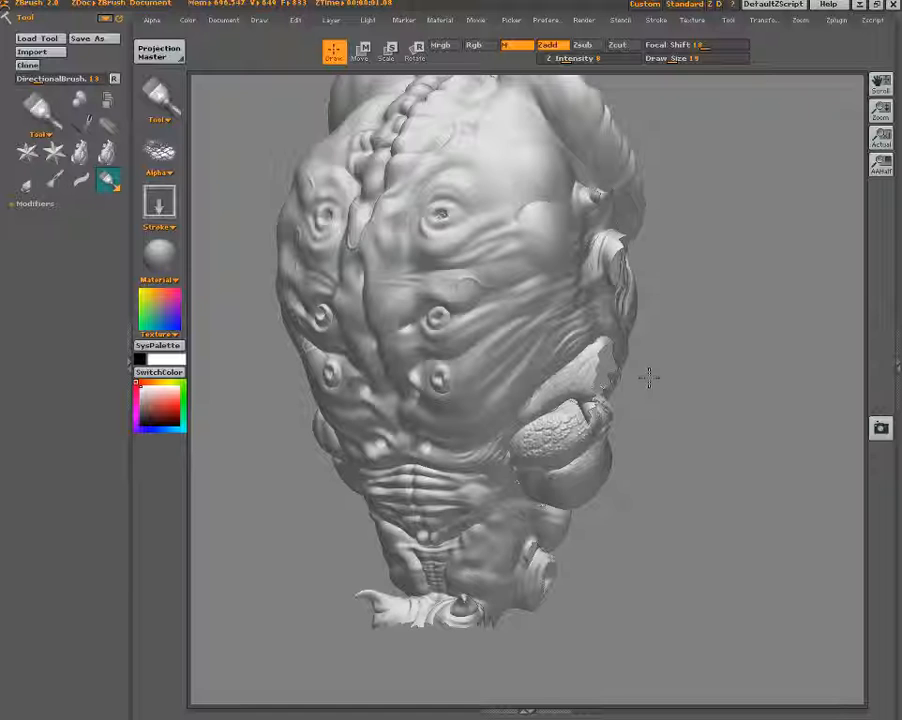
key("ctrl+z")
Preview the Leathery_Skin and Scaly_Skin samples in the _Samples folder and import another skin image as the brush alpha.
left_click(158, 150)
left_click(195, 318)
left_click(281, 93)
left_click(287, 129)
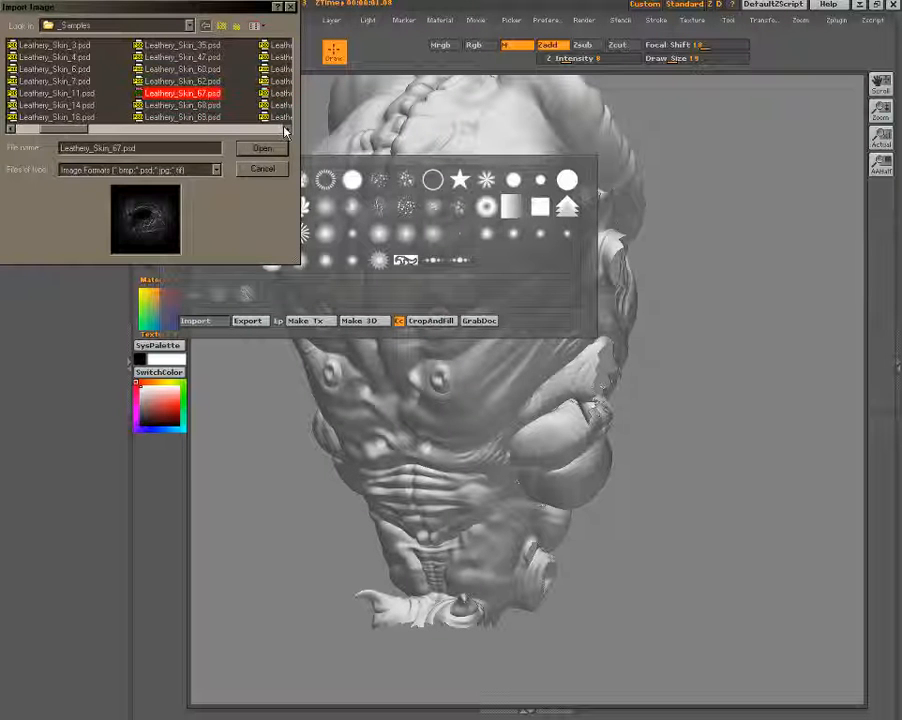
left_click(275, 105)
left_click(287, 129)
left_click(267, 81)
left_click(286, 129)
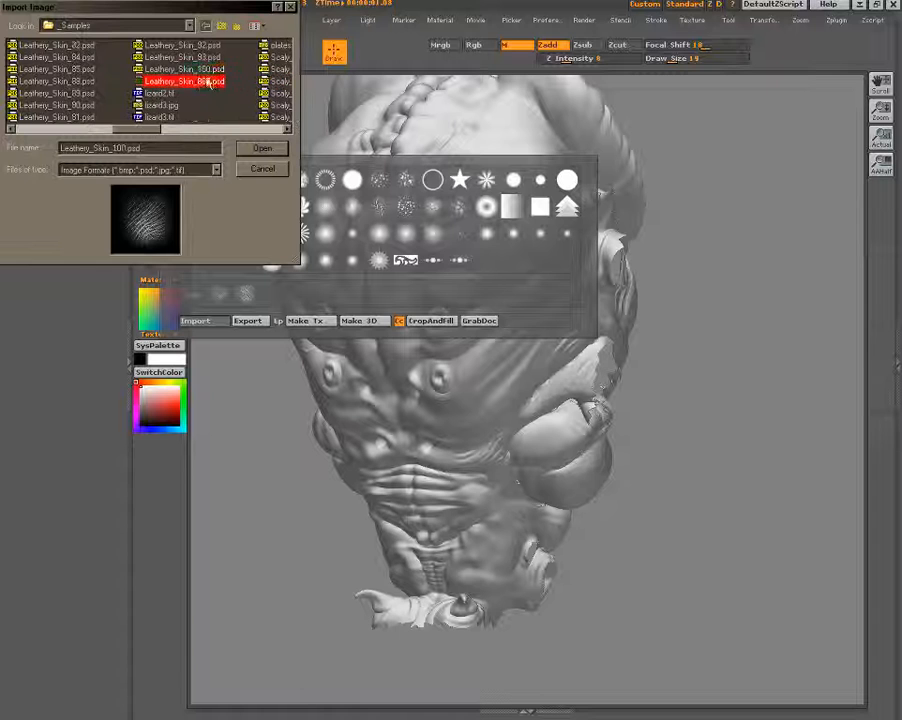
left_click(208, 69)
left_click(169, 57)
left_click(278, 57)
left_click(279, 81)
left_click(279, 93)
left_click(279, 117)
left_click(278, 81)
left_click(278, 69)
left_click(278, 57)
left_click(262, 148)
Try the imported skin alpha on the upper cheek lobe with Zadd and with Zsub, raising Z Intensity to 27.
left_click_drag(545, 440, 562, 368)
key("ctrl+z")
left_click(584, 44)
left_click_drag(620, 437, 577, 471)
left_click_drag(548, 58, 565, 58)
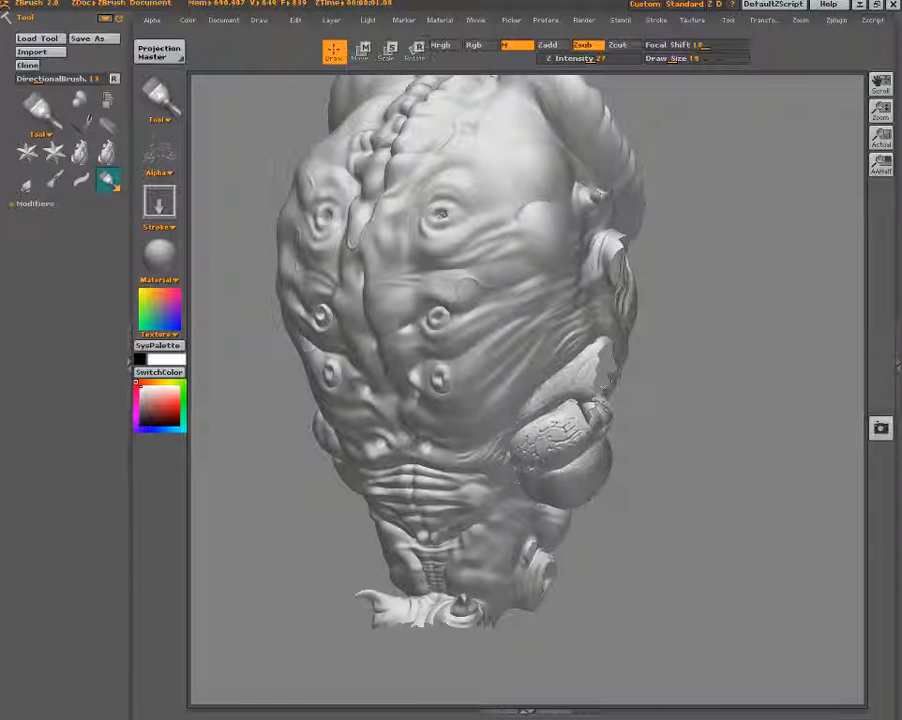
Preview the Skin JPG samples in the _Samples folder as candidates for the brush alpha.
left_click(159, 152)
left_click(194, 321)
scroll(288, 121, "down", 2)
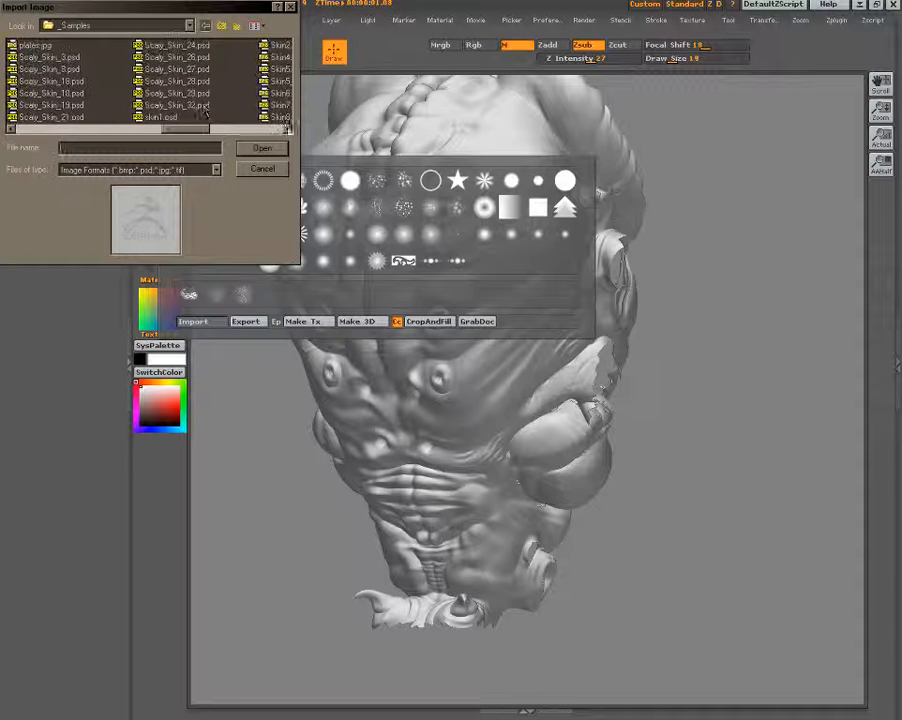
left_click(278, 93)
left_click(276, 82)
left_click(286, 129)
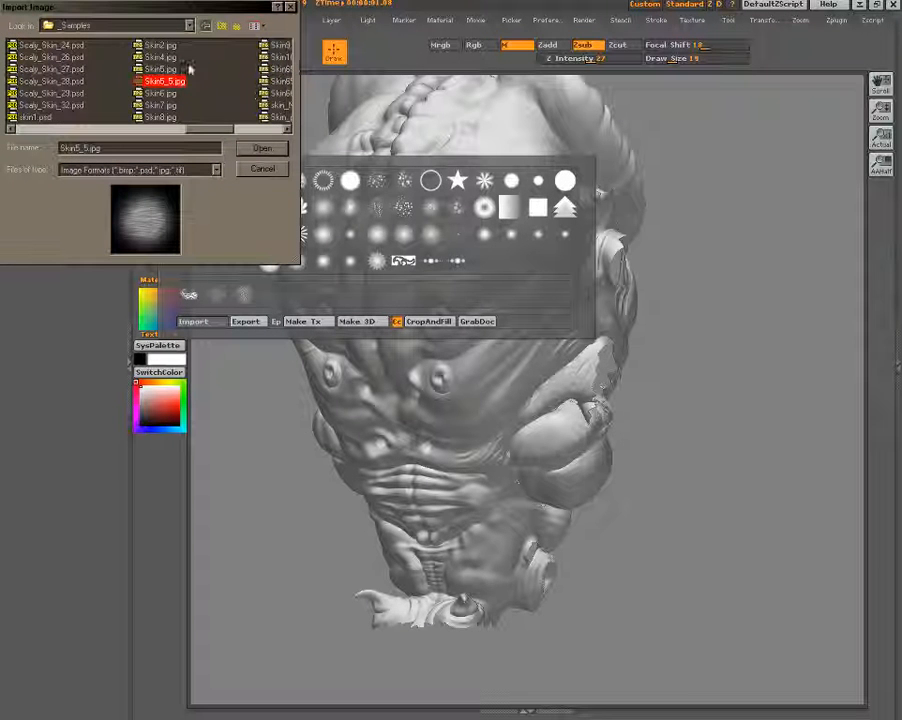
left_click(275, 70)
left_click(278, 105)
Import Leathery_Skin_78.psd as the brush alpha and carve its cracked texture into the upper cheek lobe.
left_click(48, 105)
left_click(35, 117)
left_click(38, 117)
key("Up")
key("Up")
key("Up")
key("Up")
key("Up")
key("Up")
key("Up")
key("Up")
key("Up")
key("Up")
key("Up")
key("Up")
key("Up")
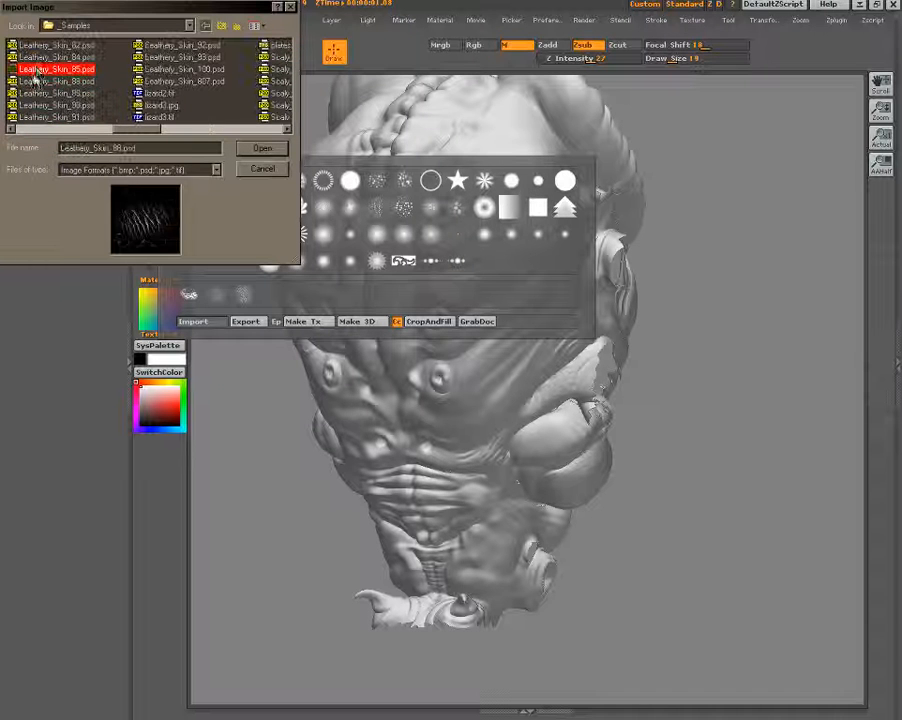
key("Up")
key("Up")
key("Up")
key("Up")
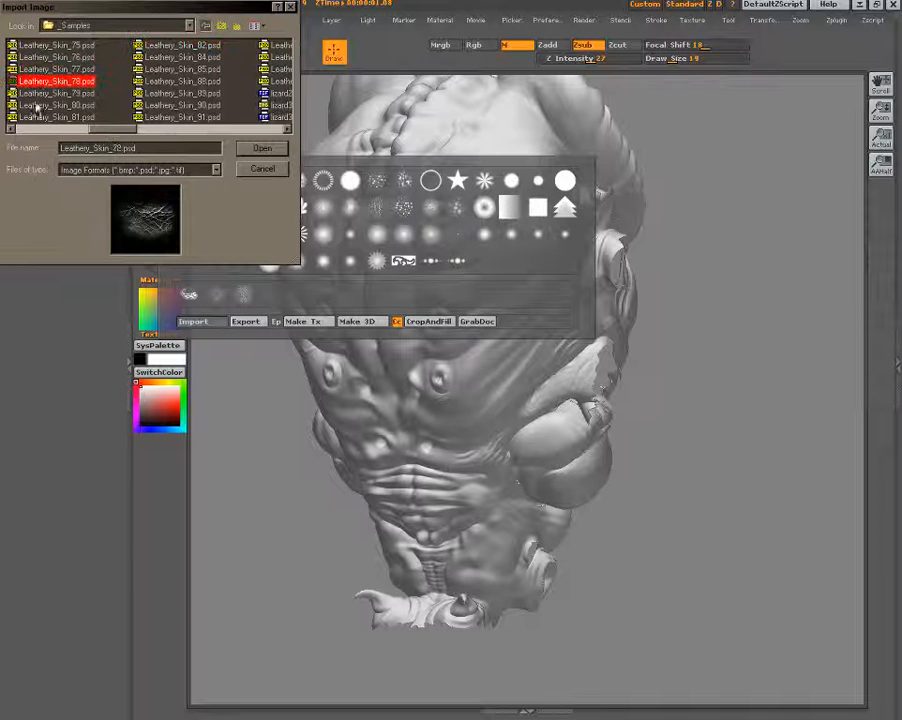
left_click(262, 148)
mouse_move(557, 367)
left_mouse_down()
mouse_move(521, 378)
mouse_move(505, 411)
mouse_move(536, 399)
mouse_move(513, 384)
left_mouse_up()
Switch to the DecoBrush with Zadd at Z Intensity 13 and paint raised folds across the upper cheek lobe.
left_click(159, 96)
left_click(395, 90)
left_click(568, 59)
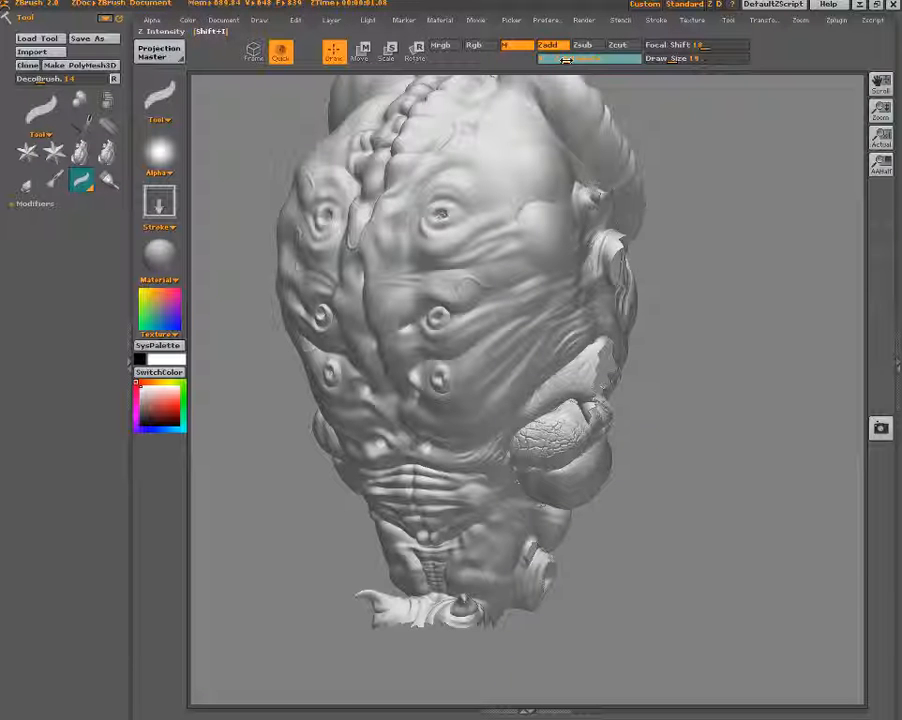
mouse_move(540, 426)
left_mouse_down()
mouse_move(555, 446)
mouse_move(547, 457)
left_mouse_up()
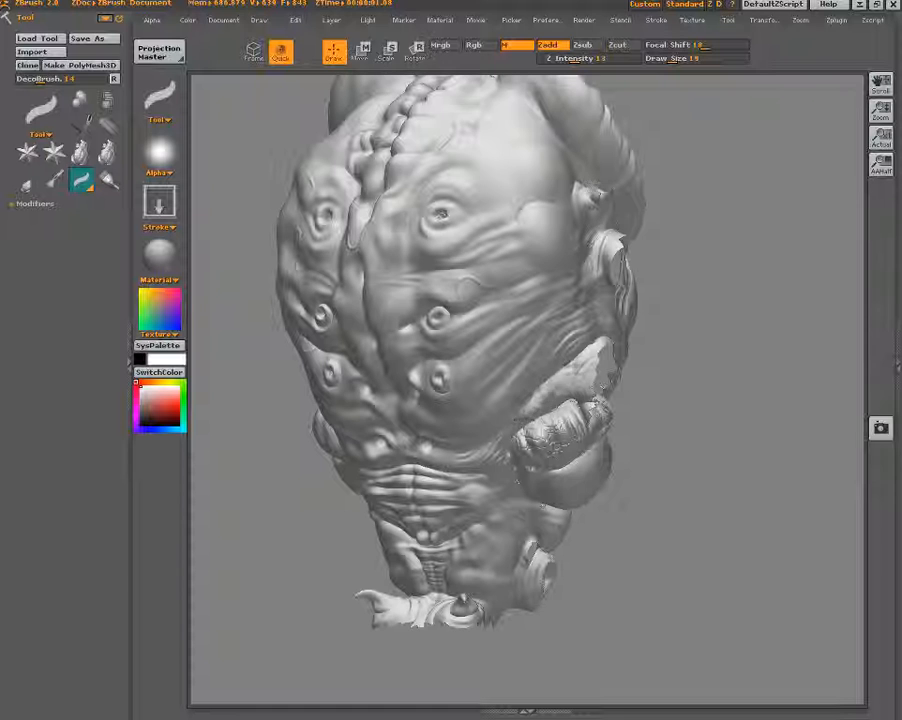
Paint wrinkles above the cheek lobes and from the small eyes toward the side, and pick the head up from Projection Master.
mouse_move(547, 382)
left_mouse_down()
mouse_move(576, 377)
mouse_move(540, 405)
left_mouse_up()
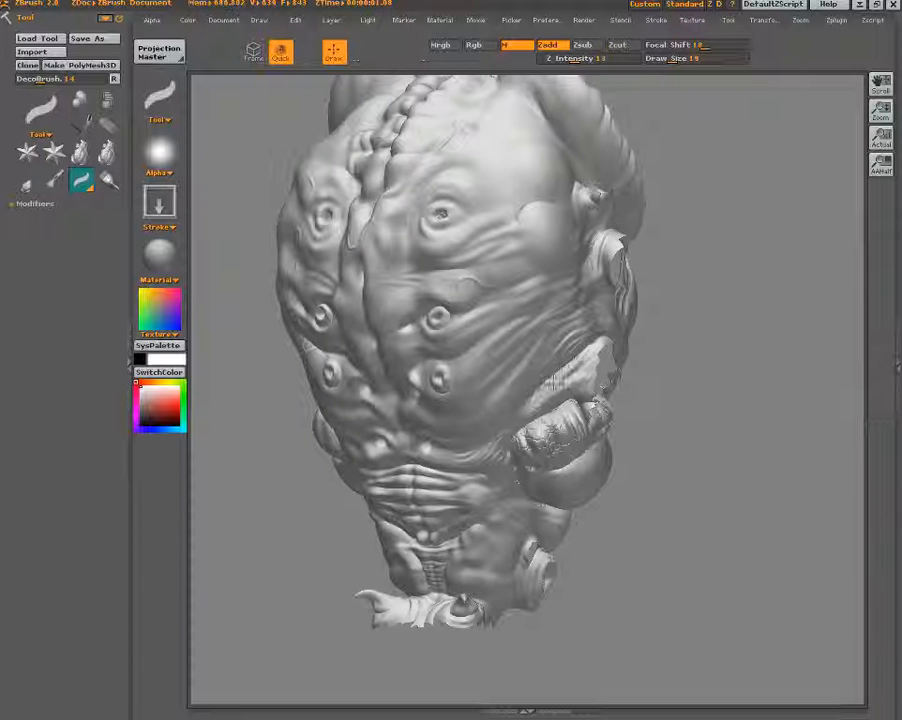
left_click_drag(456, 338, 508, 310)
left_click_drag(446, 342, 508, 308)
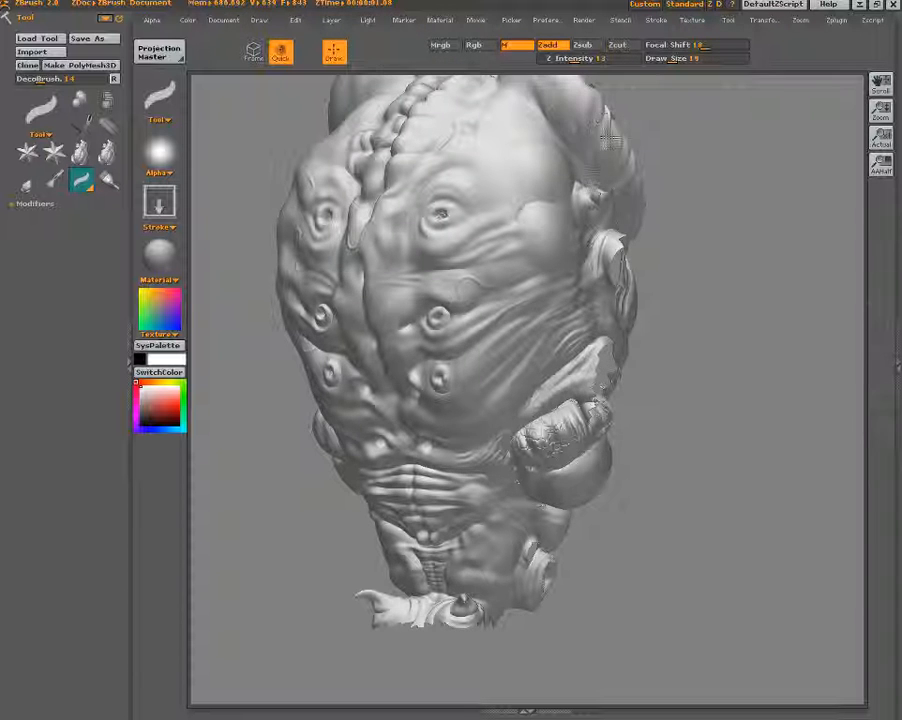
left_click(163, 54)
left_click(401, 510)
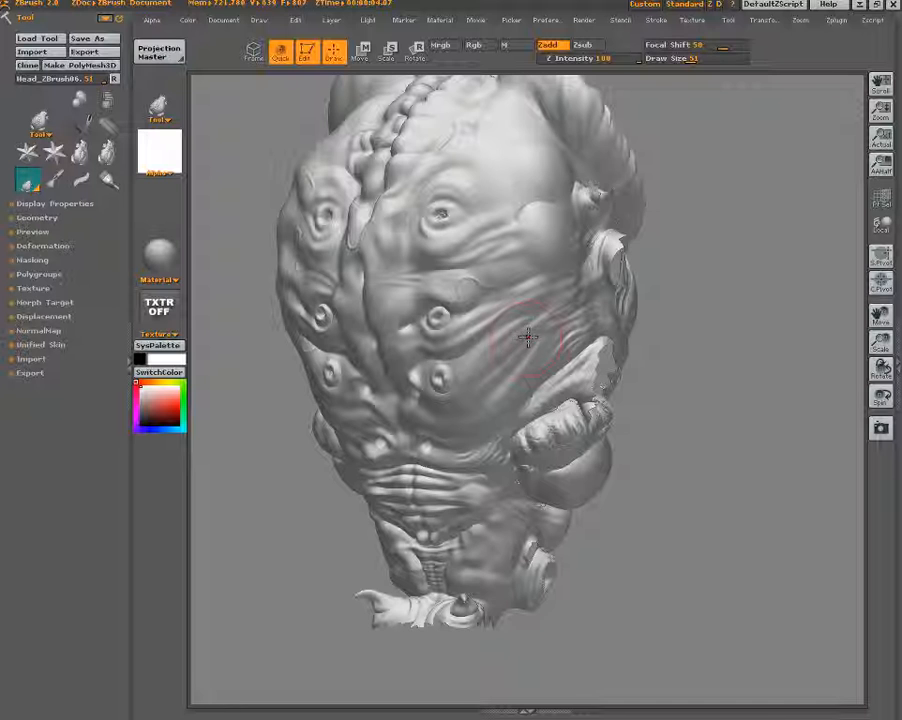
Turn the head to its opposite side and drop it into Projection Master.
mouse_move(729, 292)
left_mouse_down()
mouse_move(697, 306)
mouse_move(712, 405)
mouse_move(620, 455)
mouse_move(545, 475)
left_mouse_up()
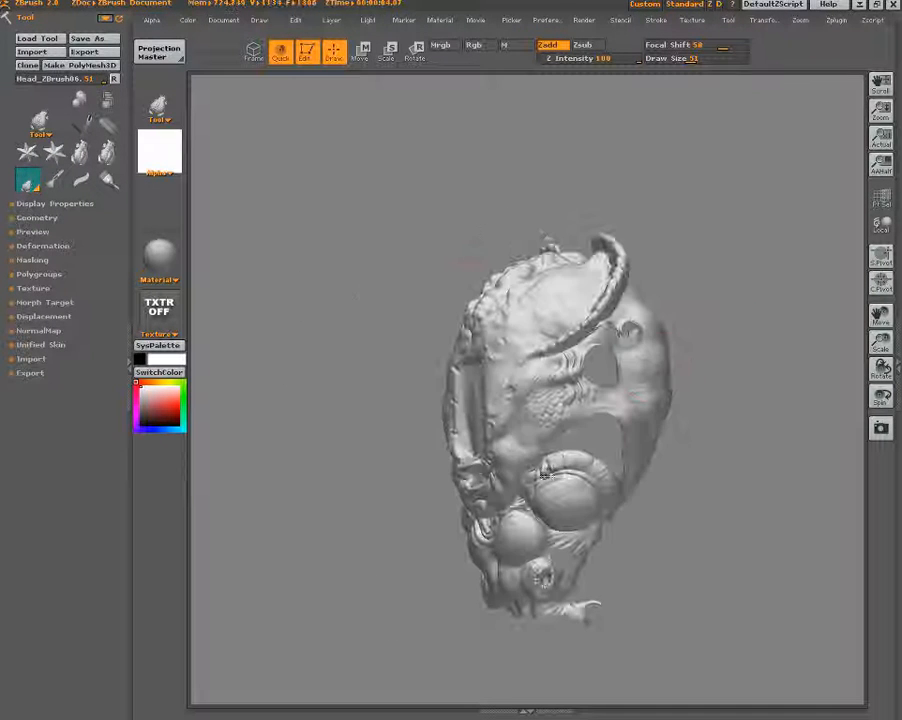
mouse_move(469, 232)
left_mouse_down()
mouse_move(463, 217)
mouse_move(440, 255)
mouse_move(399, 197)
mouse_move(346, 171)
left_mouse_up()
left_click(160, 52)
left_click(379, 507)
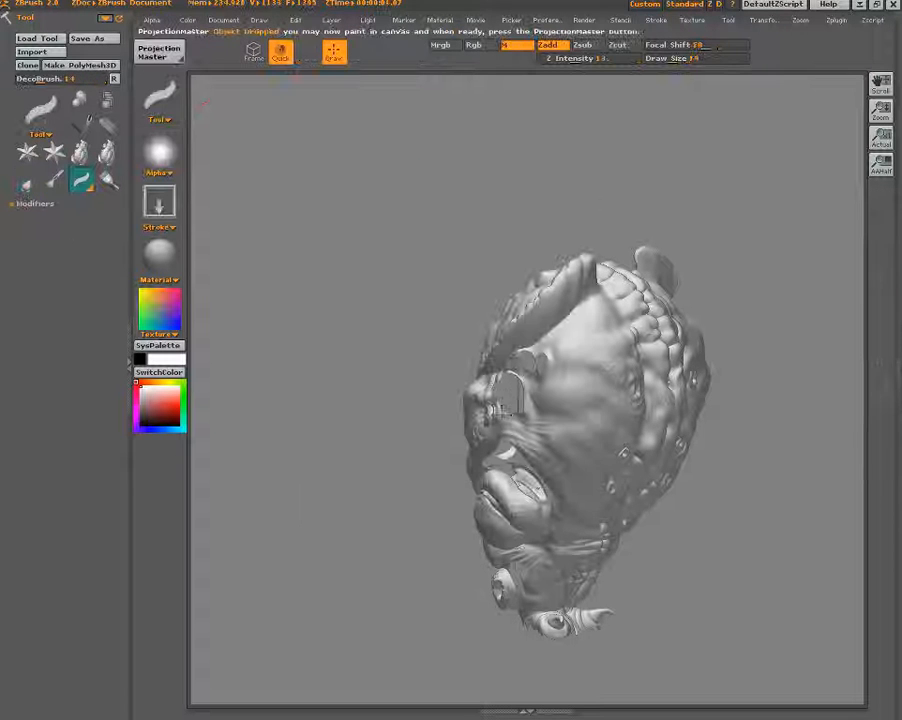
Set Draw Size to 16 and Z Intensity to 6, and paint wrinkles radiating from between the two side openings.
left_click(670, 59)
left_click_drag(593, 60, 579, 66)
mouse_move(514, 418)
left_mouse_down()
mouse_move(550, 432)
mouse_move(564, 425)
left_mouse_up()
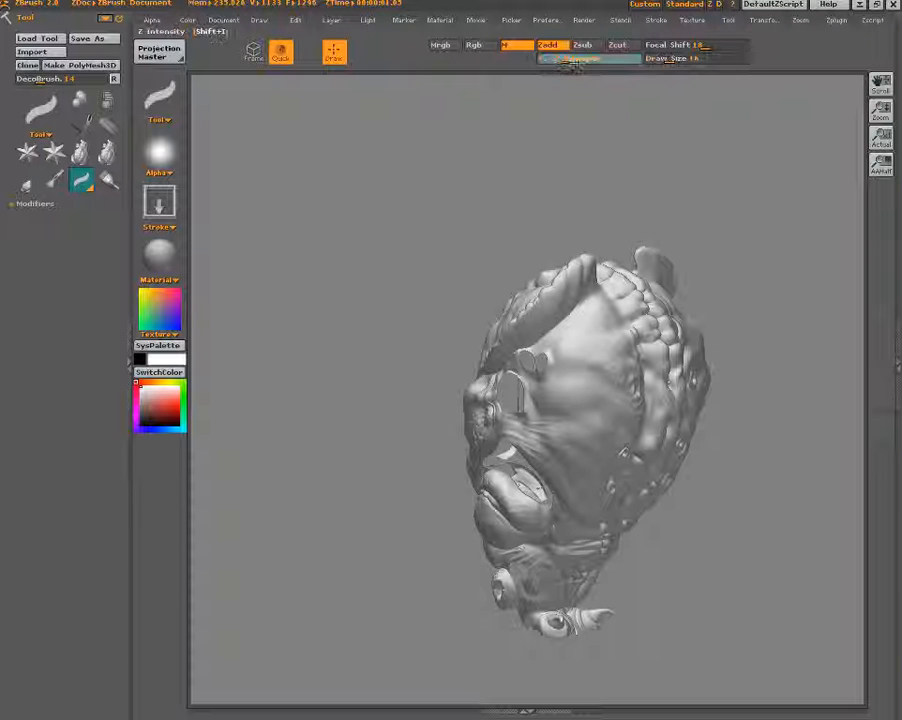
left_click_drag(576, 61, 562, 60)
left_click_drag(525, 425, 568, 436)
mouse_move(510, 421)
left_mouse_down()
mouse_move(592, 430)
mouse_move(554, 453)
left_mouse_up()
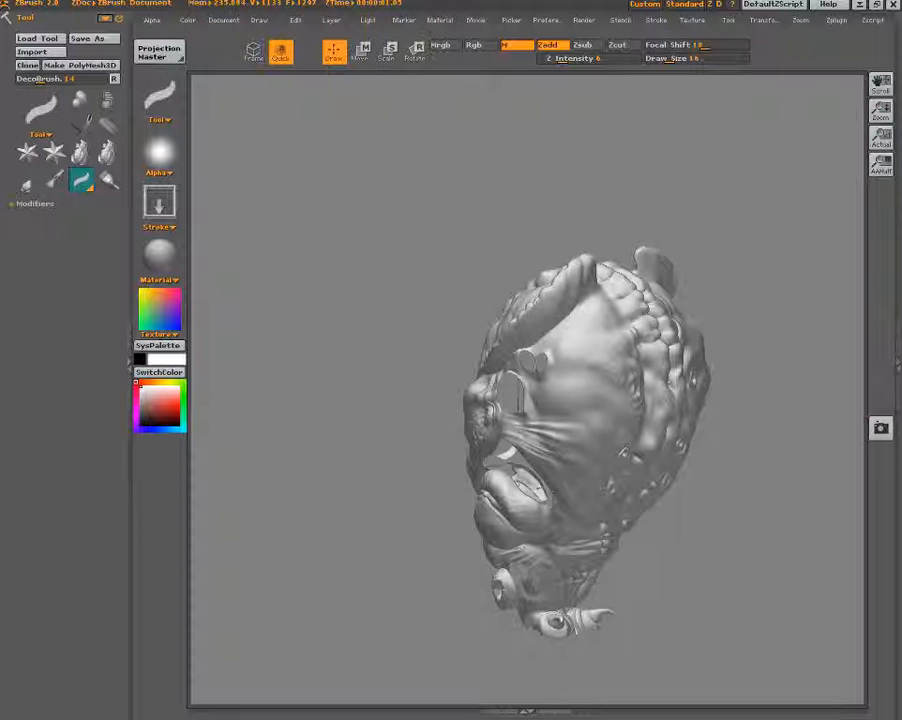
Extend the stretched wrinkles over the side of the head and paint ridges across the upper cheek lobe.
mouse_move(533, 350)
left_mouse_down()
mouse_move(605, 296)
mouse_move(603, 328)
left_mouse_up()
mouse_move(489, 441)
left_mouse_down()
mouse_move(527, 412)
mouse_move(532, 518)
mouse_move(623, 464)
left_mouse_up()
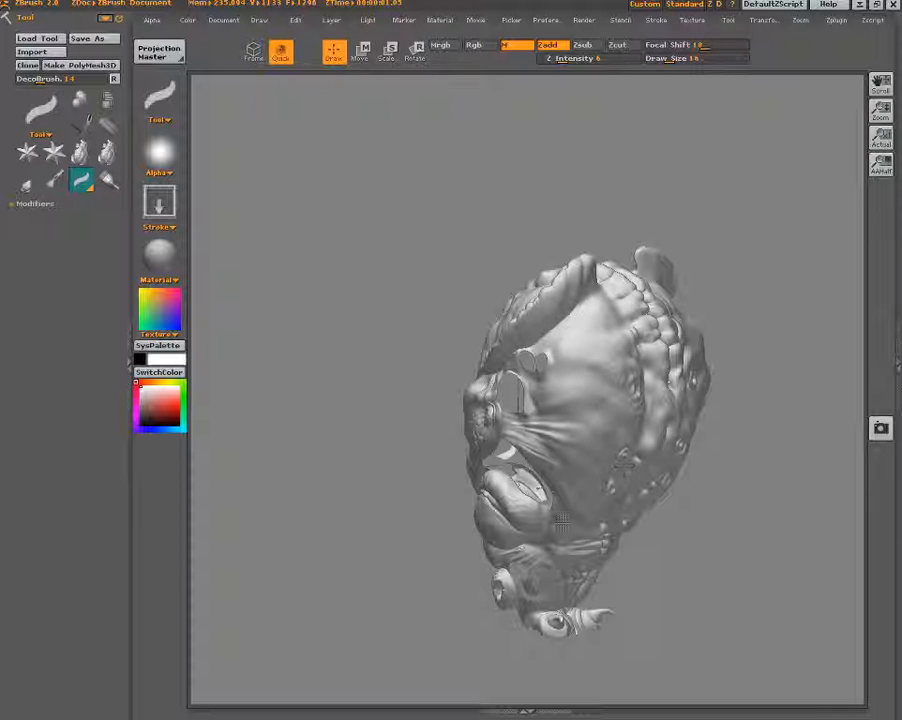
mouse_move(513, 501)
left_mouse_down()
mouse_move(536, 484)
mouse_move(505, 478)
mouse_move(526, 497)
mouse_move(557, 503)
mouse_move(560, 516)
left_mouse_up()
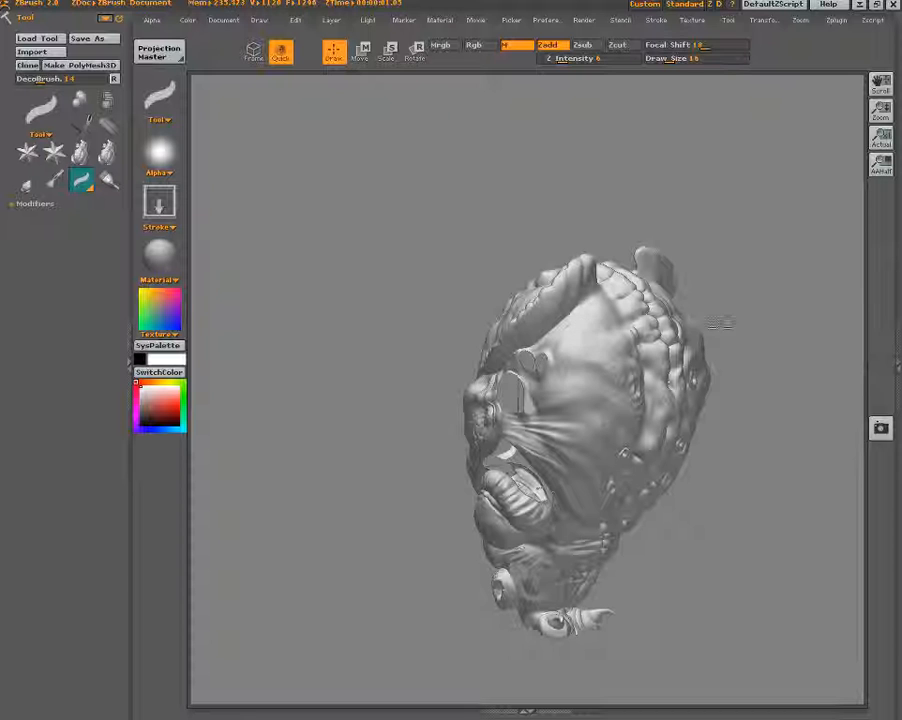
Undo the last stroke, set Z Intensity to 2, and paint softer folds across the upper side of the head before picking it up.
mouse_move(576, 357)
left_mouse_down()
mouse_move(573, 376)
mouse_move(577, 345)
mouse_move(568, 369)
mouse_move(536, 386)
left_mouse_up()
key("ctrl+z")
left_click(553, 59)
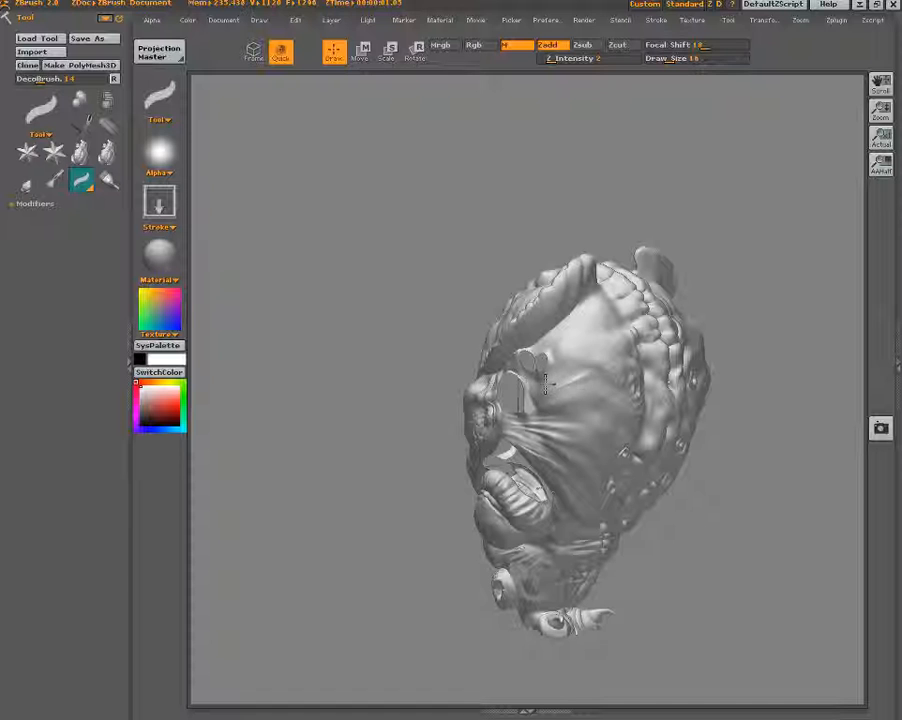
mouse_move(591, 383)
left_mouse_down()
mouse_move(574, 388)
mouse_move(576, 360)
left_mouse_up()
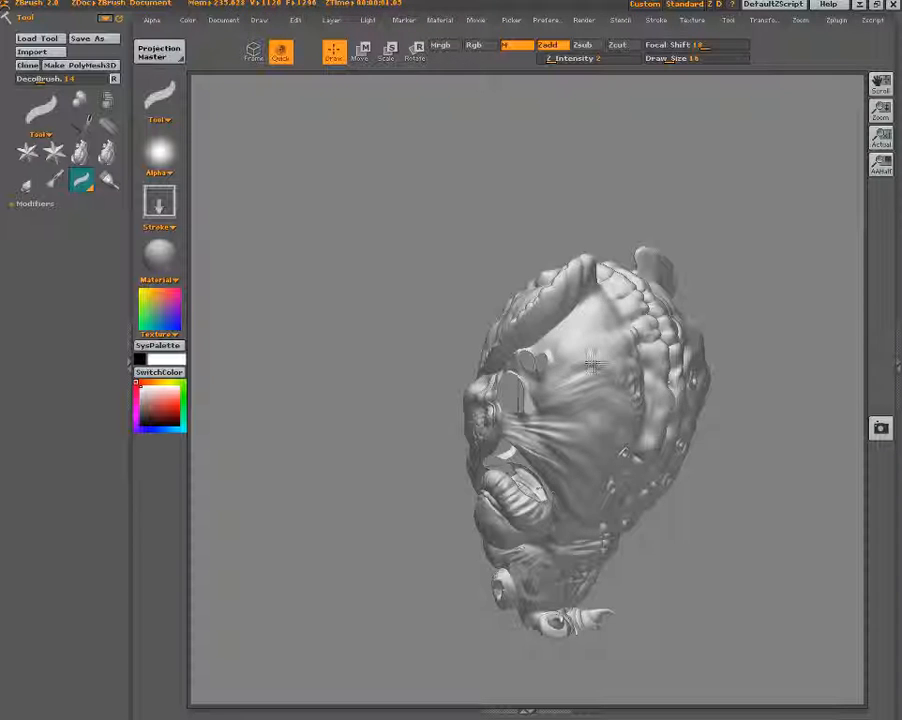
mouse_move(624, 291)
left_mouse_down()
mouse_move(600, 346)
mouse_move(596, 312)
mouse_move(596, 350)
mouse_move(622, 292)
mouse_move(586, 354)
mouse_move(607, 319)
mouse_move(594, 346)
mouse_move(604, 302)
mouse_move(596, 336)
mouse_move(602, 314)
mouse_move(620, 302)
left_mouse_up()
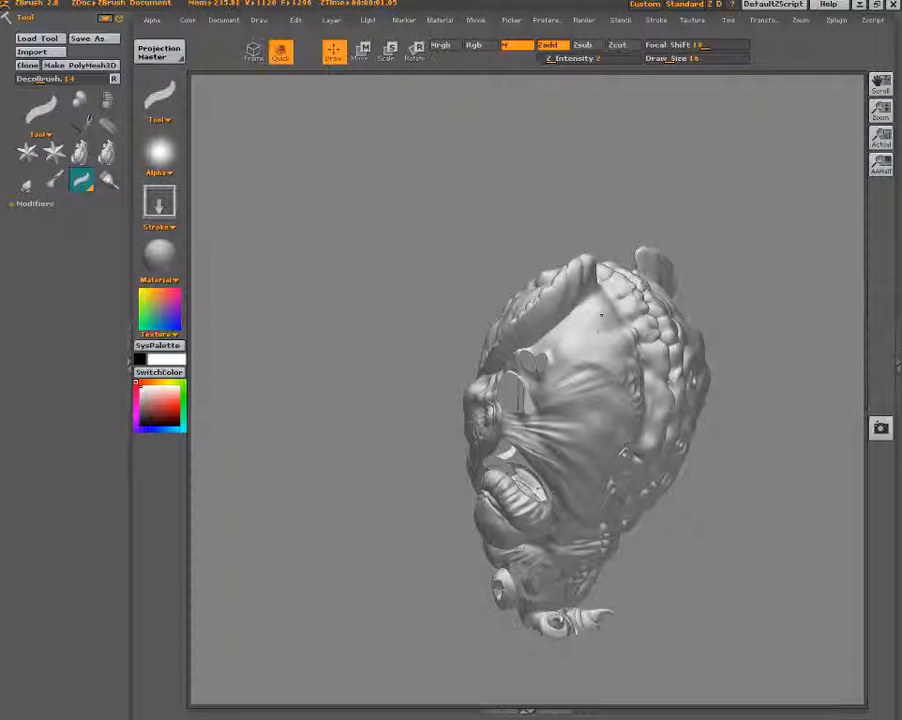
left_click_drag(594, 432, 620, 304)
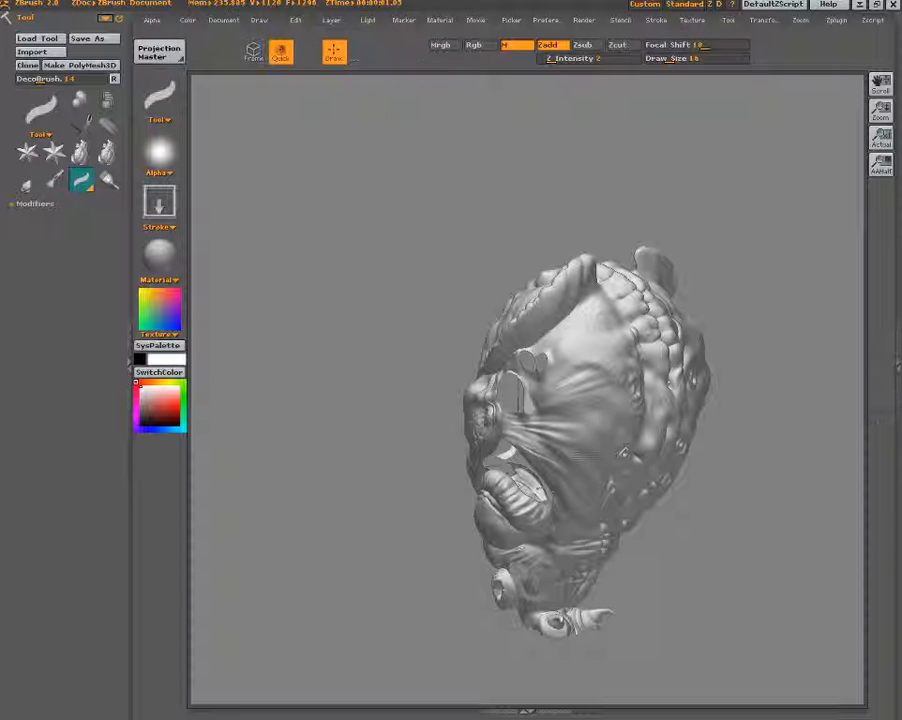
mouse_move(571, 393)
left_mouse_down()
mouse_move(580, 350)
mouse_move(631, 406)
left_mouse_up()
key("g")
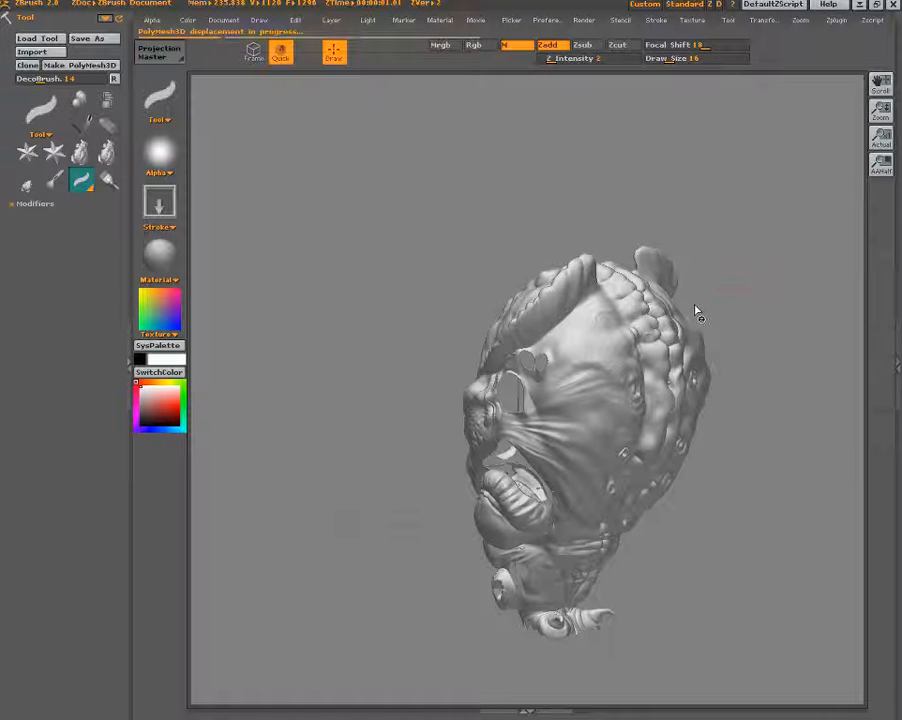
Turn the head further toward its front, drop it into Projection Master, and choose the Directional Brush with the wrinkled skin alpha.
left_click_drag(740, 335, 435, 453)
left_click_drag(733, 305, 670, 300)
left_click(159, 51)
left_click(318, 362)
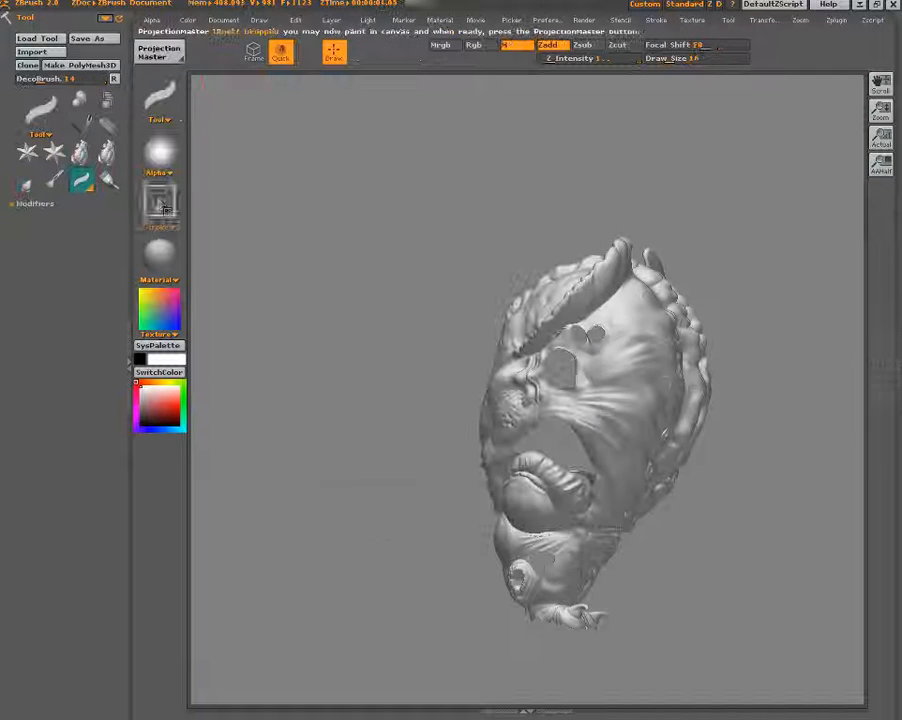
left_click(160, 97)
left_click(505, 117)
left_click(165, 206)
left_click(166, 160)
left_click(242, 292)
Carve wrinkles with Zsub at Z Intensity 27 along the rear edge of the lower side opening, and pick the head up.
left_click_drag(604, 428, 580, 504)
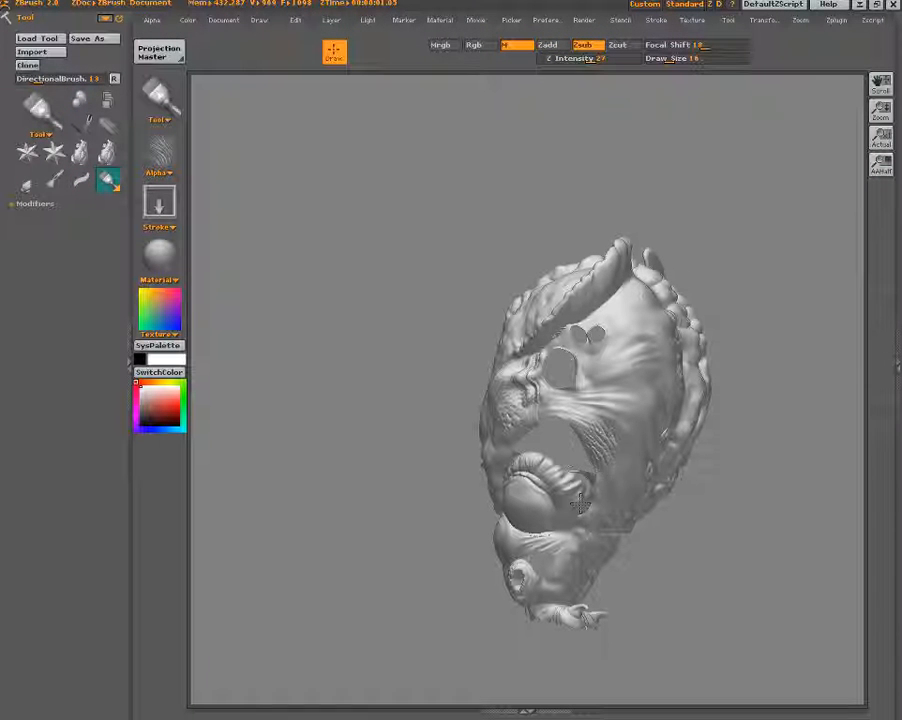
key("ctrl+z")
left_click_drag(600, 428, 591, 503)
left_click_drag(598, 424, 570, 498)
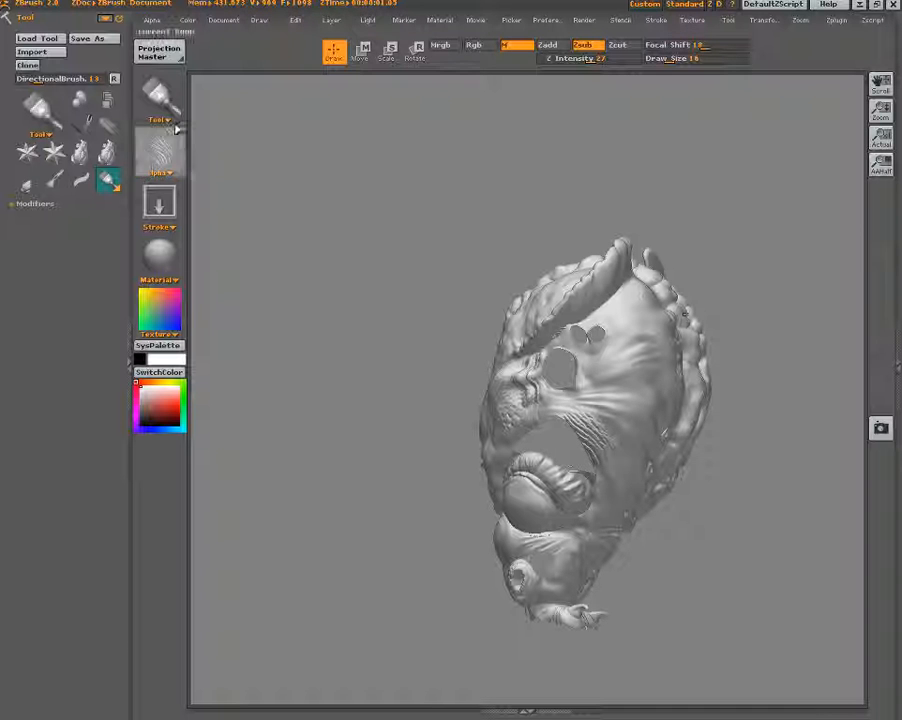
left_click(158, 52)
left_click(420, 508)
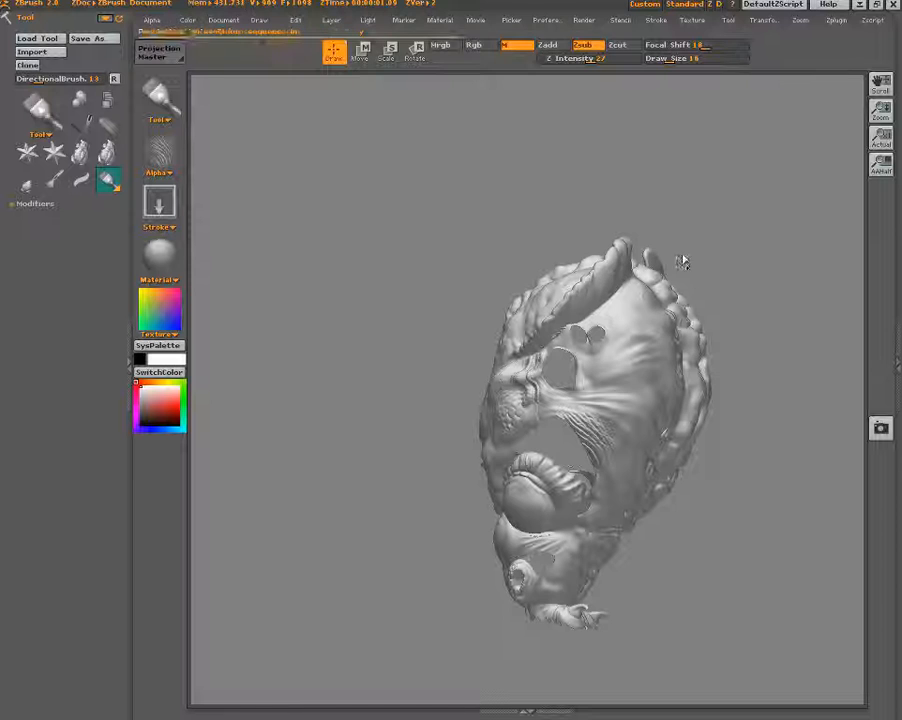
Set Z Intensity to 9 and Focal Shift to 50, and soften the carved wrinkles around the lower side opening.
left_click_drag(711, 262, 660, 300)
mouse_move(484, 271)
left_mouse_down("alt")
mouse_move(459, 208)
mouse_move(382, 382)
left_mouse_up("alt")
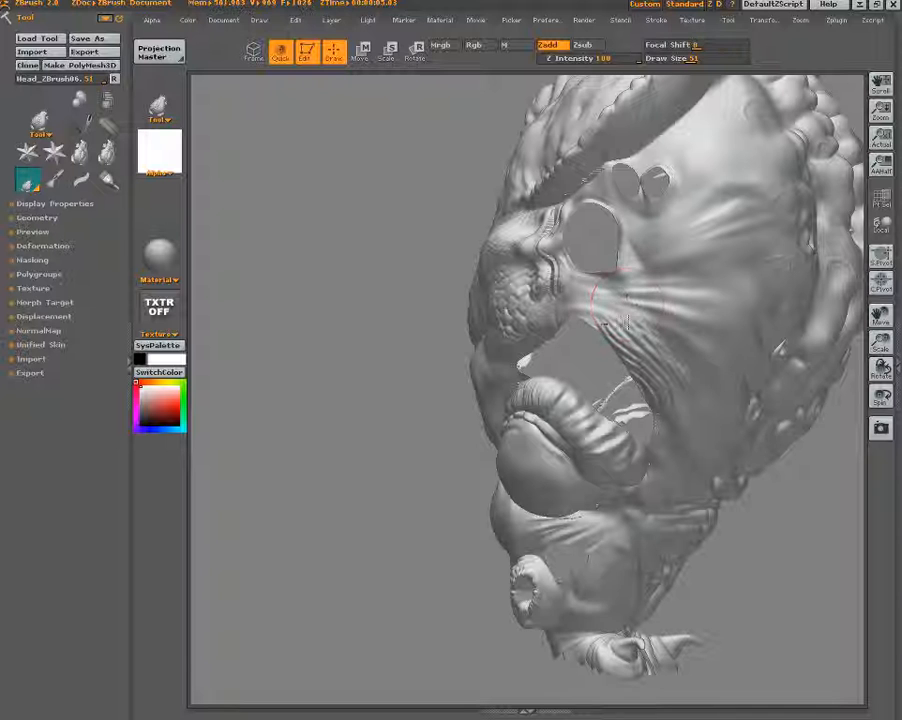
mouse_move(378, 252)
left_mouse_down()
mouse_move(397, 378)
mouse_move(382, 408)
mouse_move(398, 335)
left_mouse_up()
left_click(780, 106)
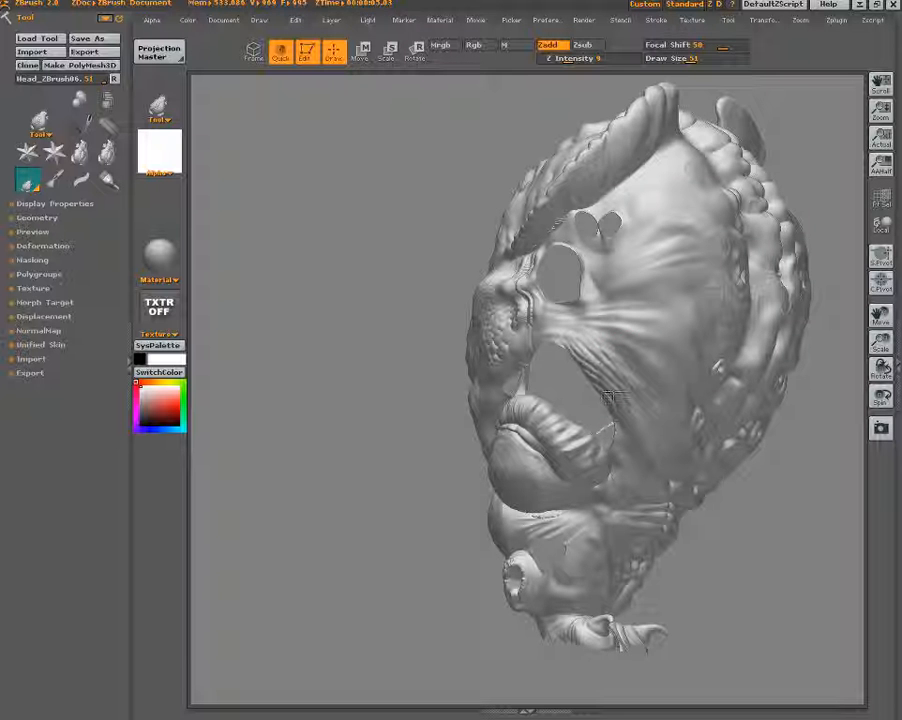
mouse_move(809, 513)
left_mouse_down()
mouse_move(680, 523)
mouse_move(456, 387)
left_mouse_up()
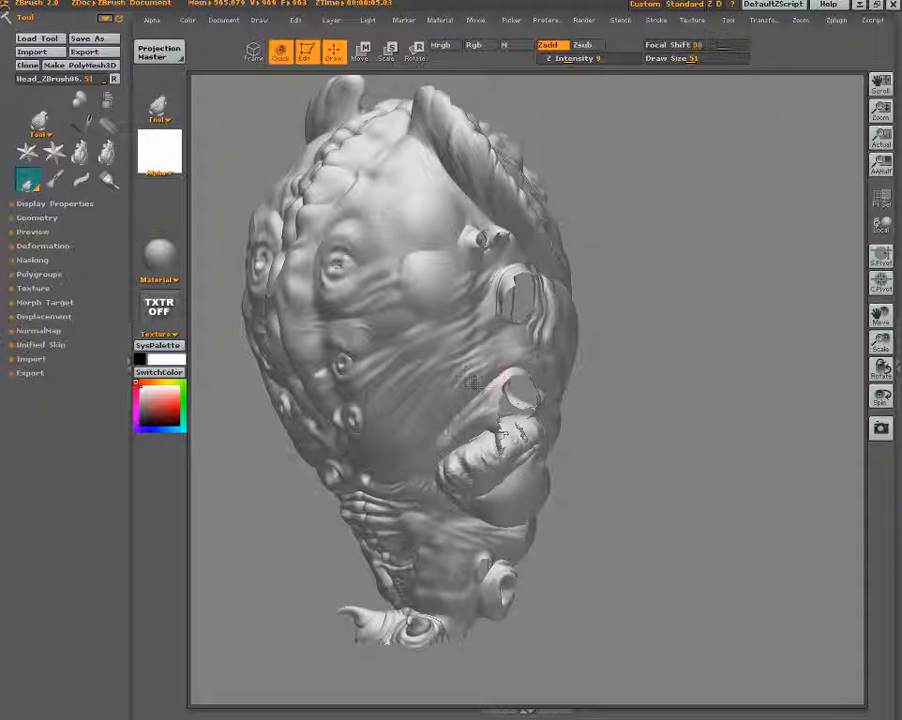
mouse_move(755, 292)
left_mouse_down()
mouse_move(716, 305)
mouse_move(650, 356)
mouse_move(698, 372)
mouse_move(771, 307)
mouse_move(790, 320)
mouse_move(697, 421)
left_mouse_up()
left_click_drag(560, 424, 604, 416)
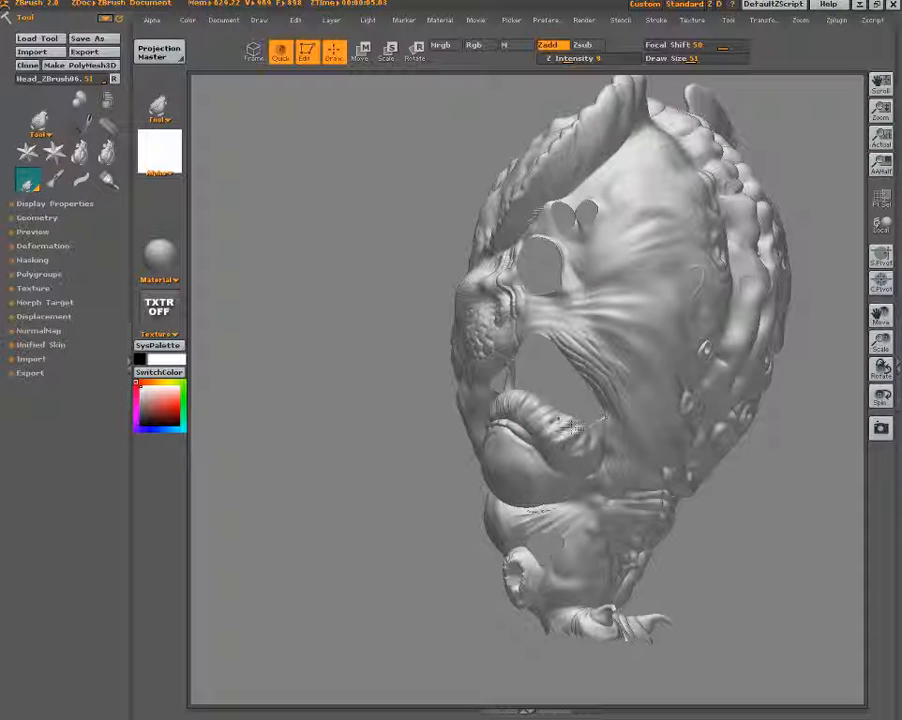
Turn the head to the side with the rows of small eyes and drop it into Projection Master.
left_click_drag(808, 532, 690, 528)
left_click_drag(722, 412, 803, 397)
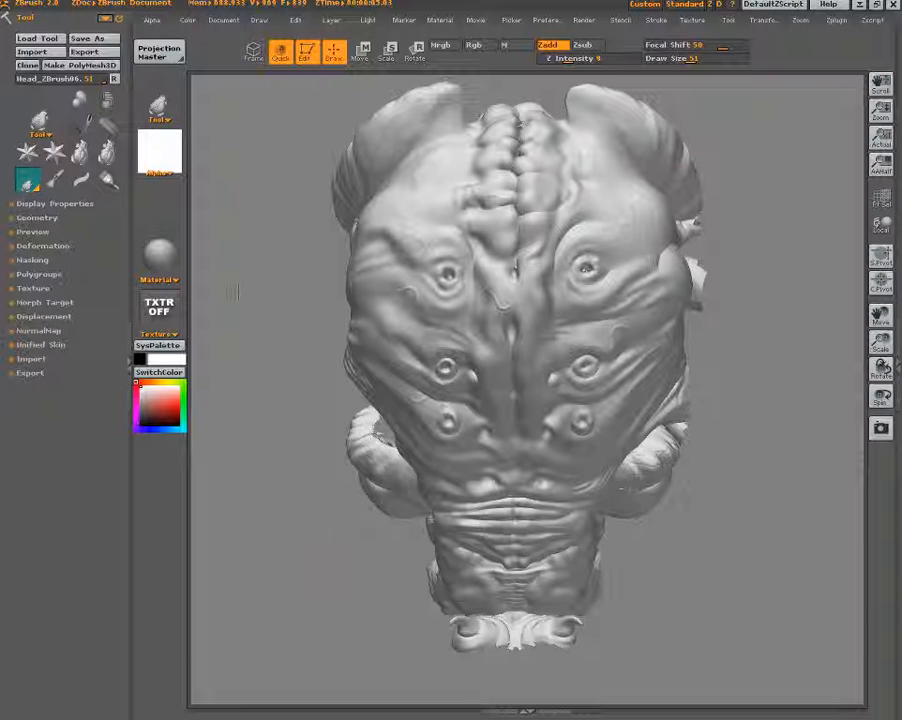
left_click(159, 52)
left_click(412, 505)
Preview the Leathery_Skin images in the _Samples folder and import one as the brush alpha.
left_click(168, 160)
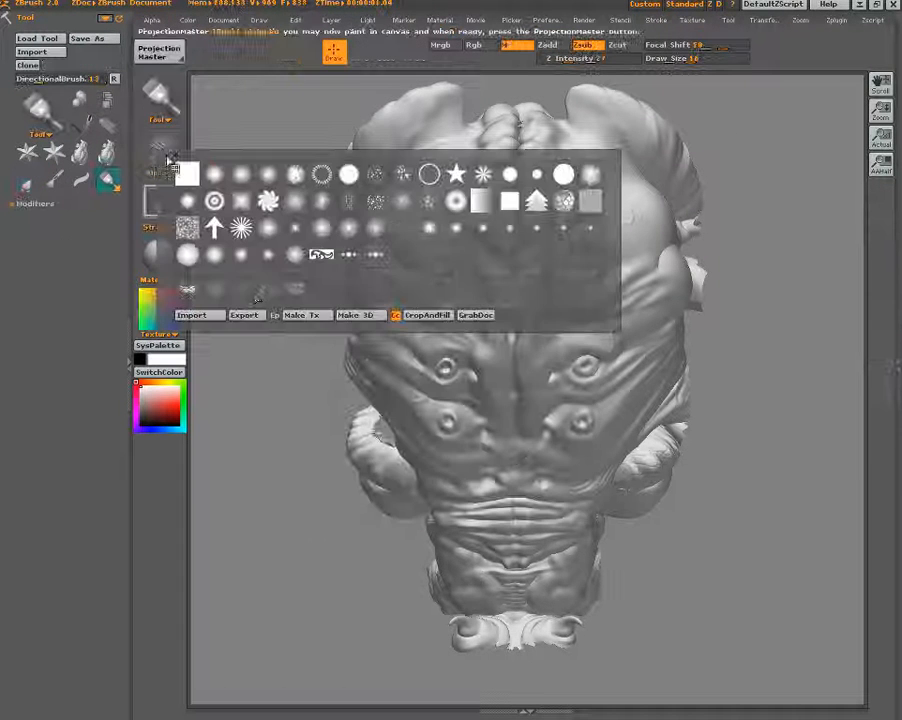
left_click(194, 314)
left_click(172, 117)
left_click(286, 129)
left_click(200, 94)
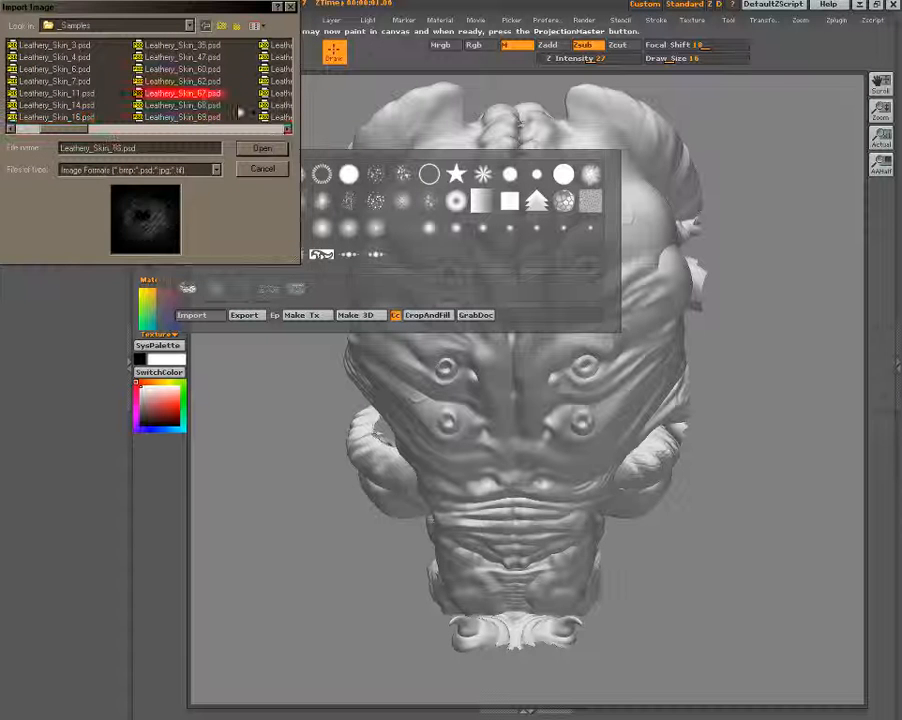
scroll(240, 112, "down", 5)
left_click(162, 79)
left_click(160, 69)
left_click(159, 57)
left_click(158, 45)
left_click(259, 148)
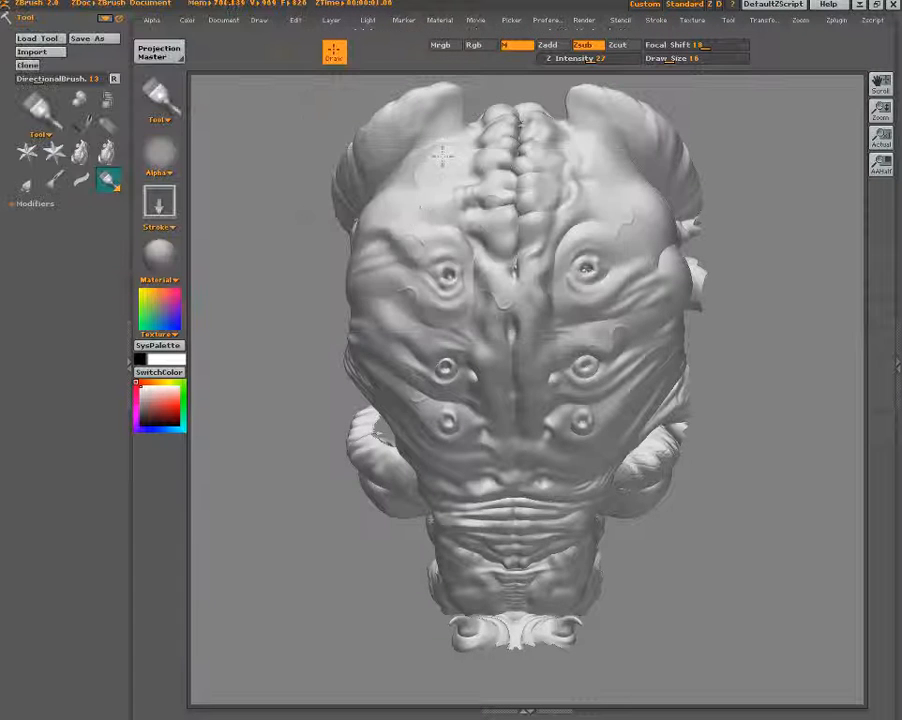
Test the leathery alpha around the upper eye, switch to Zadd with Z Intensity 14, and paint texture down past the eyes.
mouse_move(554, 289)
left_mouse_down()
mouse_move(561, 246)
mouse_move(590, 240)
left_mouse_up()
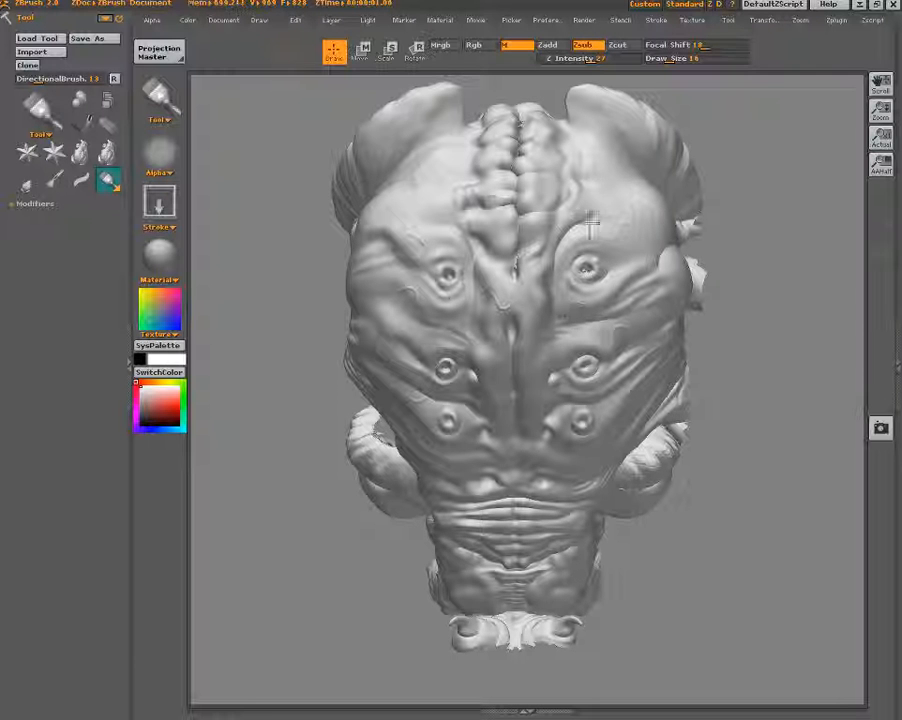
left_click(552, 47)
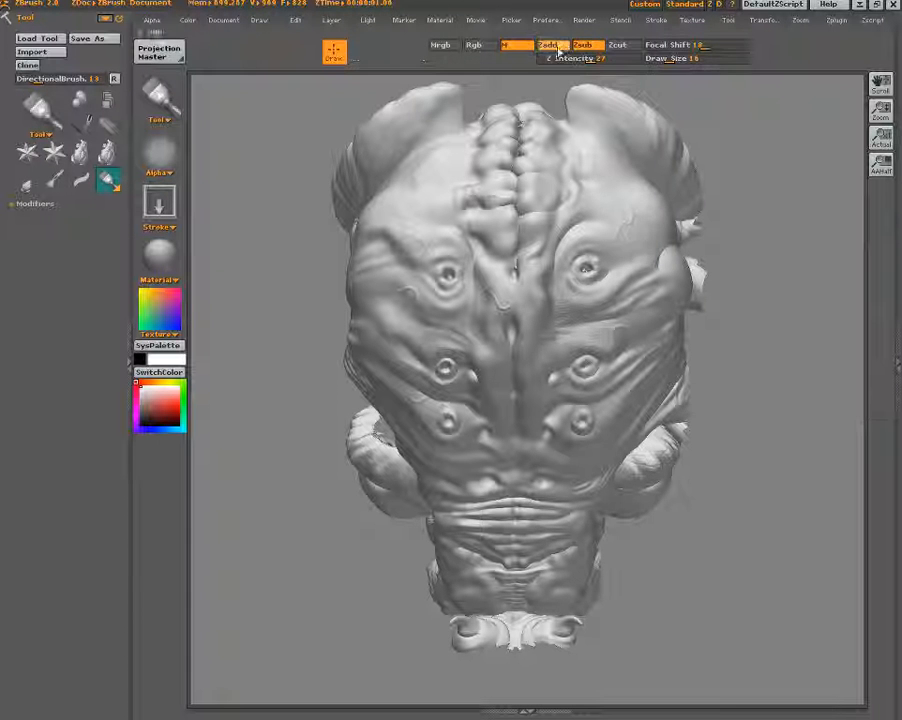
left_click_drag(588, 59, 575, 59)
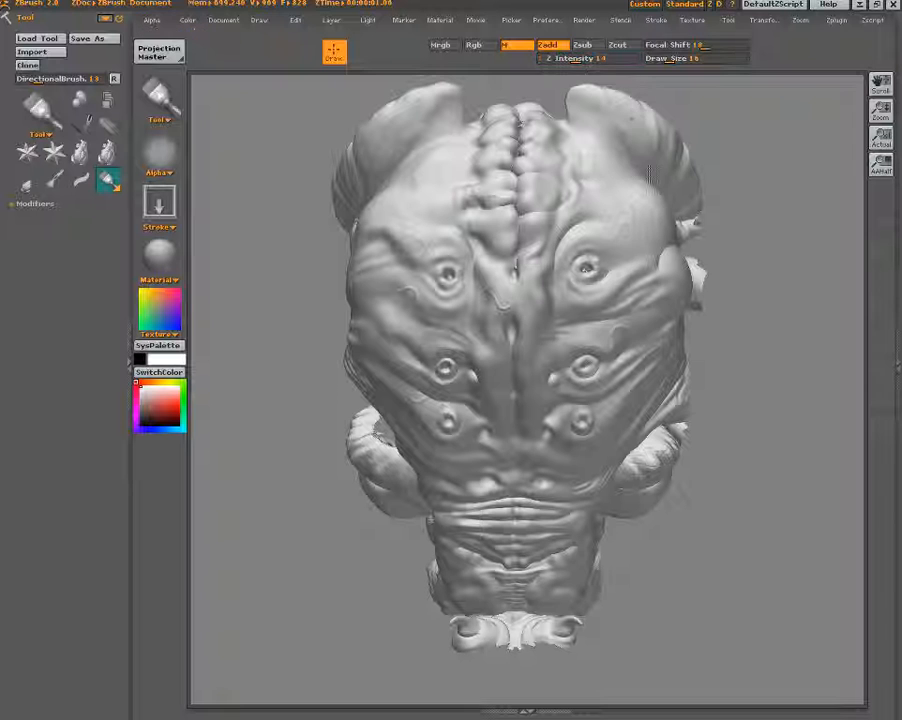
left_click_drag(635, 172, 593, 354)
Set Z Intensity to 21 and Focal Shift to 1, paint leathery texture around the rows of eyes, and pick the head up.
left_click_drag(575, 59, 586, 58)
left_click_drag(705, 45, 696, 44)
left_click_drag(616, 276, 656, 337)
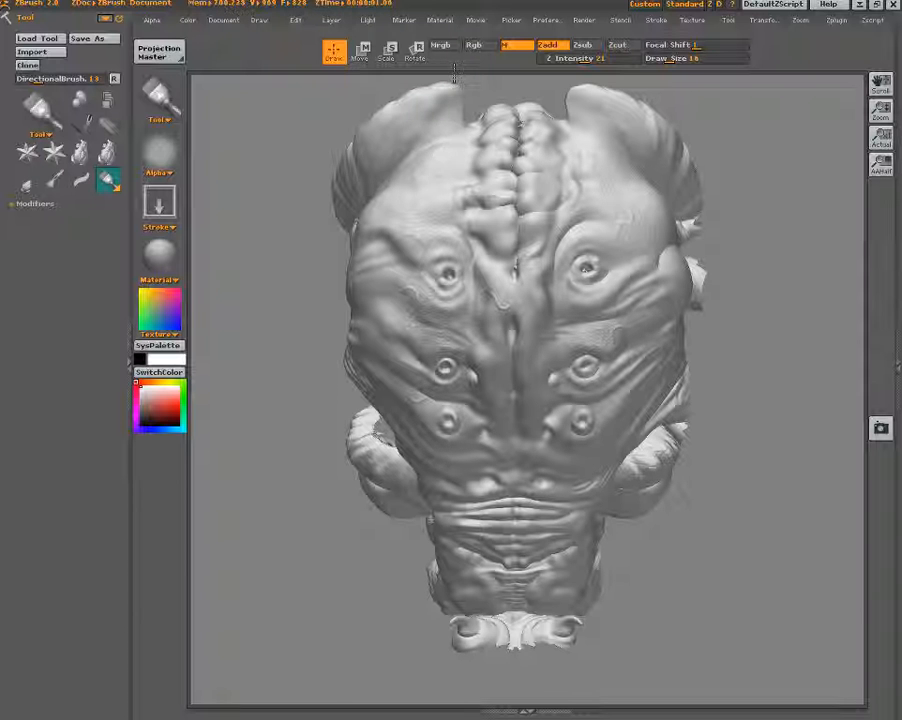
mouse_move(590, 450)
left_mouse_down()
mouse_move(606, 420)
mouse_move(573, 368)
mouse_move(561, 381)
left_mouse_up()
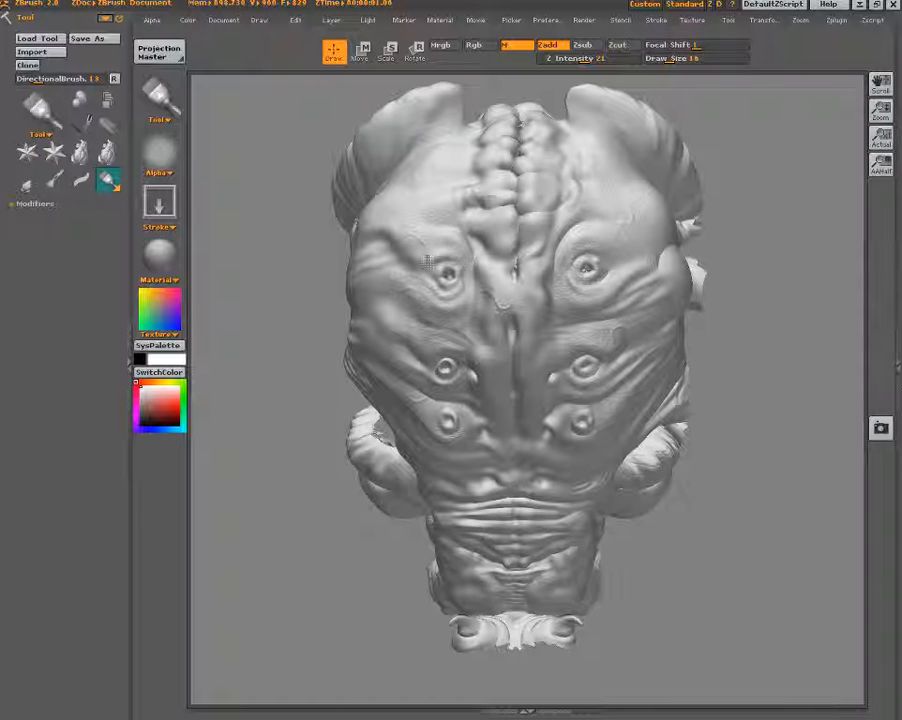
key("g")
left_click(362, 506)
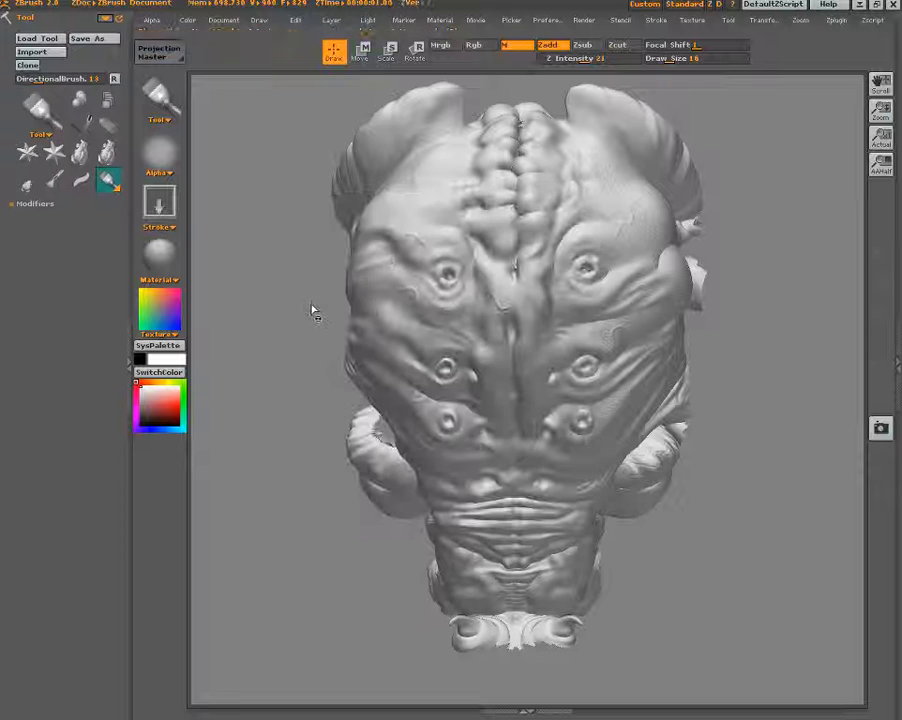
Turn the head to its face and add leathery texture to the central panel and surrounding skin in Projection Master.
left_click_drag(308, 342, 460, 330)
left_click(165, 54)
left_click(262, 355)
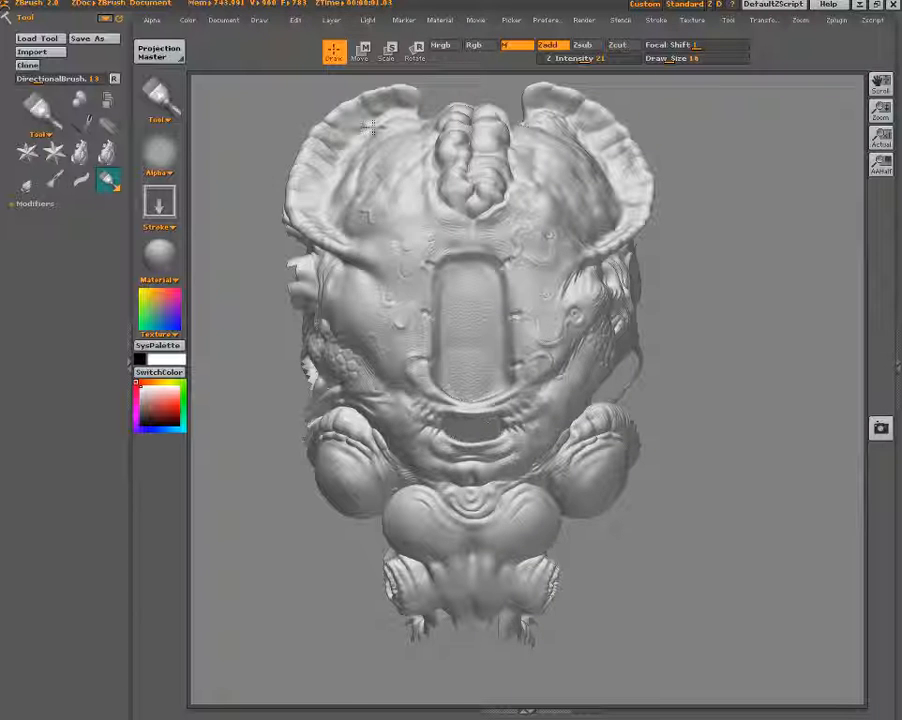
left_click(157, 58)
left_click(419, 505)
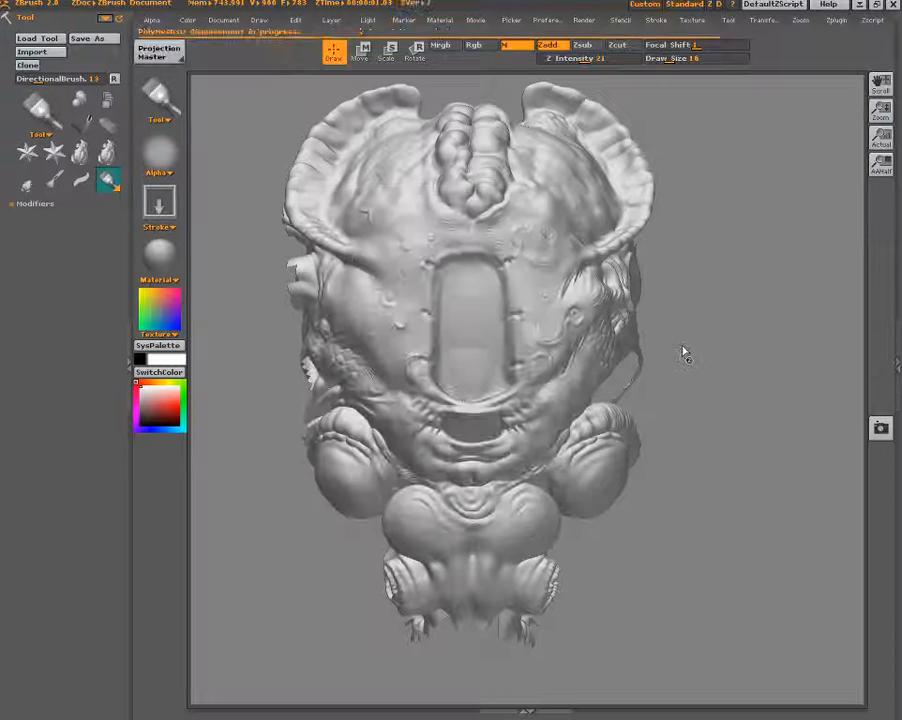
Turn the head sideways and paint leathery texture over its side, between the openings and beside the small lower opening in Projection Master.
left_click_drag(727, 291, 594, 292)
key("g")
left_click(362, 505)
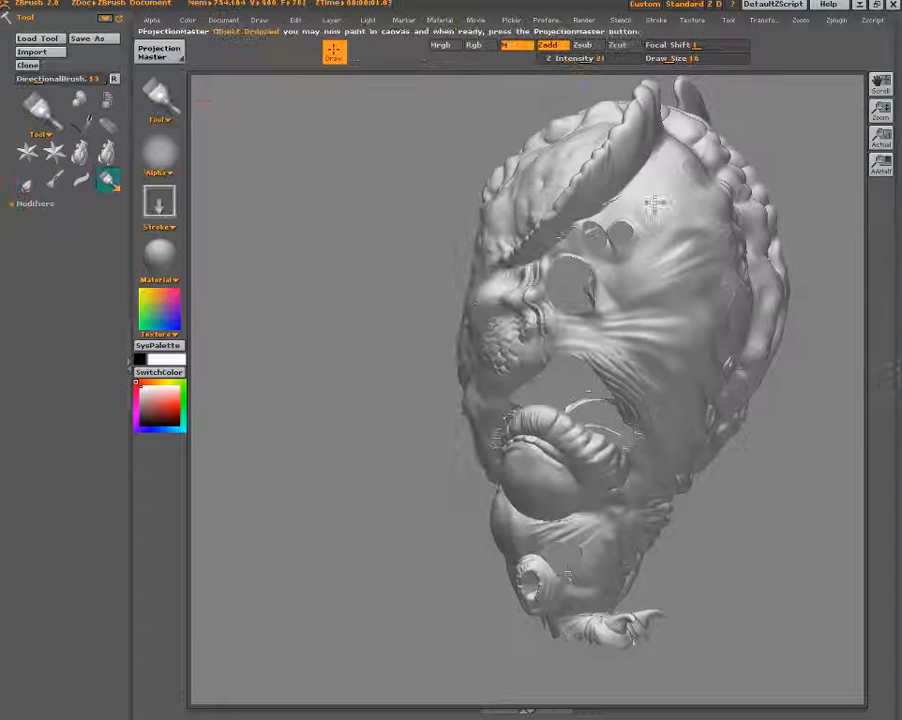
mouse_move(666, 228)
left_mouse_down()
mouse_move(674, 204)
mouse_move(685, 220)
mouse_move(668, 254)
mouse_move(622, 234)
mouse_move(694, 195)
mouse_move(686, 208)
left_mouse_up()
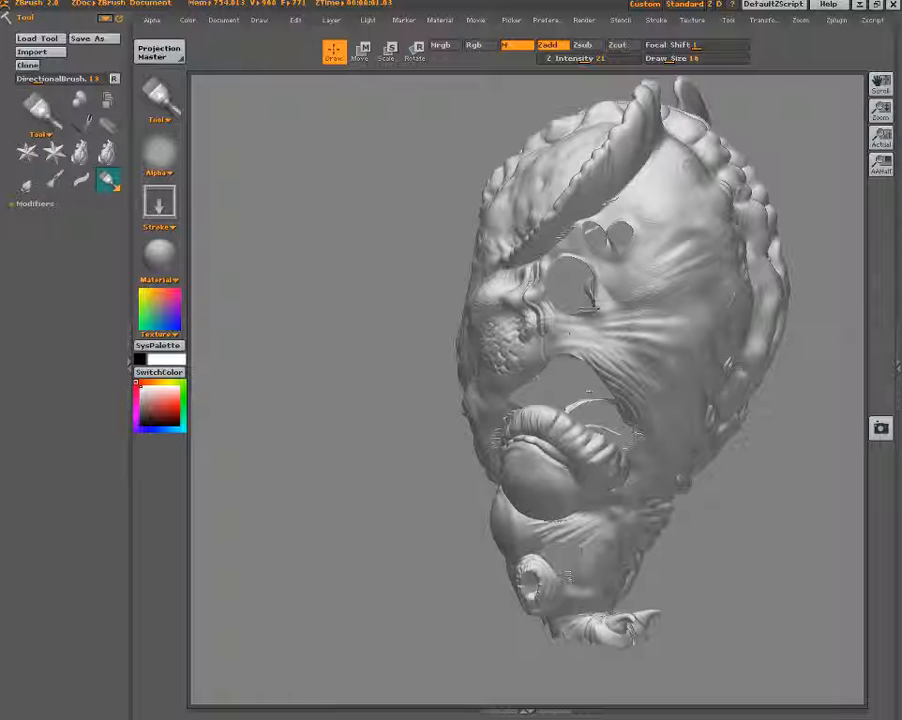
left_click_drag(578, 334, 571, 354)
left_click_drag(566, 543, 575, 557)
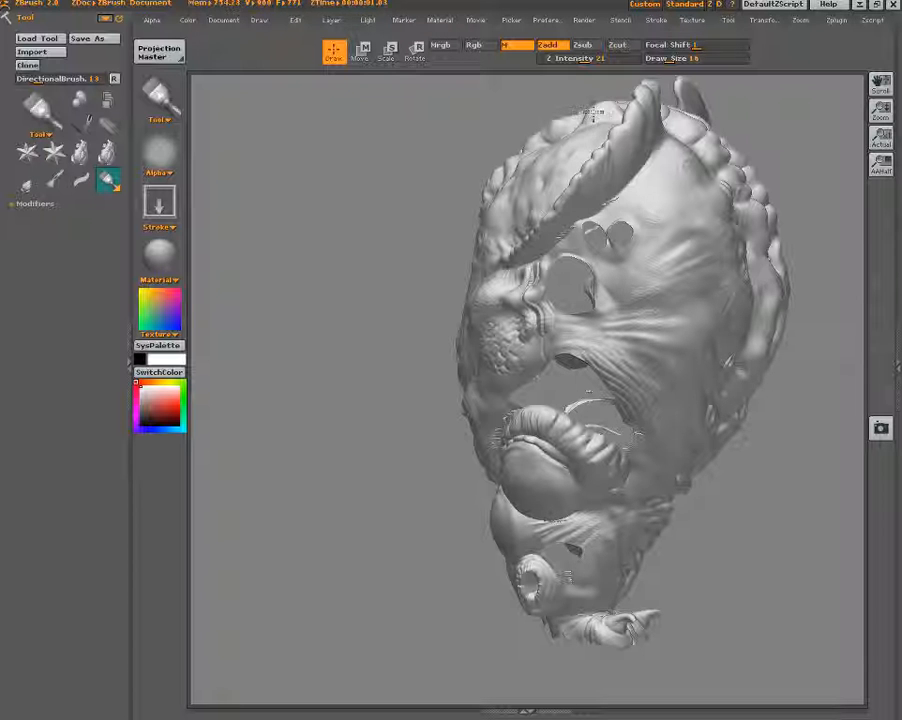
left_click(161, 52)
left_click(378, 508)
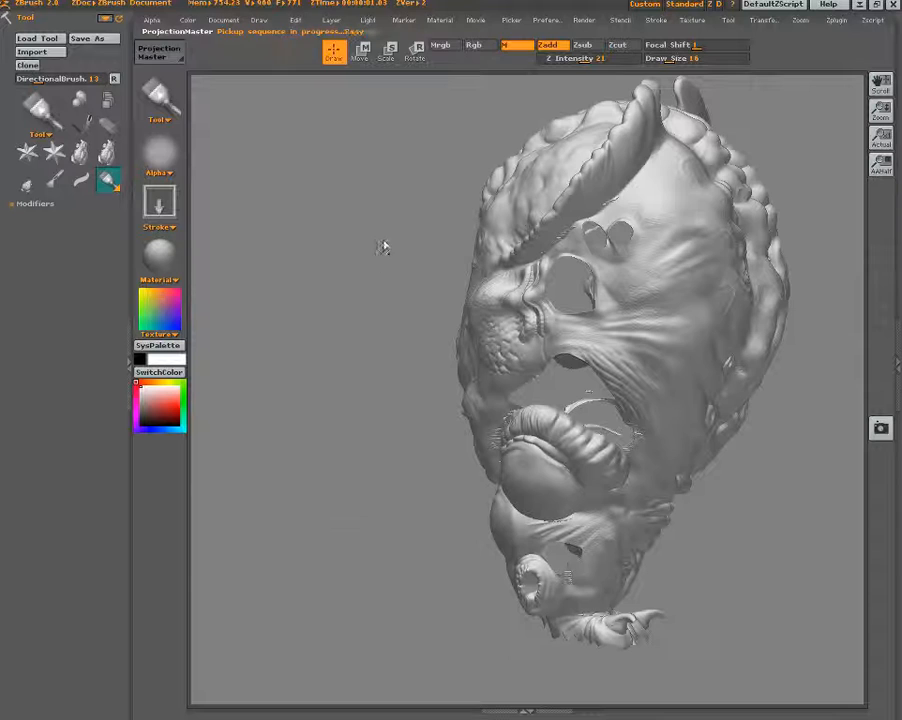
Turn the head to its opposite side and apply leathery texture over the cheek lobes and stretched folds in Projection Master.
left_click_drag(810, 185, 640, 173)
left_click_drag(799, 200, 678, 200)
left_click(160, 52)
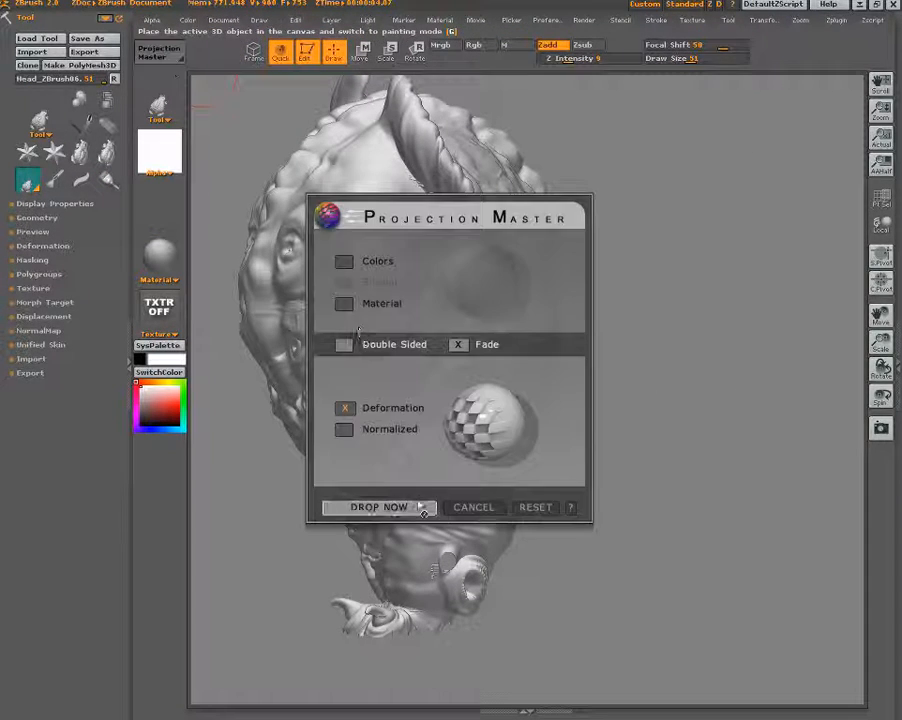
left_click(372, 504)
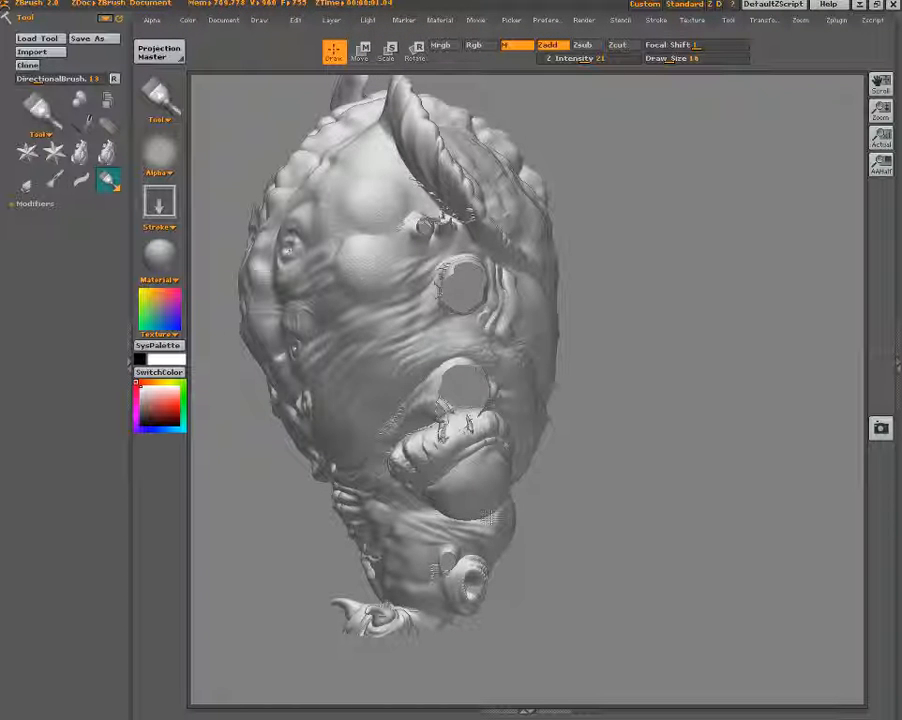
left_click(159, 52)
left_click(410, 502)
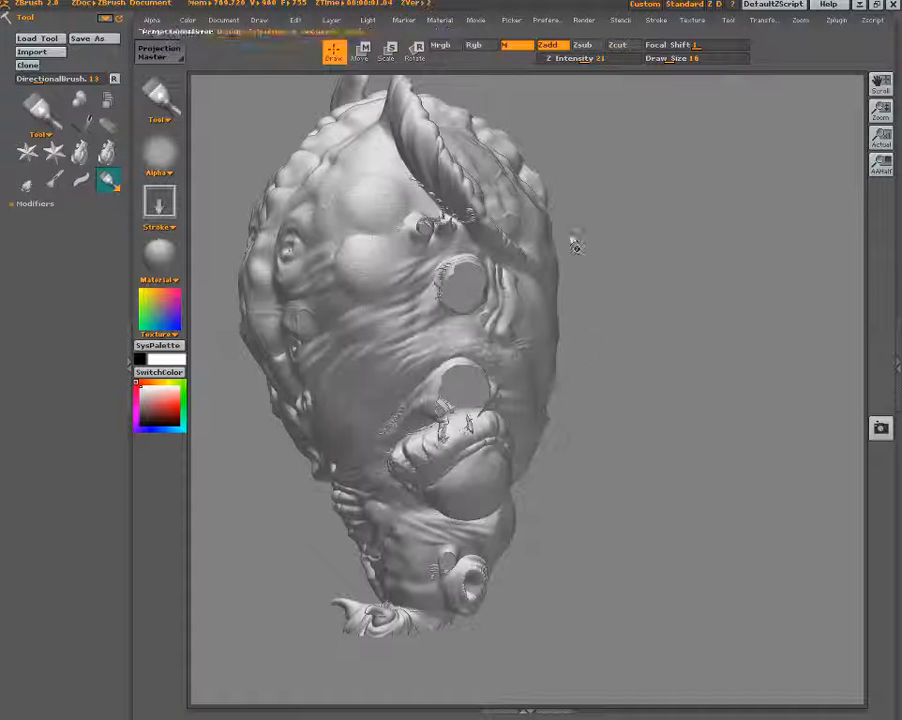
Set Focal Shift to 0, Draw Size to 26 and Z Intensity to 30, and smooth the jagged skin beside the lower side opening.
left_click_drag(600, 304, 657, 330)
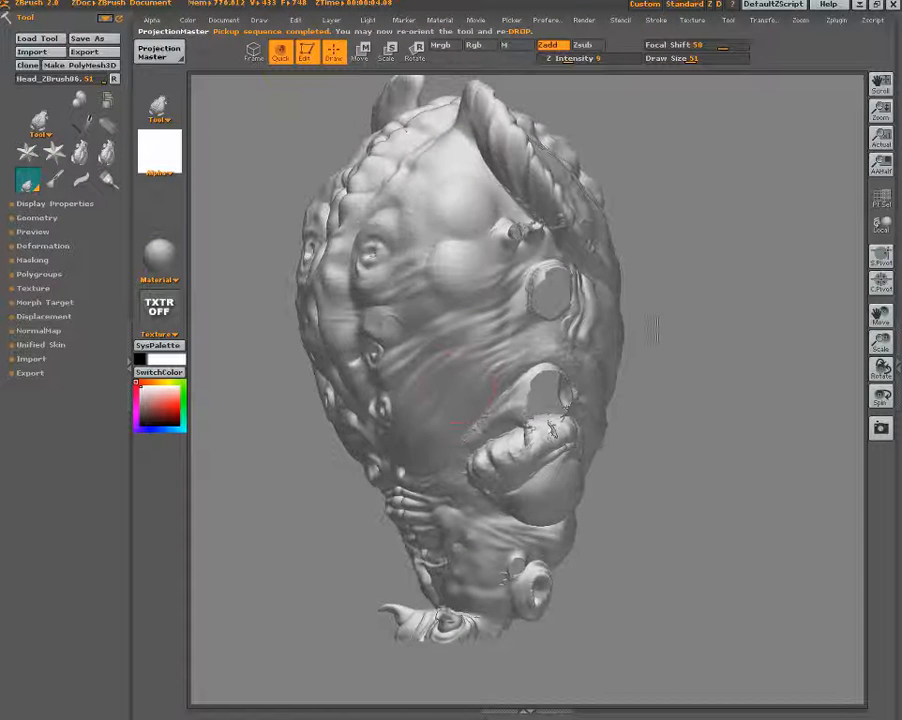
left_click(698, 45)
left_click_drag(690, 59, 678, 62)
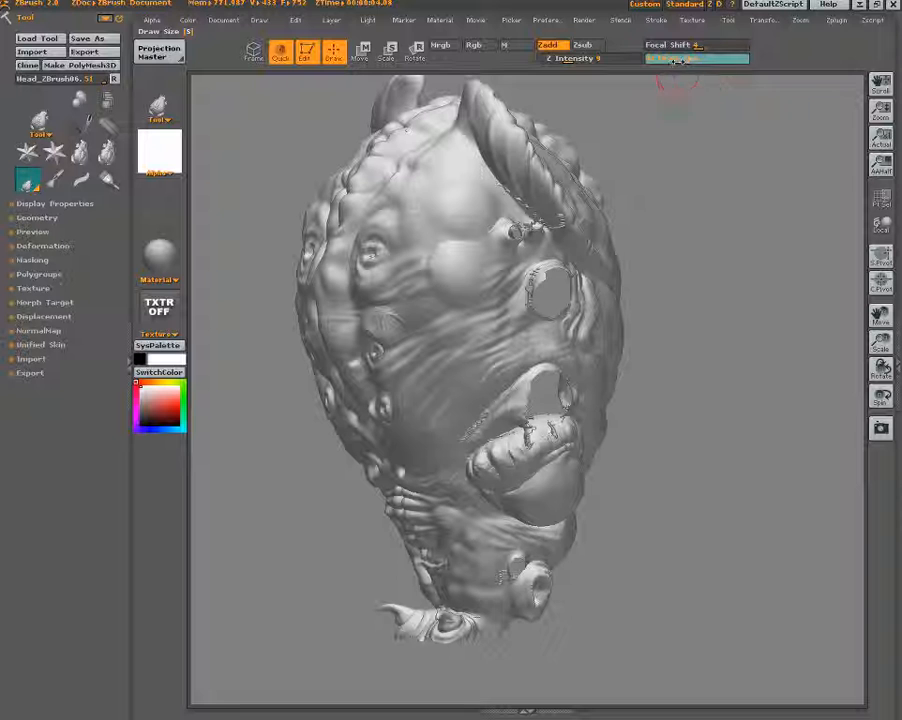
left_click(596, 59)
mouse_move(475, 428)
left_mouse_down()
mouse_move(495, 408)
mouse_move(522, 423)
left_mouse_up()
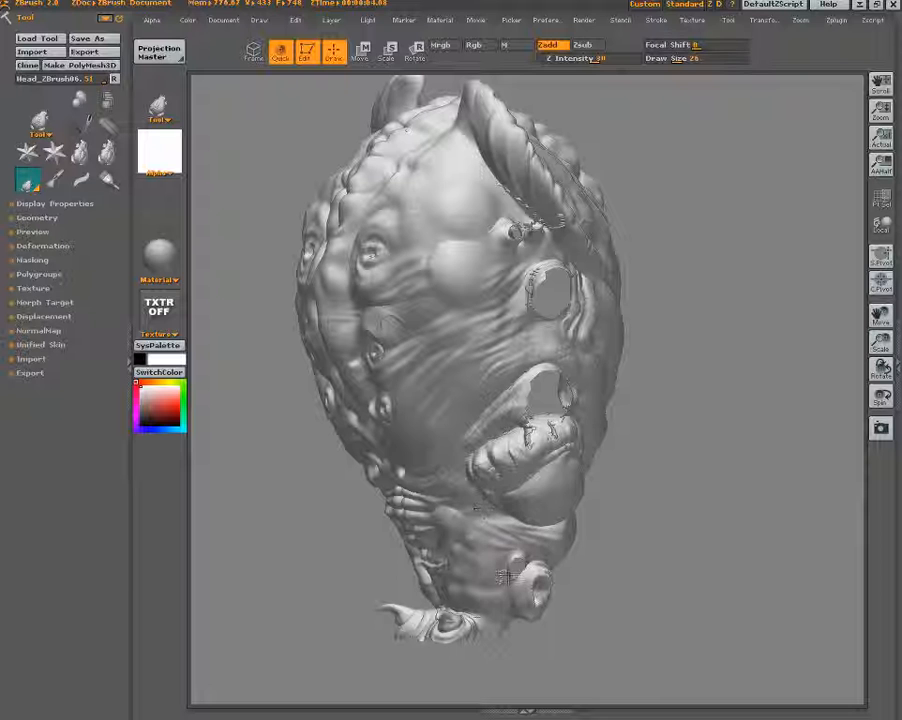
Smooth the skin beside the head's lower side opening and inspect the back, side and front of the head.
left_click_drag(494, 578, 510, 564)
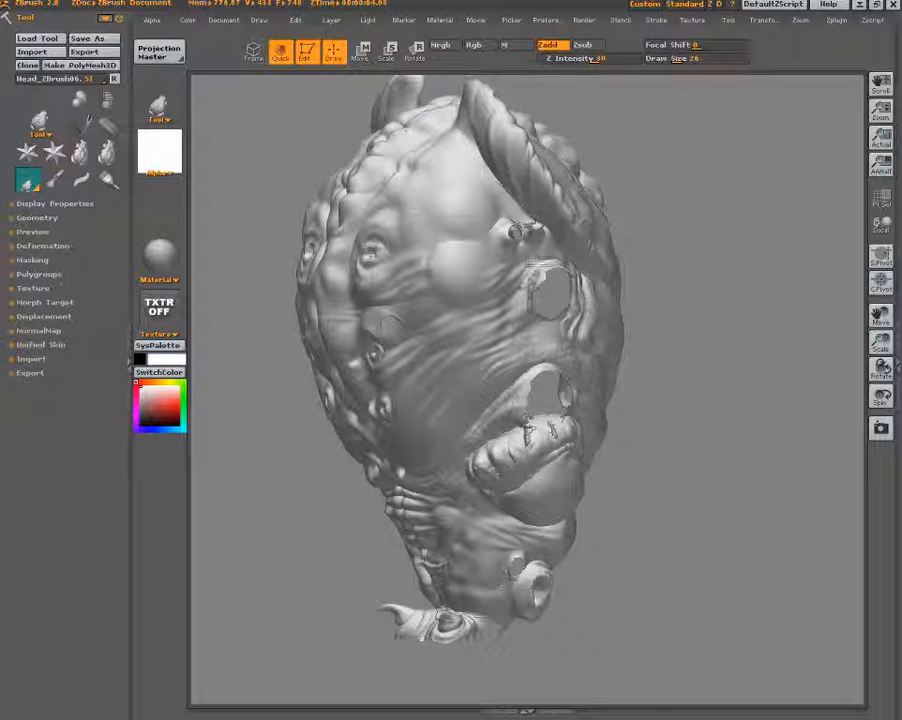
left_click_drag(650, 256, 738, 251)
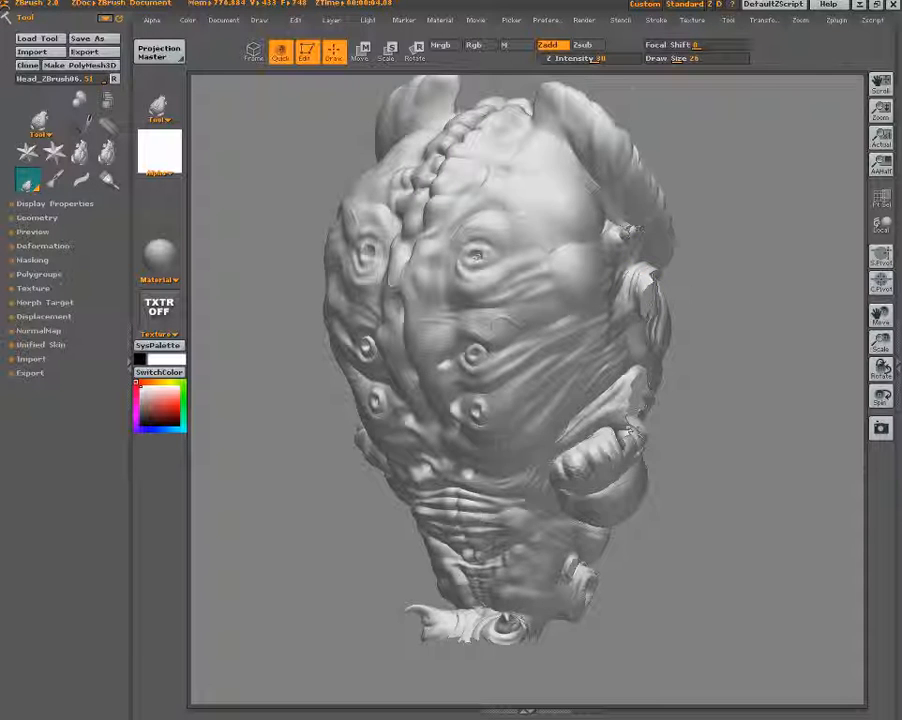
left_click_drag(476, 256, 556, 256)
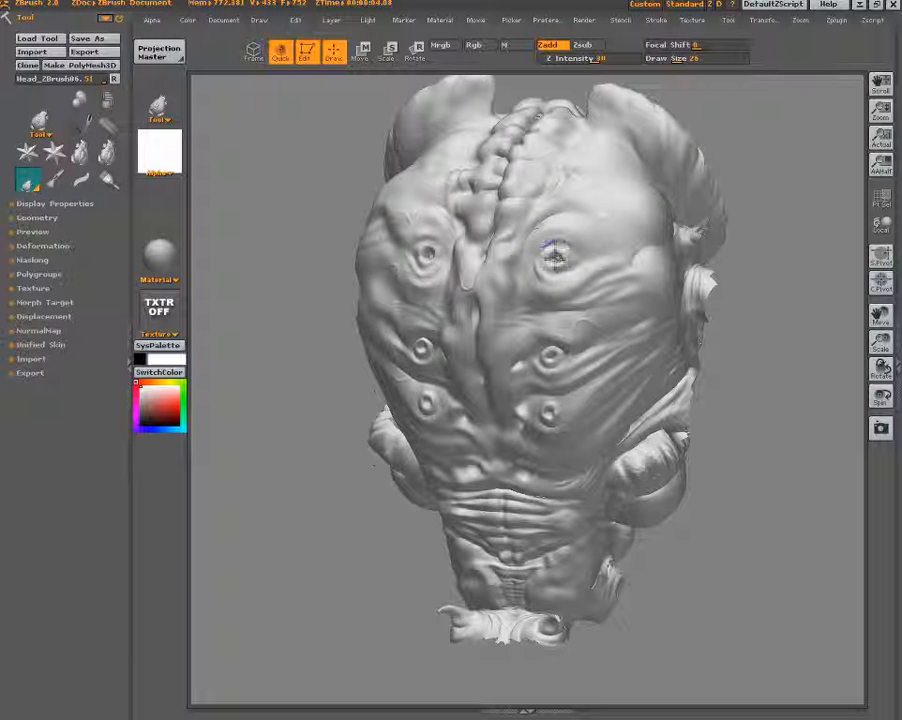
left_click_drag(322, 447, 616, 246)
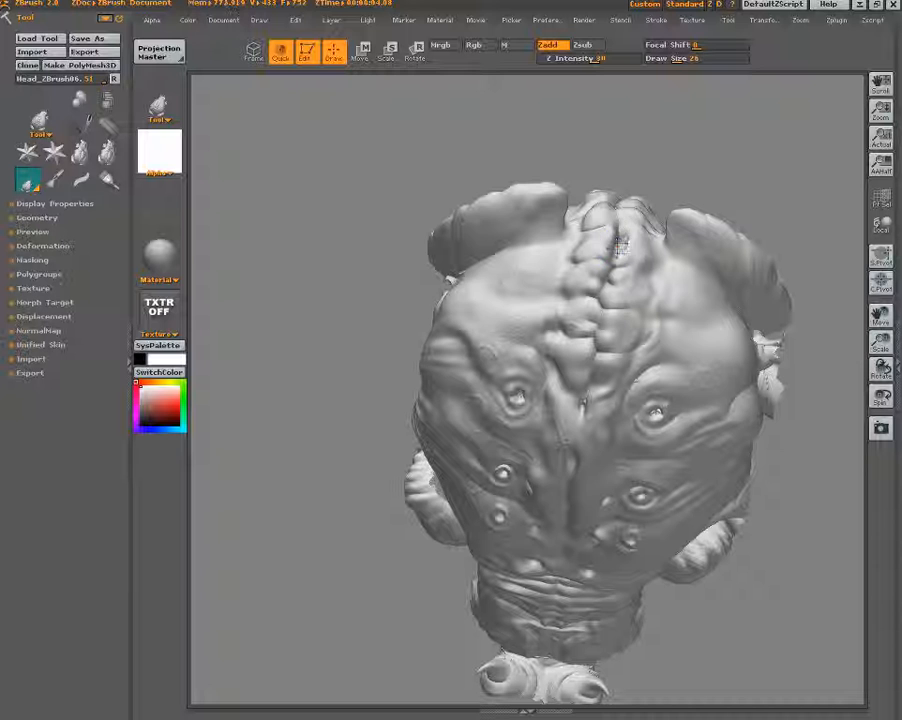
left_click_drag(410, 186, 419, 416)
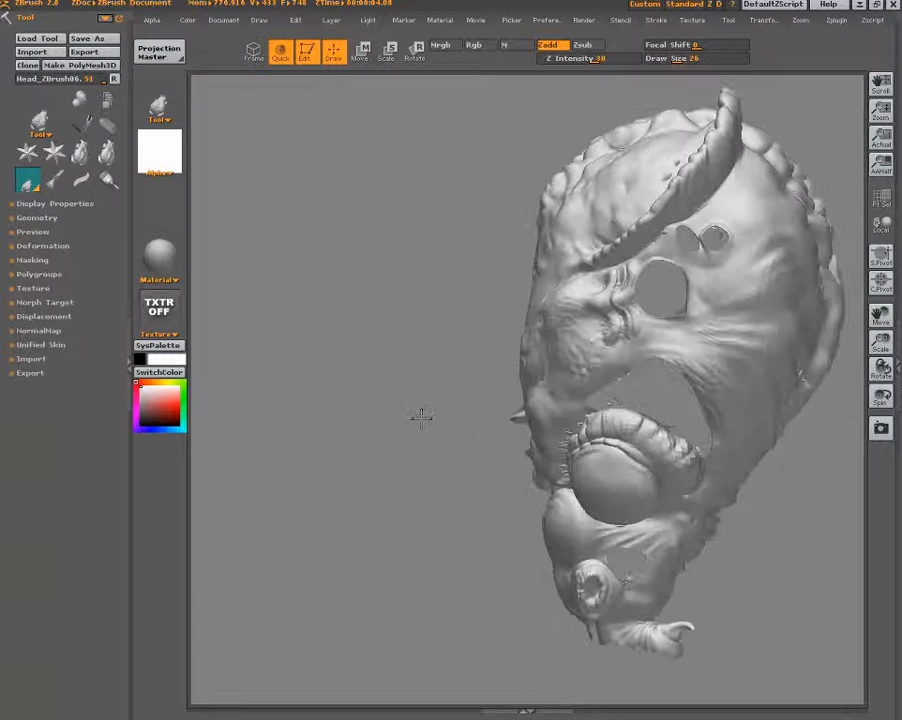
left_click_drag(438, 501, 596, 441)
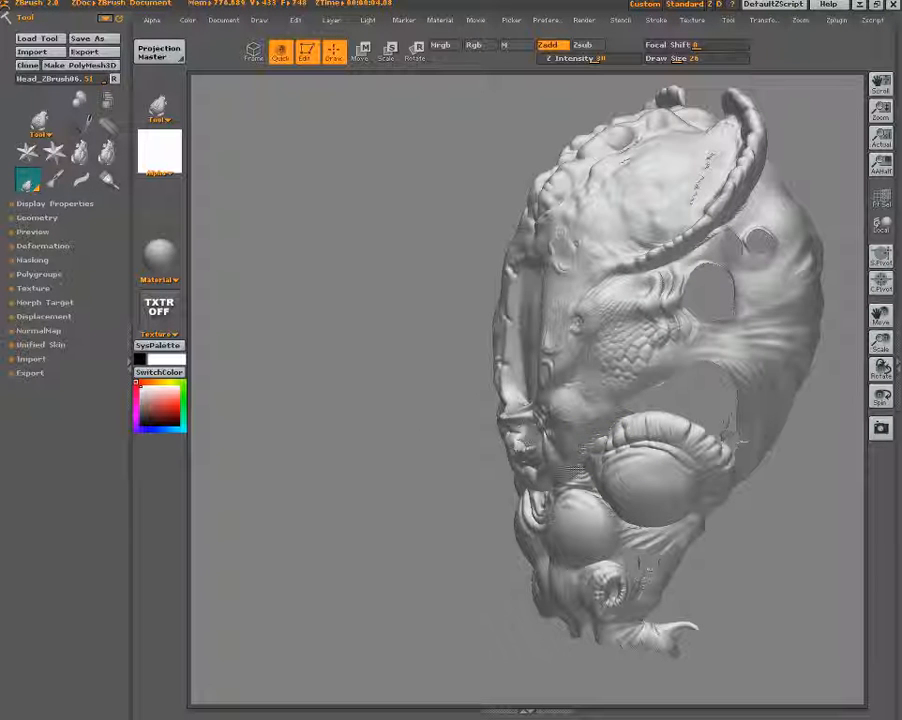
left_click_drag(452, 512, 413, 572)
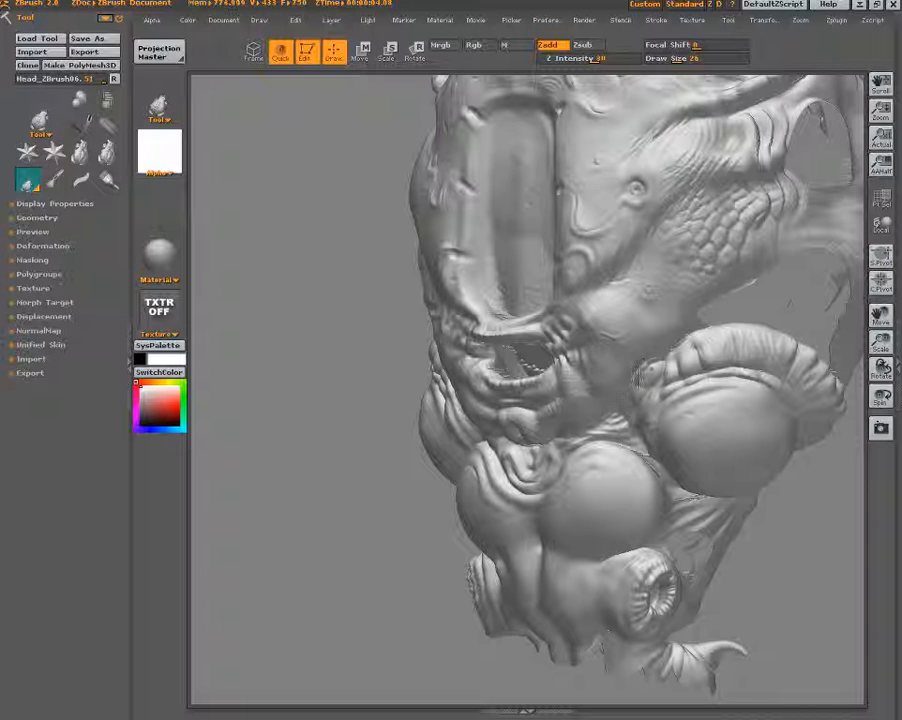
key("space")
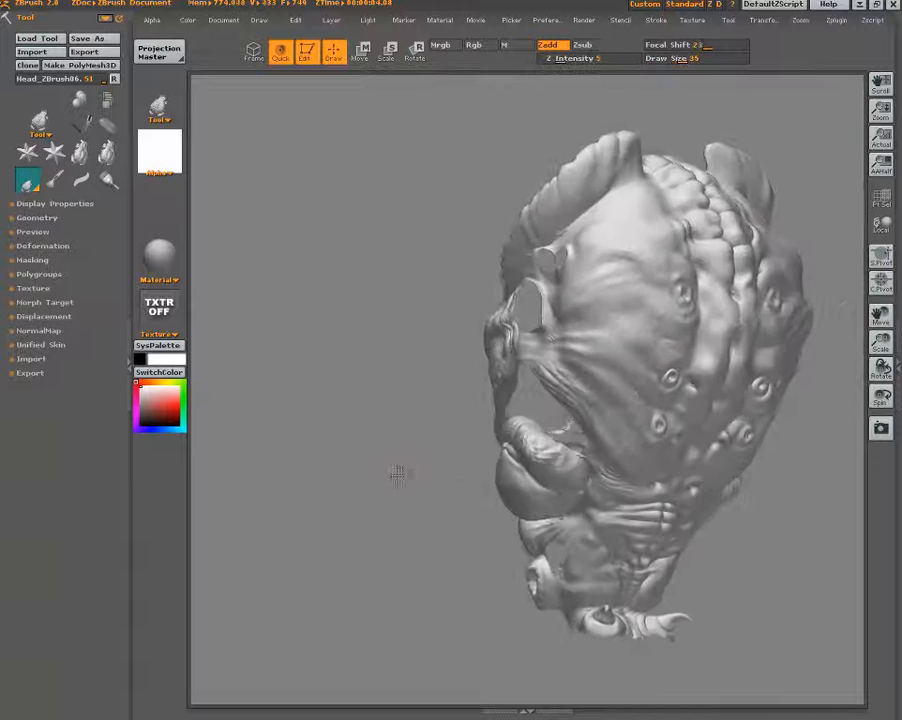
mouse_move(397, 474)
left_mouse_down()
mouse_move(370, 478)
mouse_move(474, 337)
mouse_move(480, 300)
left_mouse_up()
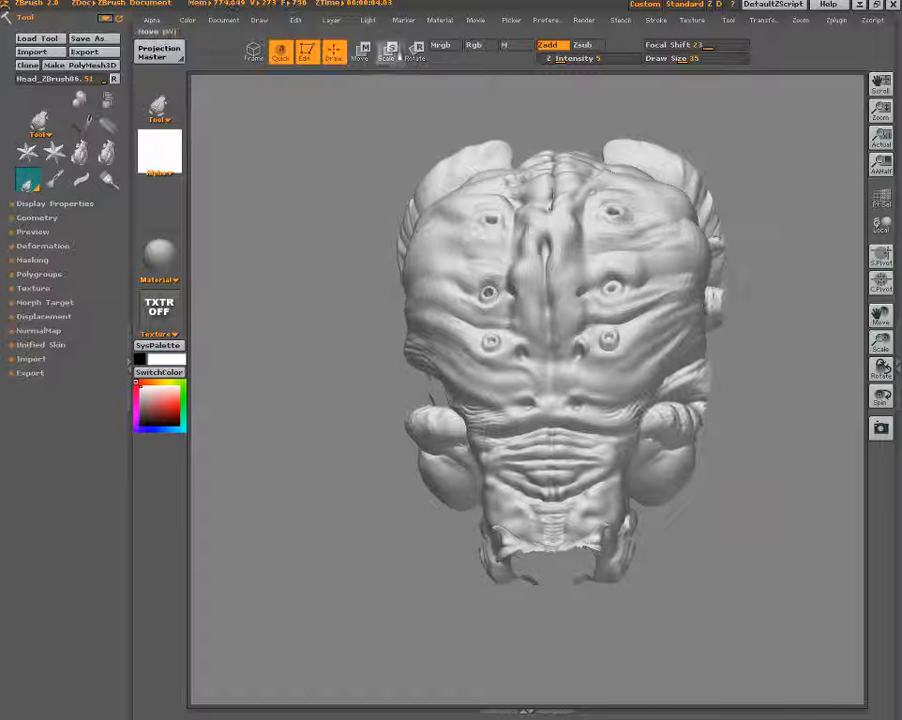
Set the Move brush's Focal Shift to 68, nudge the head's side lobe and crest edge, and return to drawing.
key("w")
left_click_drag(708, 45, 732, 45)
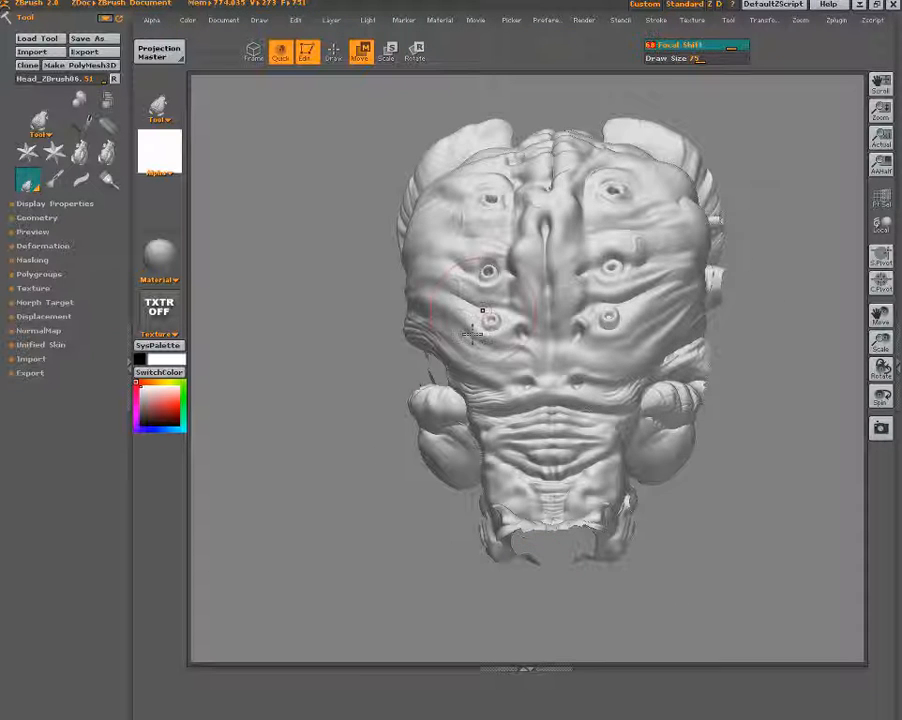
mouse_move(354, 393)
left_mouse_down()
mouse_move(362, 392)
mouse_move(330, 420)
left_mouse_up()
mouse_move(420, 428)
left_mouse_down()
mouse_move(346, 412)
mouse_move(440, 385)
left_mouse_up()
left_click_drag(306, 262, 332, 250)
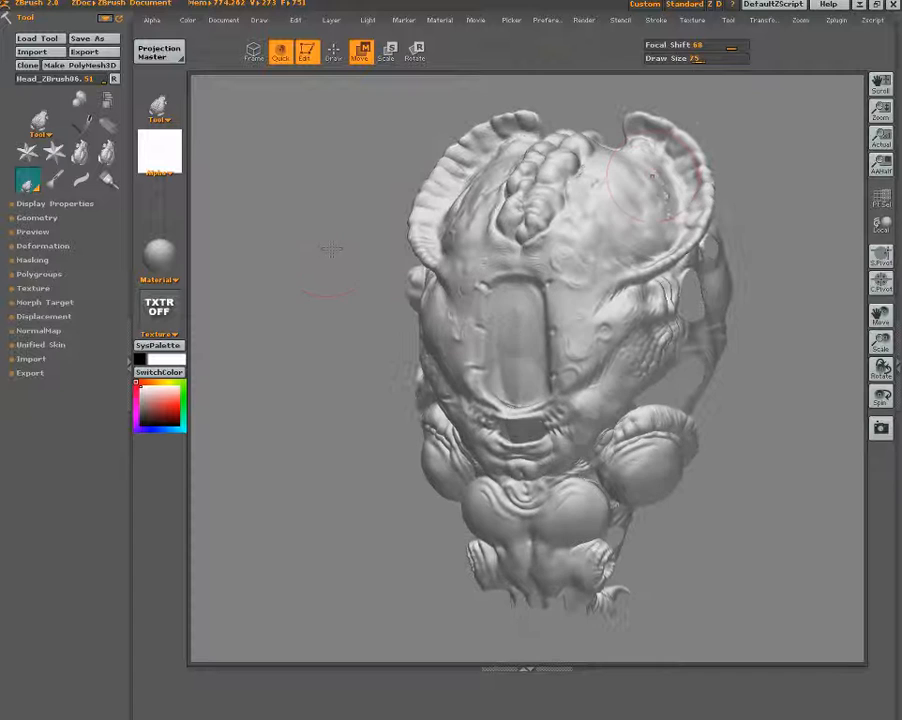
key("bracketleft")
key("bracketleft")
key("bracketleft")
key("bracketleft")
key("q")
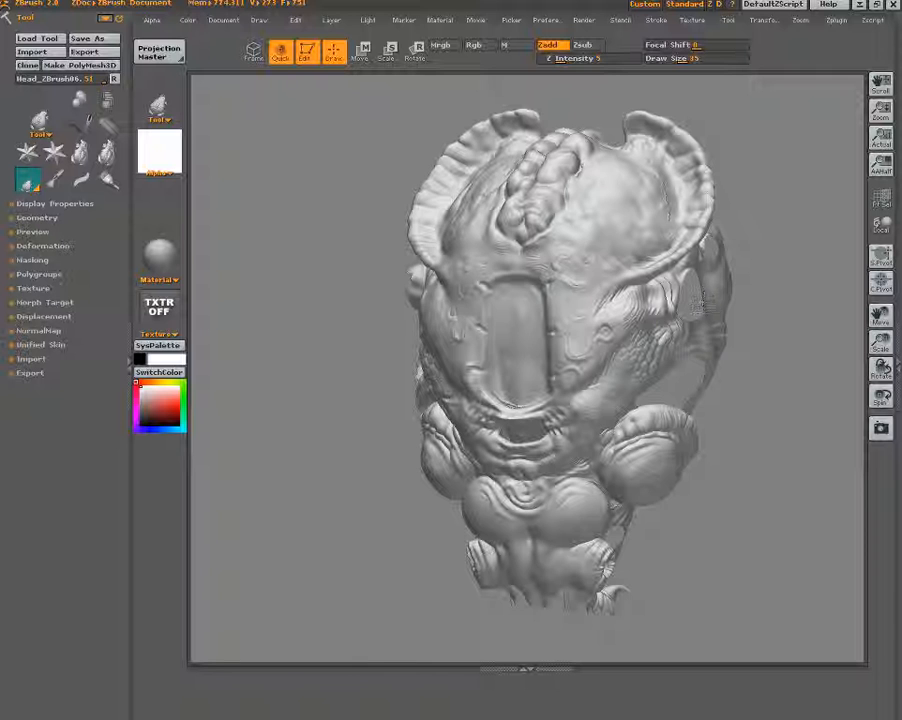
left_click_drag(288, 258, 315, 277)
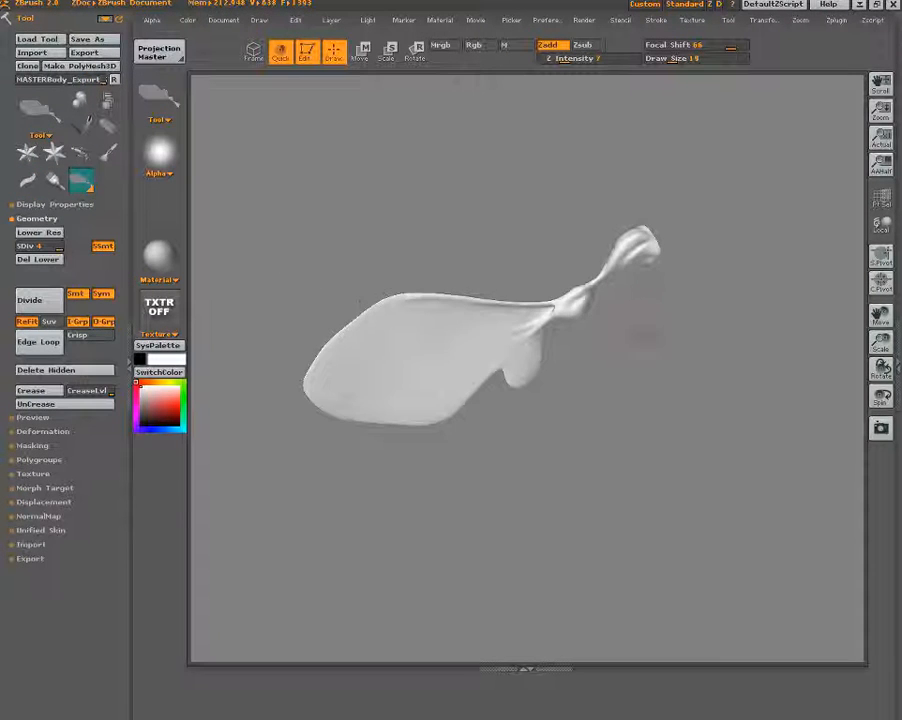
Smooth the thin body mesh's edge near its narrow joint, and undo the last two strokes.
left_click_drag(640, 320, 643, 413, "alt")
mouse_move(336, 288)
left_mouse_down()
mouse_move(310, 296)
mouse_move(429, 306)
mouse_move(306, 308)
mouse_move(515, 316)
left_mouse_up()
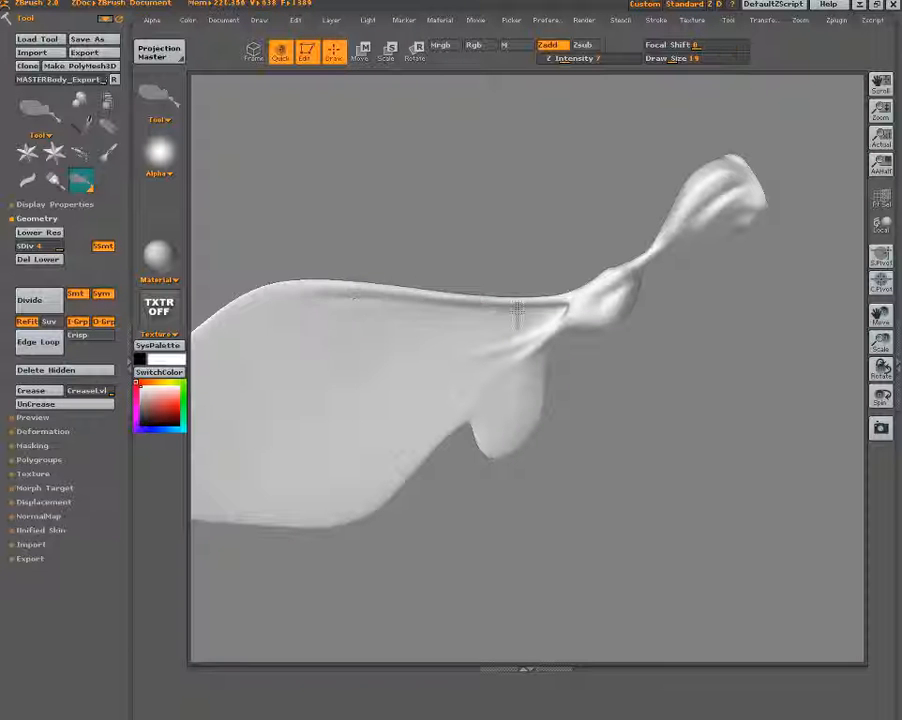
left_click_drag(650, 340, 680, 348)
left_click_drag(680, 296, 652, 302)
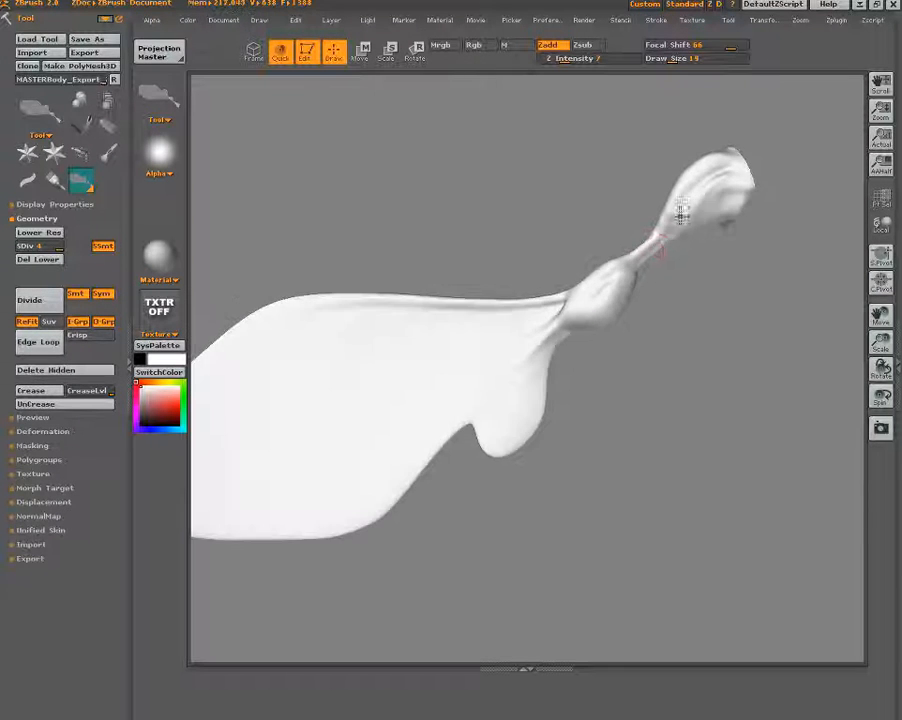
key("ctrl+z")
key("ctrl+z")
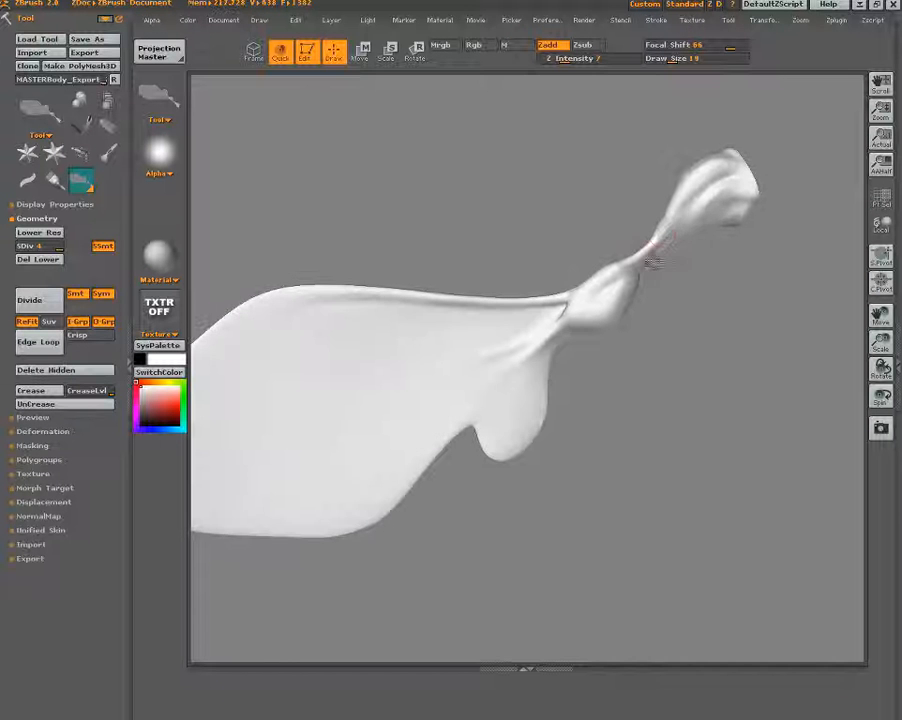
Sculpt the thin stalk and the folds of its bulbous end at Draw Size 19 and Z Intensity 7, undoing one stroke.
left_click_drag(670, 215, 646, 256)
mouse_move(685, 221)
left_mouse_down()
mouse_move(666, 242)
mouse_move(729, 175)
left_mouse_up()
key("ctrl+z")
left_click_drag(743, 192, 714, 188)
Sculpt creases where the bulging joint meets the broad flat part of the body mesh.
left_click_drag(528, 135, 687, 292)
mouse_move(591, 295)
left_mouse_down()
mouse_move(640, 262)
mouse_move(536, 356)
mouse_move(576, 322)
left_mouse_up()
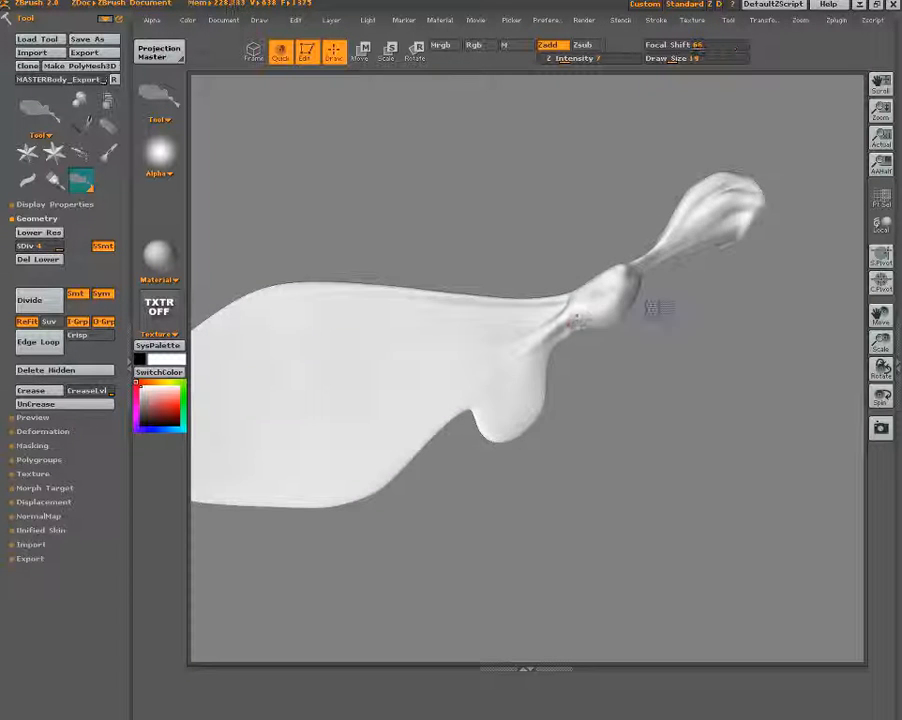
left_click_drag(636, 356, 640, 378)
left_click_drag(588, 325, 560, 338)
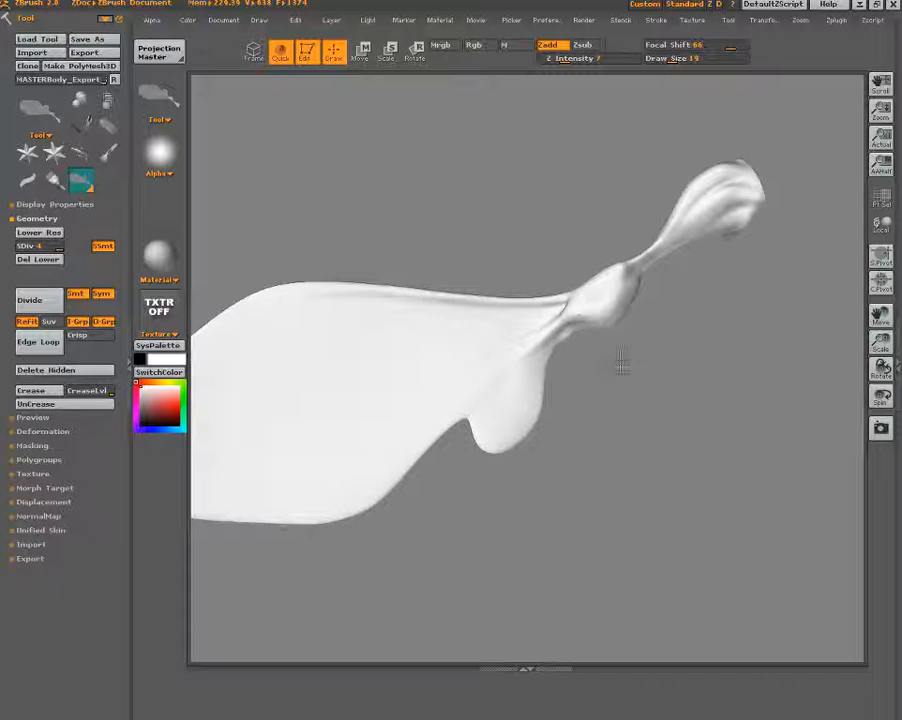
left_click_drag(628, 342, 590, 322)
mouse_move(604, 366)
left_mouse_down()
mouse_move(596, 376)
mouse_move(594, 368)
mouse_move(618, 360)
mouse_move(632, 320)
mouse_move(516, 324)
mouse_move(552, 343)
left_mouse_up()
Sculpt the stalk and the cupped end on the mesh's reverse side at Draw Size 29.
mouse_move(497, 308)
left_mouse_down()
mouse_move(465, 268)
mouse_move(460, 288)
mouse_move(455, 260)
mouse_move(472, 306)
mouse_move(463, 294)
mouse_move(479, 308)
left_mouse_up()
mouse_move(436, 229)
left_mouse_down()
mouse_move(446, 259)
mouse_move(390, 176)
mouse_move(425, 230)
mouse_move(424, 220)
left_mouse_up()
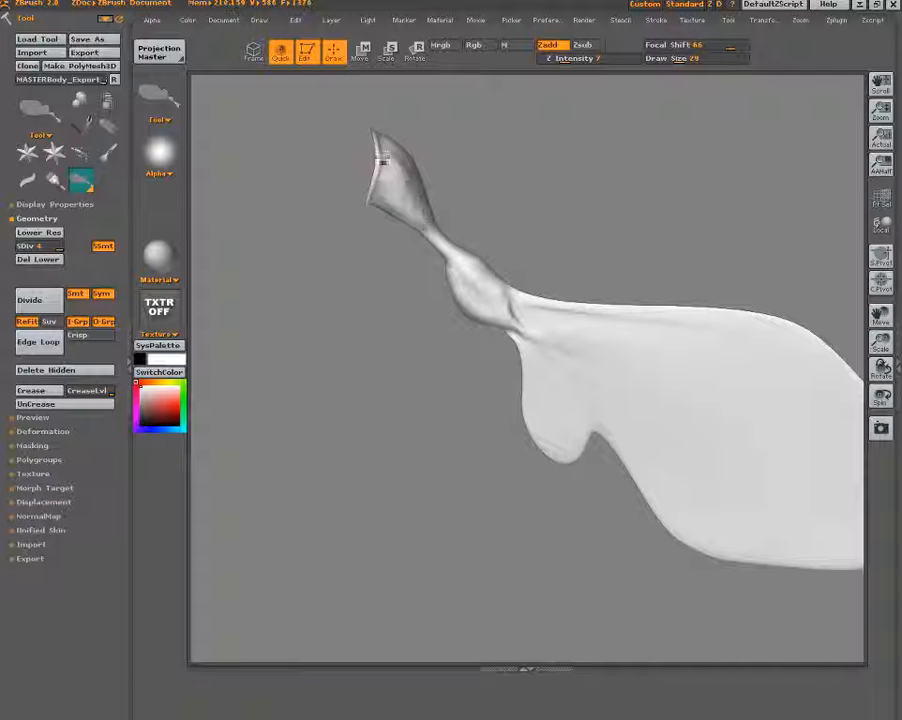
left_click_drag(465, 173, 463, 186)
left_click_drag(356, 200, 356, 215)
mouse_move(420, 235)
left_mouse_down()
mouse_move(427, 300)
mouse_move(442, 262)
left_mouse_up()
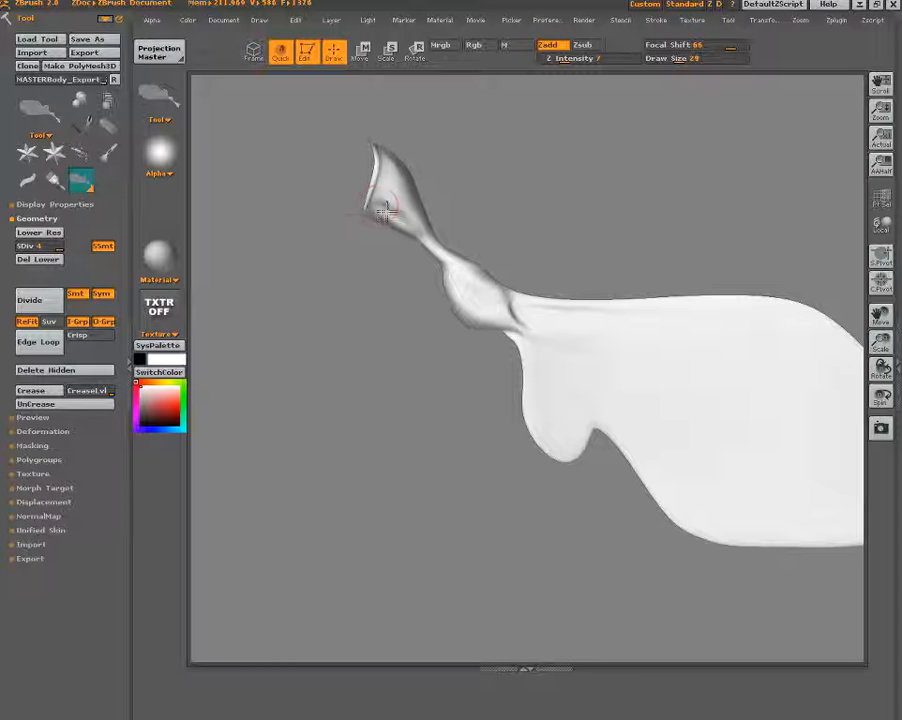
left_click_drag(386, 188, 390, 200)
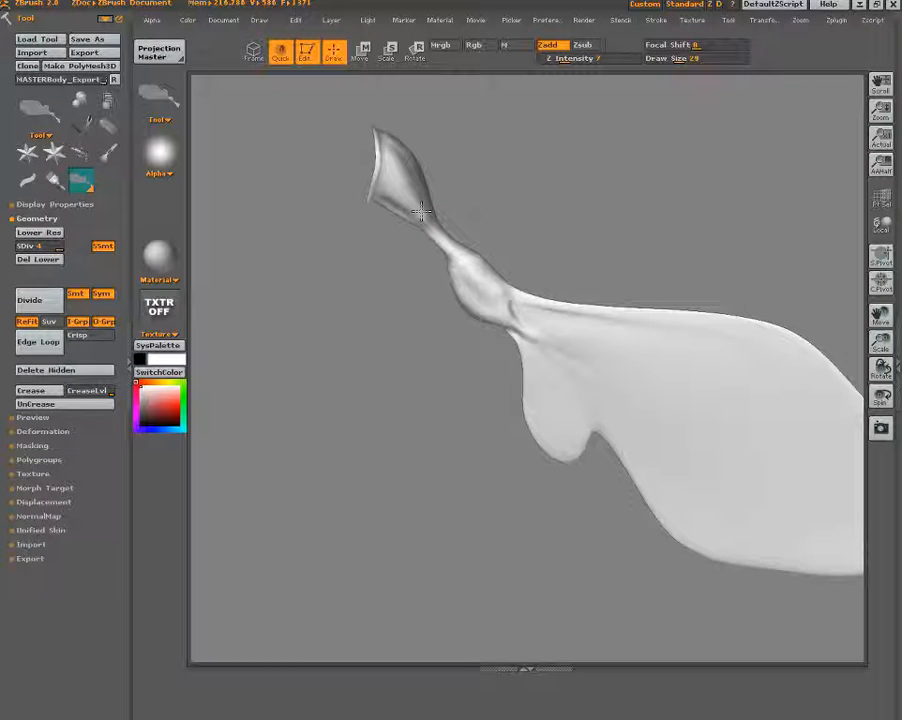
Smooth the reverse side's stalk and deepen the crease at the base of the bulging joint.
left_click_drag(459, 161, 467, 205)
mouse_move(448, 259)
left_mouse_down()
mouse_move(441, 268)
mouse_move(439, 248)
mouse_move(447, 258)
mouse_move(436, 240)
mouse_move(478, 224)
left_mouse_up()
mouse_move(510, 334)
left_mouse_down()
mouse_move(523, 306)
mouse_move(503, 291)
mouse_move(628, 308)
mouse_move(506, 295)
mouse_move(532, 298)
mouse_move(521, 302)
left_mouse_up()
left_click_drag(420, 270, 380, 265)
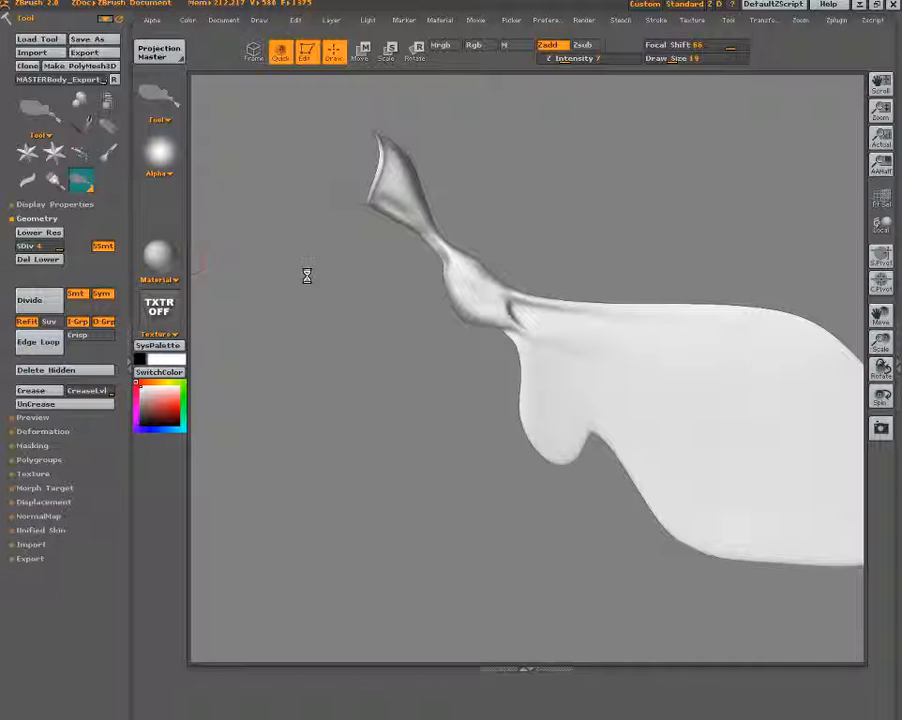
left_click_drag(455, 315, 395, 362)
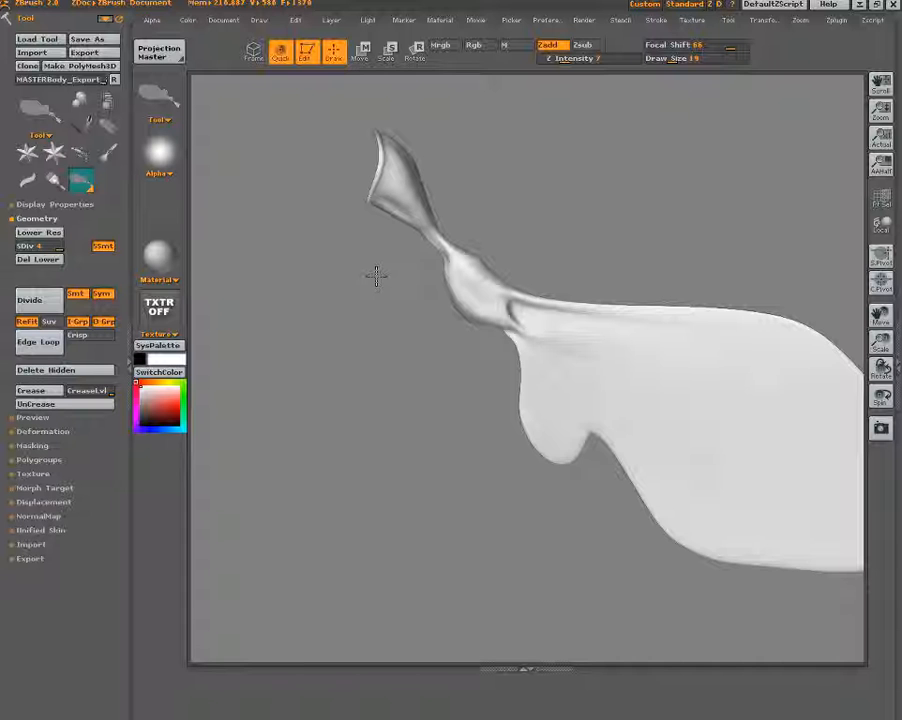
Turn to the front, raise the mesh to subdivision level 5, and sculpt the bulging joint and flared tip at Draw Size 19.
left_click_drag(376, 276, 756, 200)
mouse_move(760, 322)
left_mouse_down()
mouse_move(739, 418)
mouse_move(634, 384)
mouse_move(674, 376)
mouse_move(650, 292)
left_mouse_up()
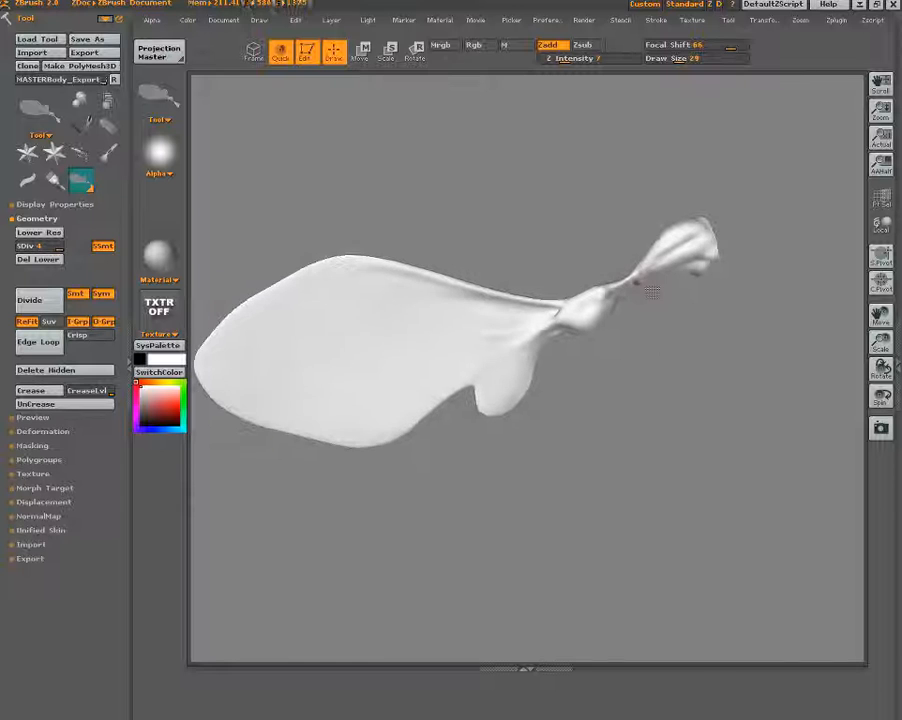
key("d")
left_click_drag(636, 334, 650, 316, "alt")
key("bracketleft")
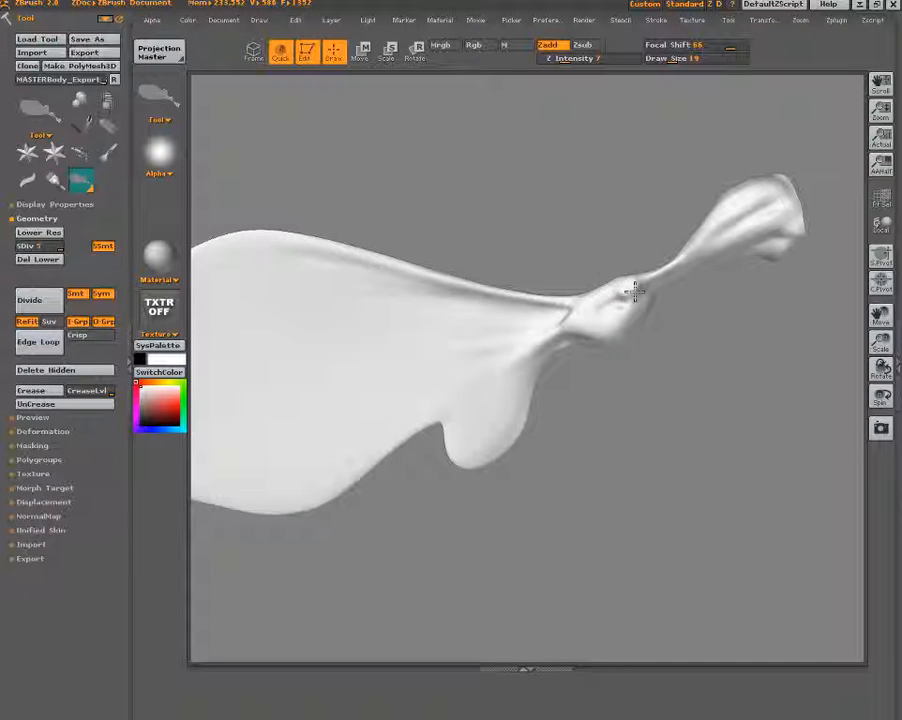
mouse_move(621, 306)
left_mouse_down()
mouse_move(620, 292)
mouse_move(582, 308)
mouse_move(648, 282)
mouse_move(621, 289)
mouse_move(641, 285)
mouse_move(638, 313)
left_mouse_up()
left_click_drag(774, 235, 785, 238)
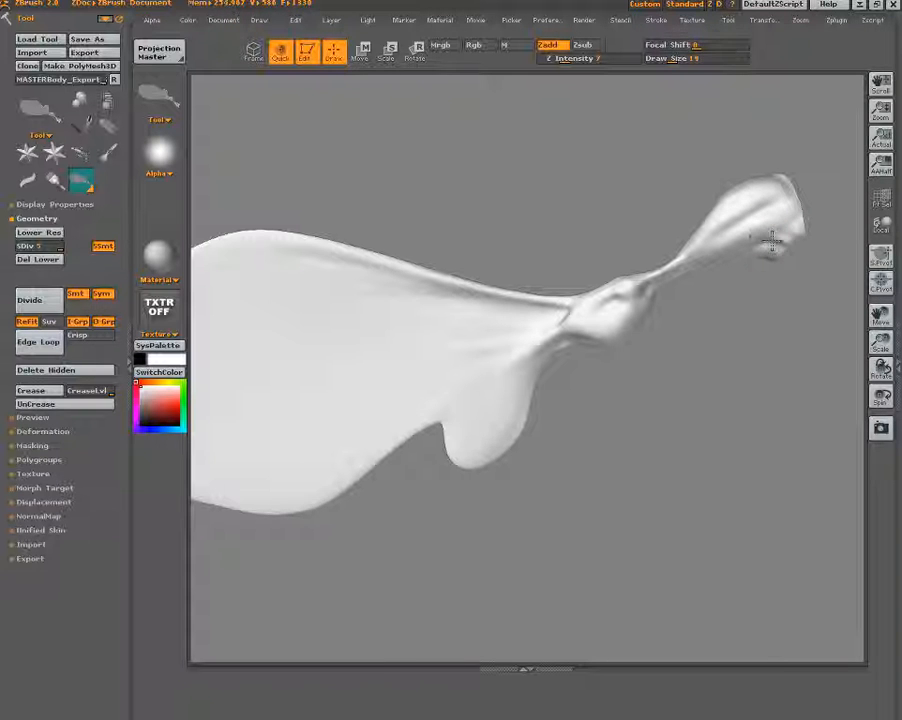
key("shift")
Smooth the bulging joint and its creases on the reverse side, and refine the crease on the front.
mouse_move(672, 414)
left_mouse_down()
mouse_move(480, 420)
mouse_move(507, 286)
left_mouse_up()
mouse_move(469, 318)
left_mouse_down("shift")
mouse_move(458, 314)
mouse_move(468, 334)
mouse_move(446, 292)
left_mouse_up("shift")
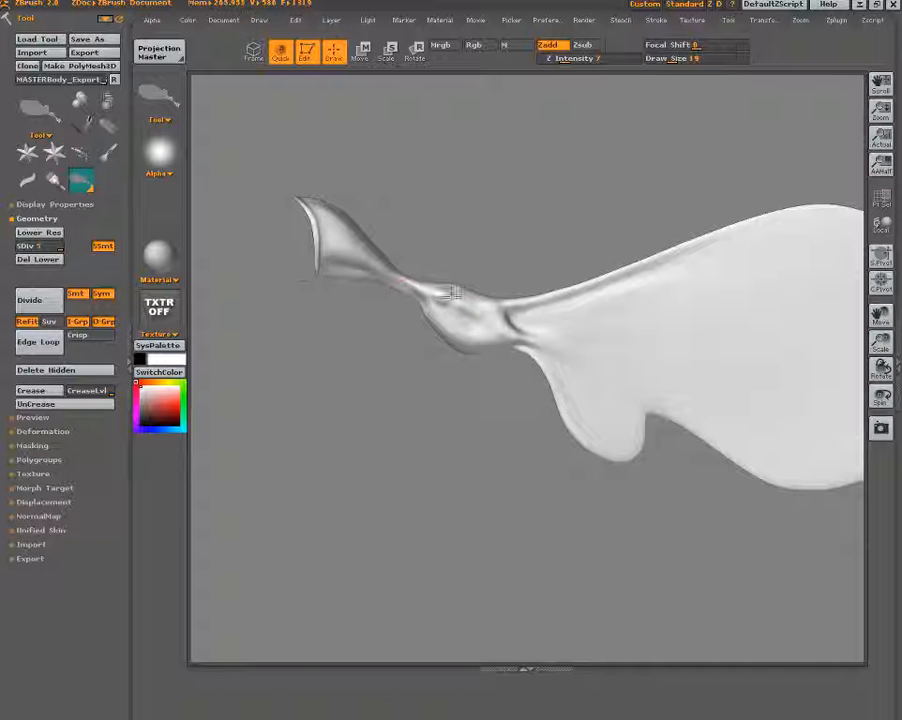
left_click_drag(500, 394, 505, 388)
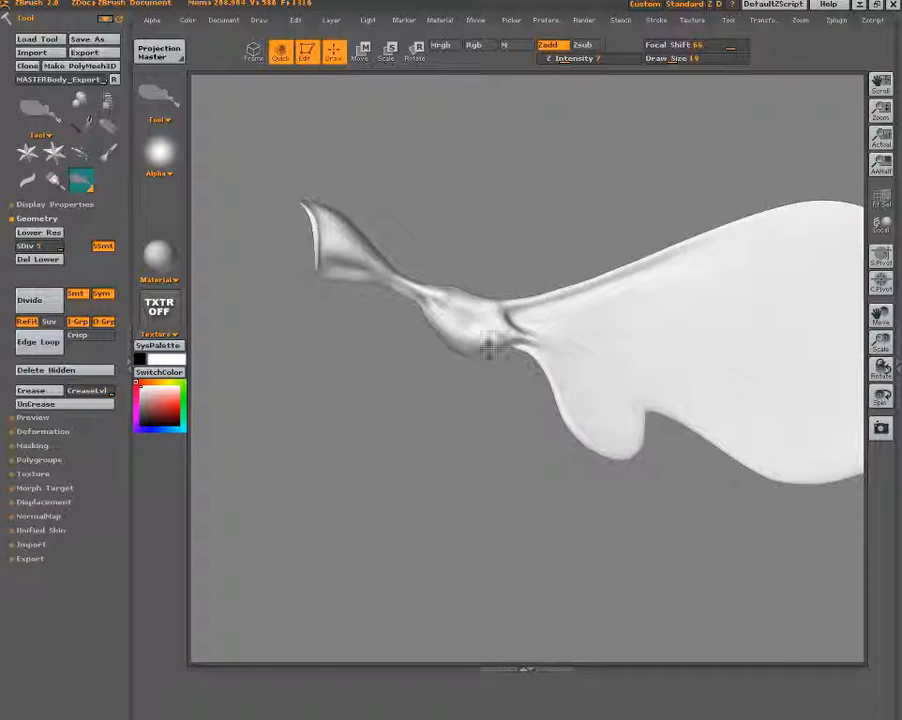
left_click_drag(448, 293, 440, 298, "shift")
left_click_drag(516, 305, 530, 298, "shift")
mouse_move(530, 420)
left_mouse_down()
mouse_move(457, 503)
mouse_move(492, 415)
left_mouse_up()
left_click_drag(497, 284, 507, 304, "shift")
mouse_move(492, 415)
left_mouse_down()
mouse_move(338, 441)
mouse_move(350, 432)
left_mouse_up()
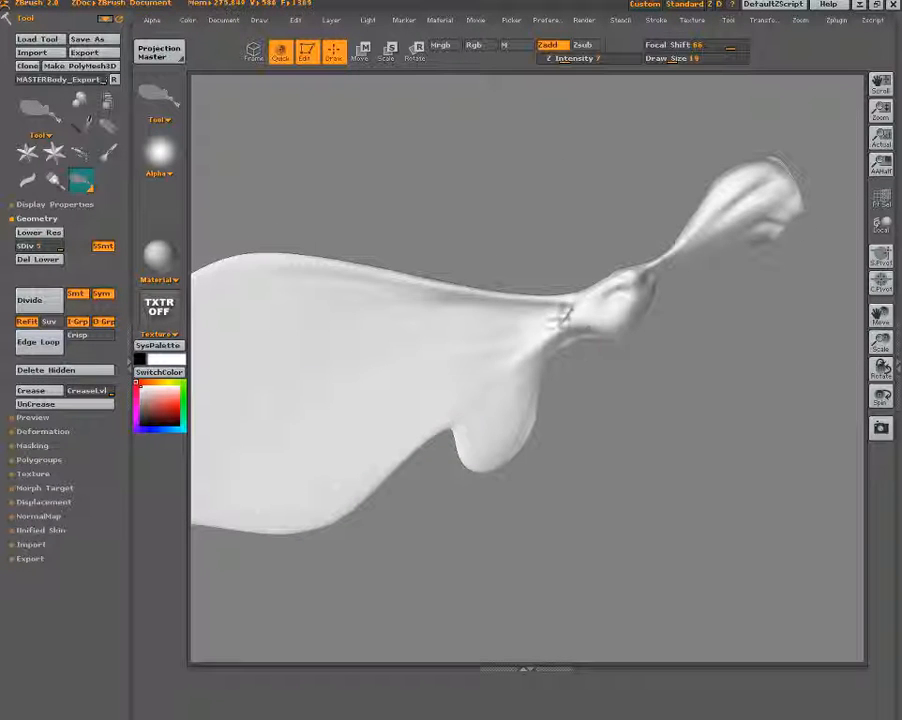
left_click_drag(574, 336, 580, 312, "shift")
Angle the mesh and drop it in Projection Master with Colors off and Deformation and Fade on.
mouse_move(596, 385)
left_mouse_down()
mouse_move(403, 403)
mouse_move(582, 407)
mouse_move(570, 322)
mouse_move(620, 380)
mouse_move(661, 390)
left_mouse_up()
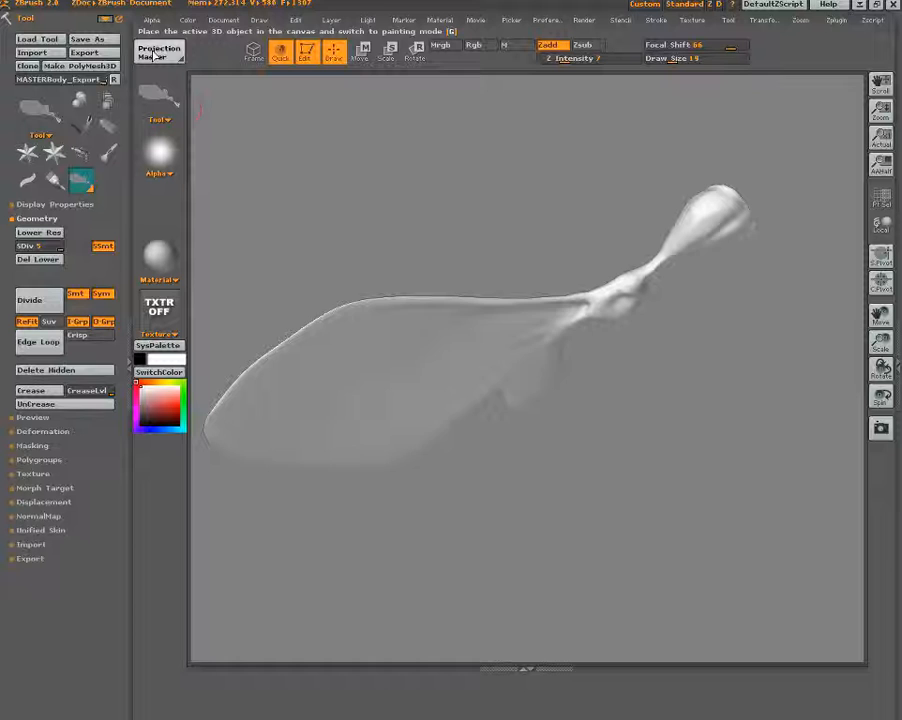
left_click(159, 52)
left_click(345, 262)
left_click(343, 407)
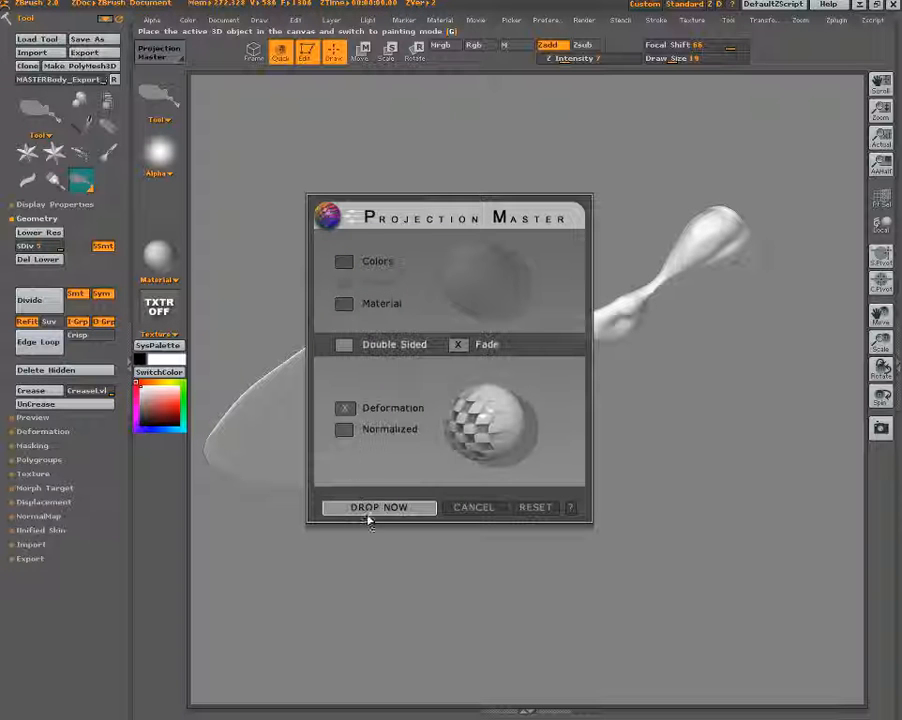
left_click(366, 508)
Stamp scales onto the bulbous end with the DirectionalBrush, using Zsub, Z Intensity 44 and a drag-out stroke, undoing unwanted stamps.
left_click(178, 118)
left_click(544, 116)
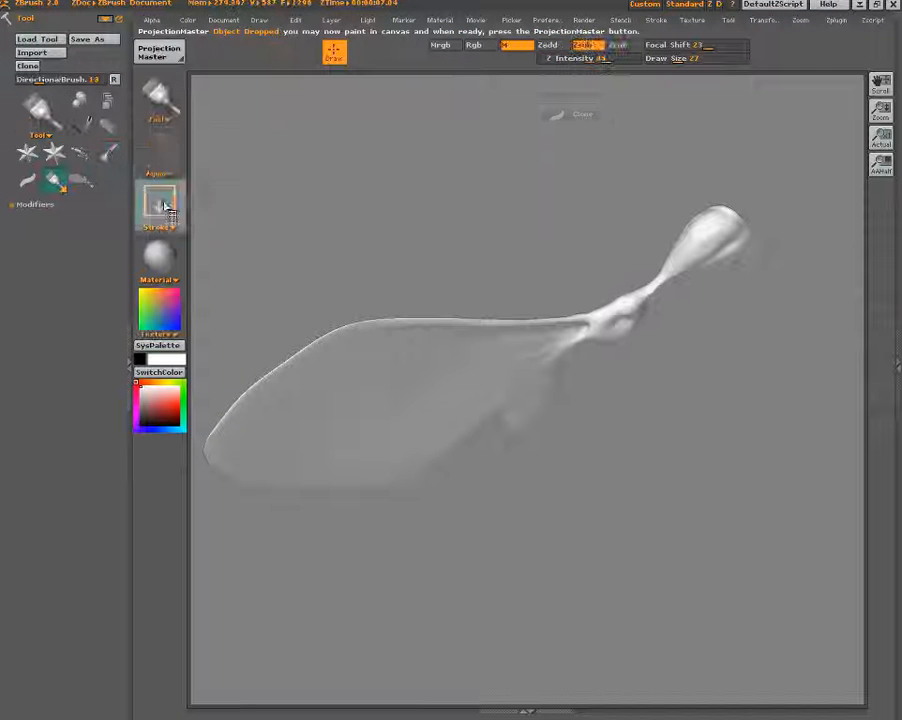
left_click(158, 200)
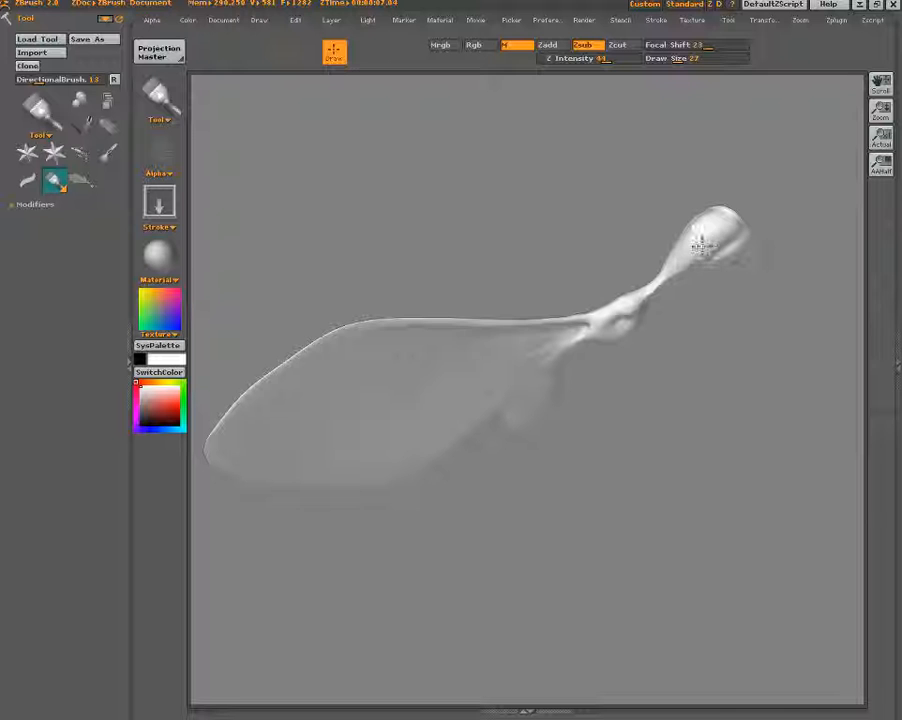
left_click_drag(728, 217, 726, 192)
key("ctrl+z")
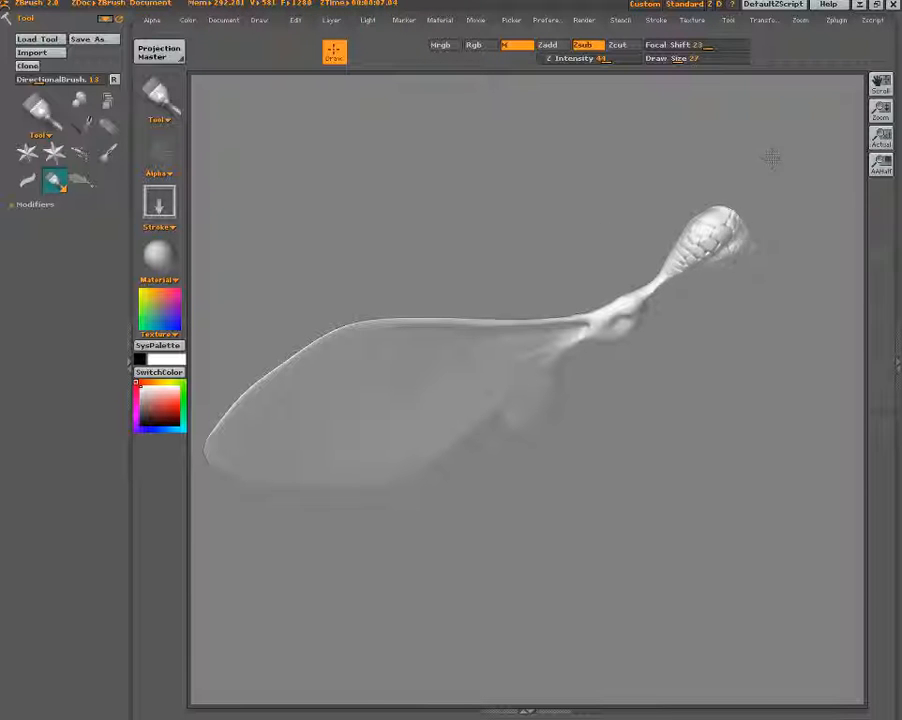
key("ctrl+z")
key("ctrl+z")
key("ctrl+z")
key("ctrl+z")
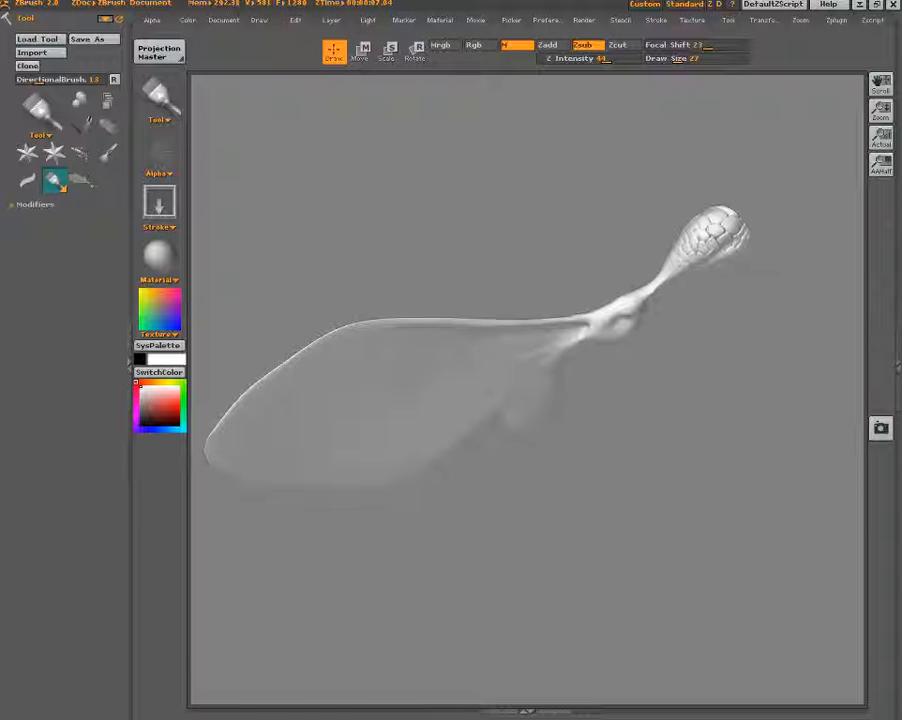
Choose the speckled alpha with Zadd, Focal Shift 5 and Z Intensity 9, try it on the wing's joint, and undo the trial stamps.
left_click(158, 150)
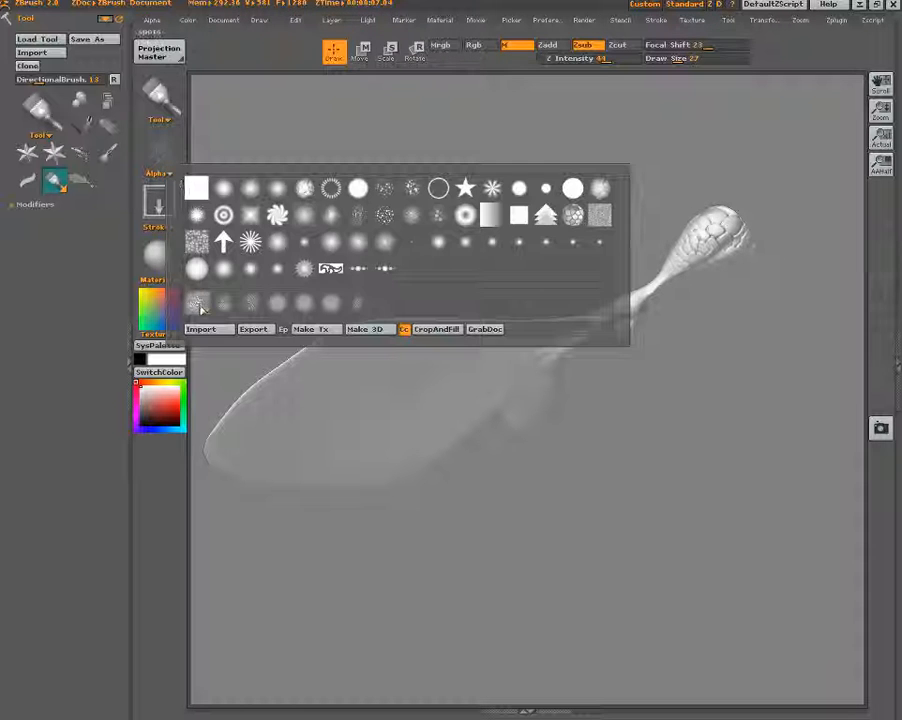
left_click(196, 186)
left_click(697, 45)
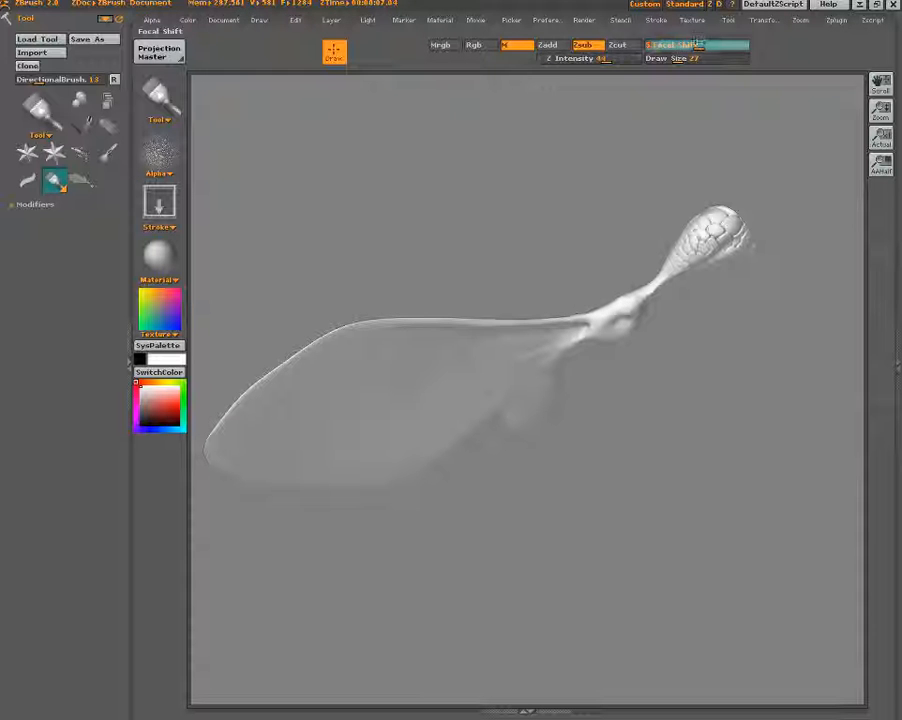
left_click_drag(604, 58, 585, 58)
left_click(549, 45)
key("ctrl+z")
left_click(566, 58)
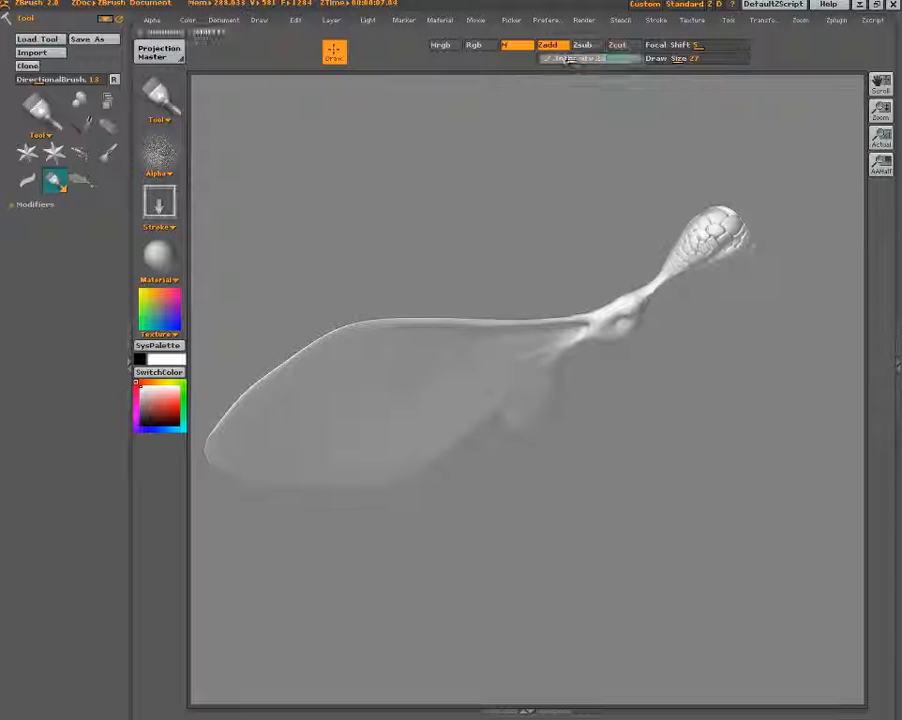
key("ctrl+z")
key("ctrl+z")
key("ctrl+z")
key("ctrl+z")
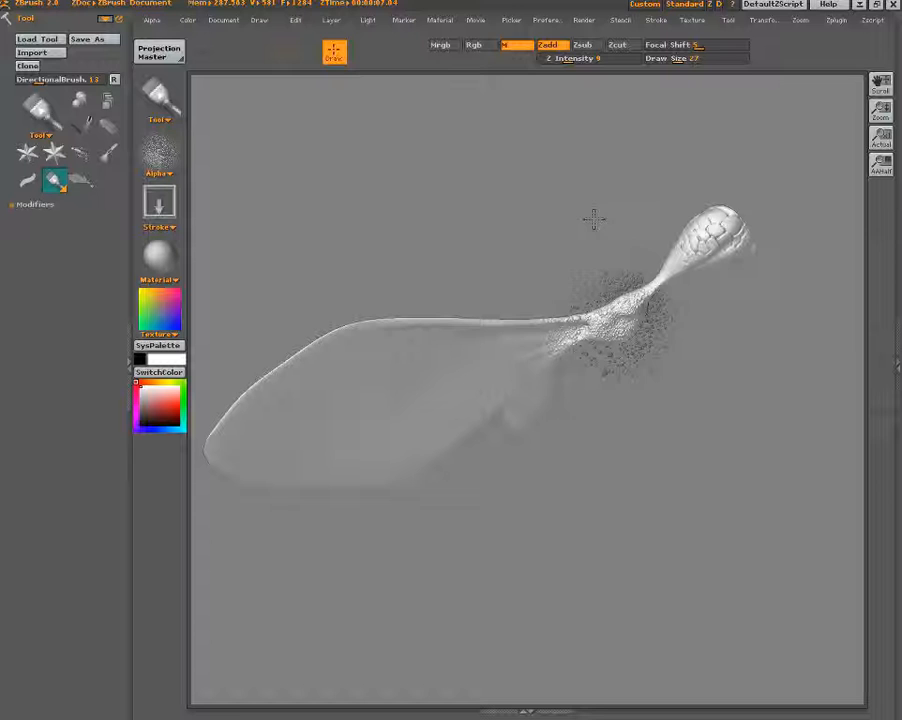
Stamp the speckled texture onto the wing's joint at Z Intensity 5 and pick the mesh up from Projection Master.
left_click(562, 59)
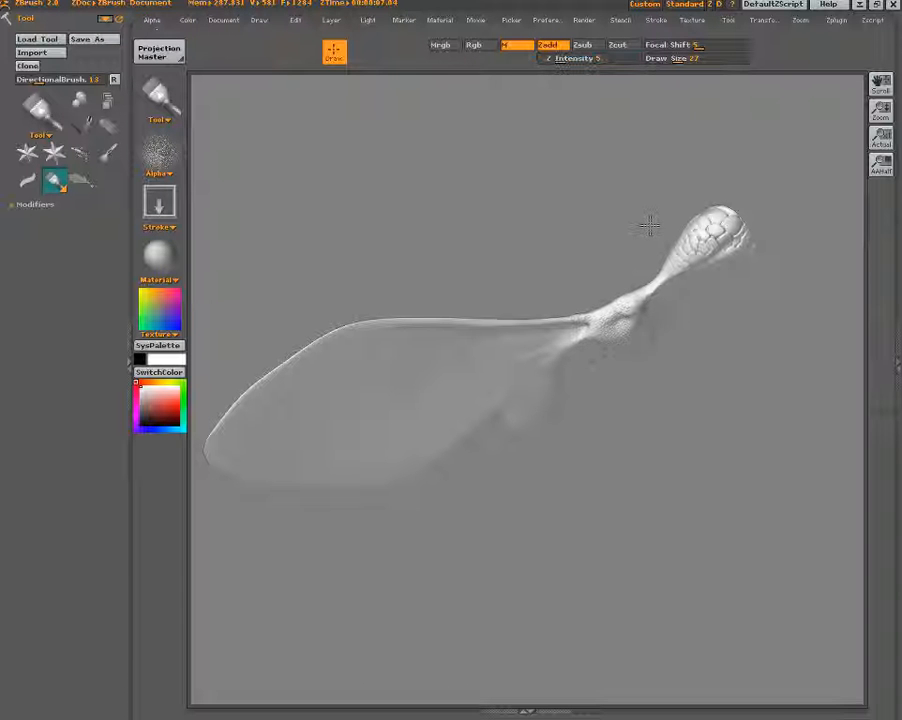
left_click_drag(650, 226, 624, 246)
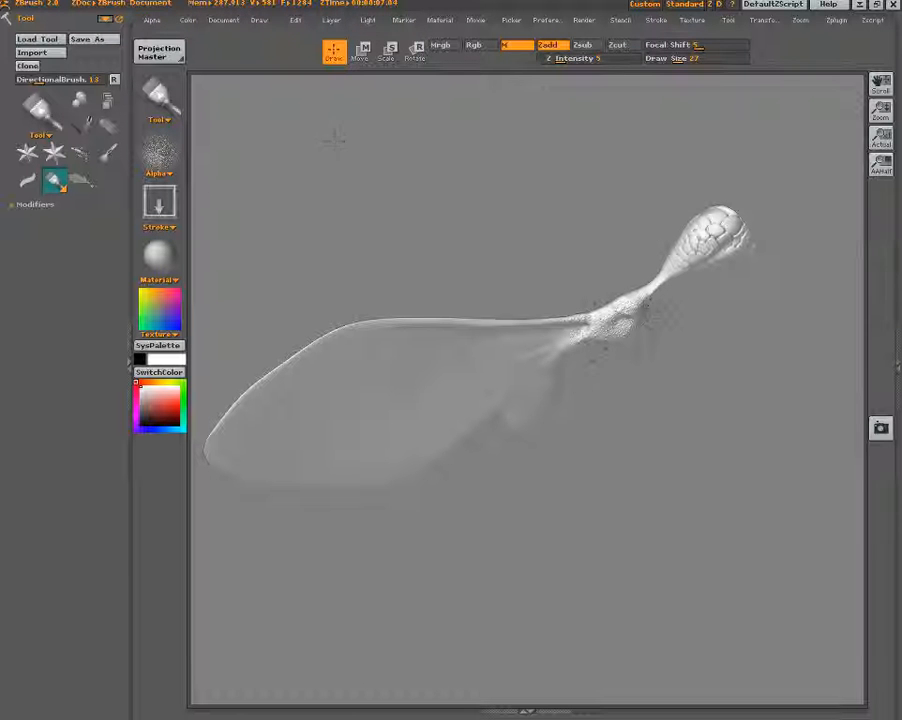
left_click(163, 55)
left_click(423, 513)
Drop the mesh again, stamp finer scales along the neck and bulb with Zsub at Z Intensity 22, and pick it up.
left_click(163, 55)
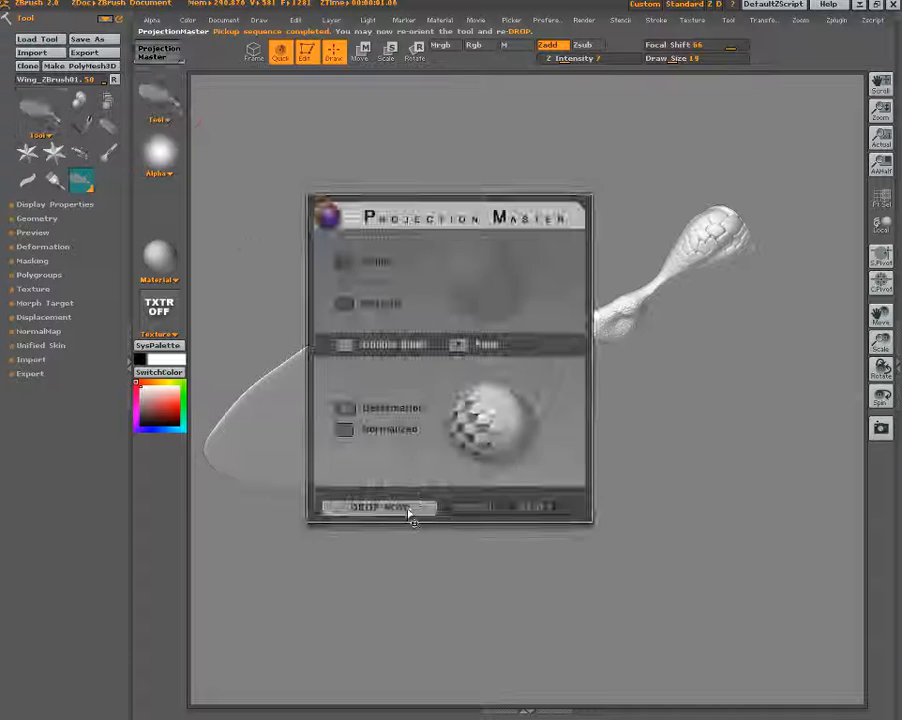
left_click(409, 509)
left_click(157, 150)
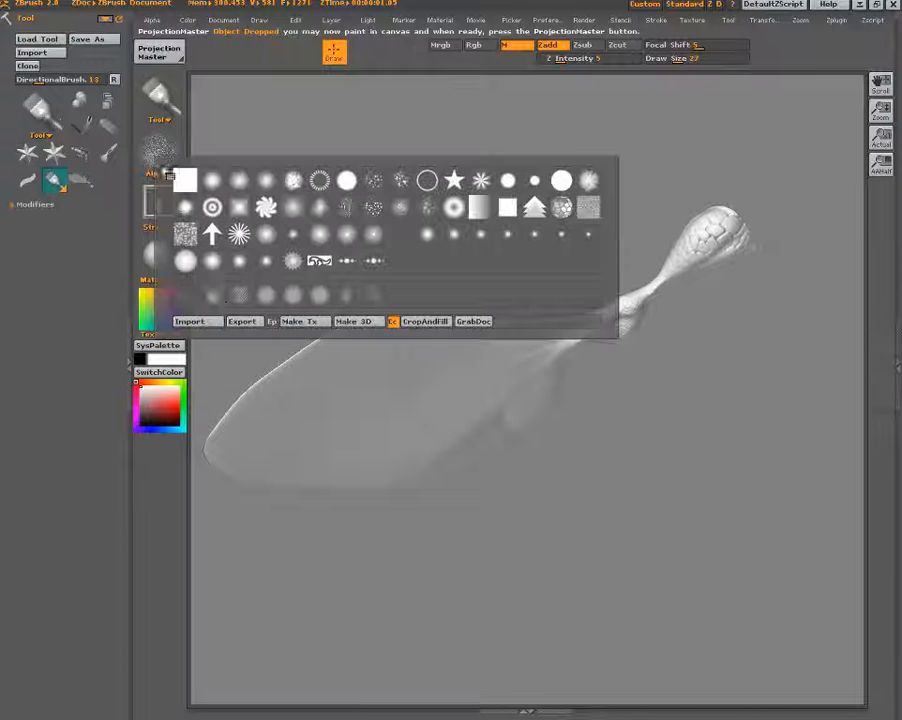
left_click(349, 295)
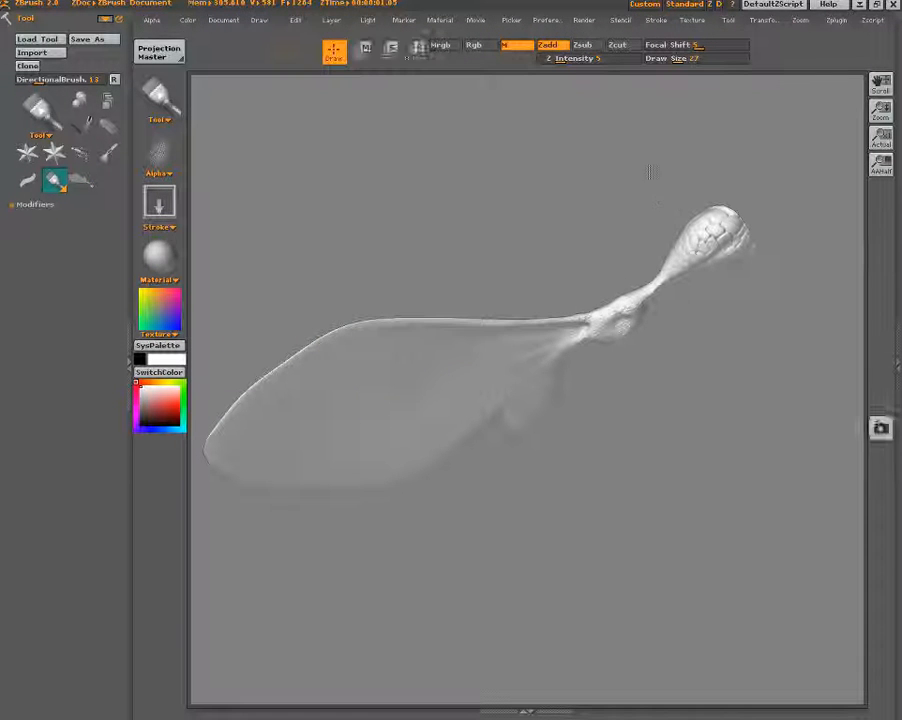
left_click(582, 45)
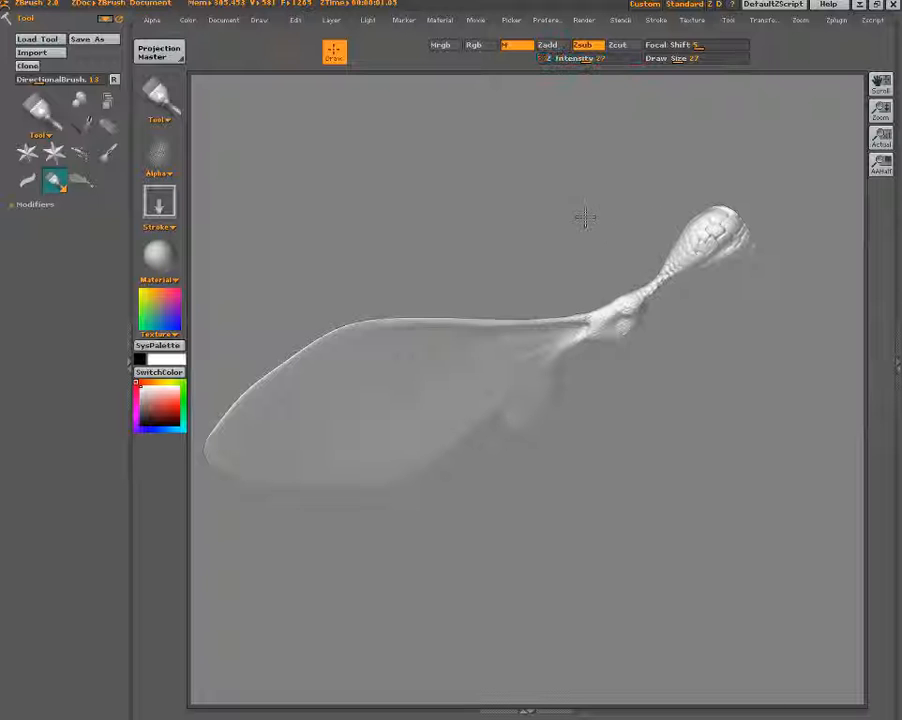
left_click_drag(668, 273, 712, 245)
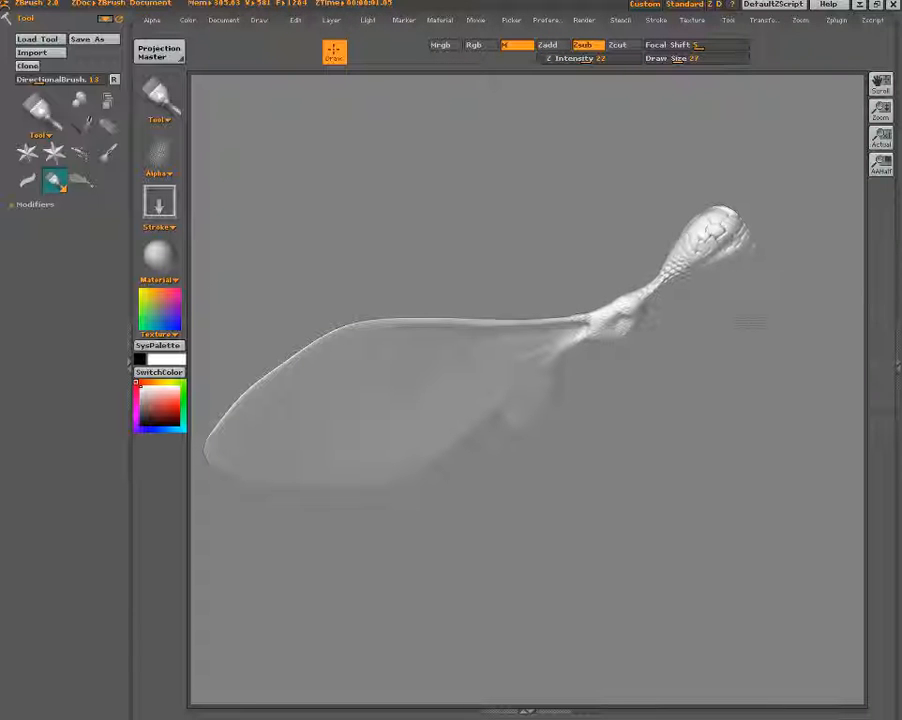
key("g")
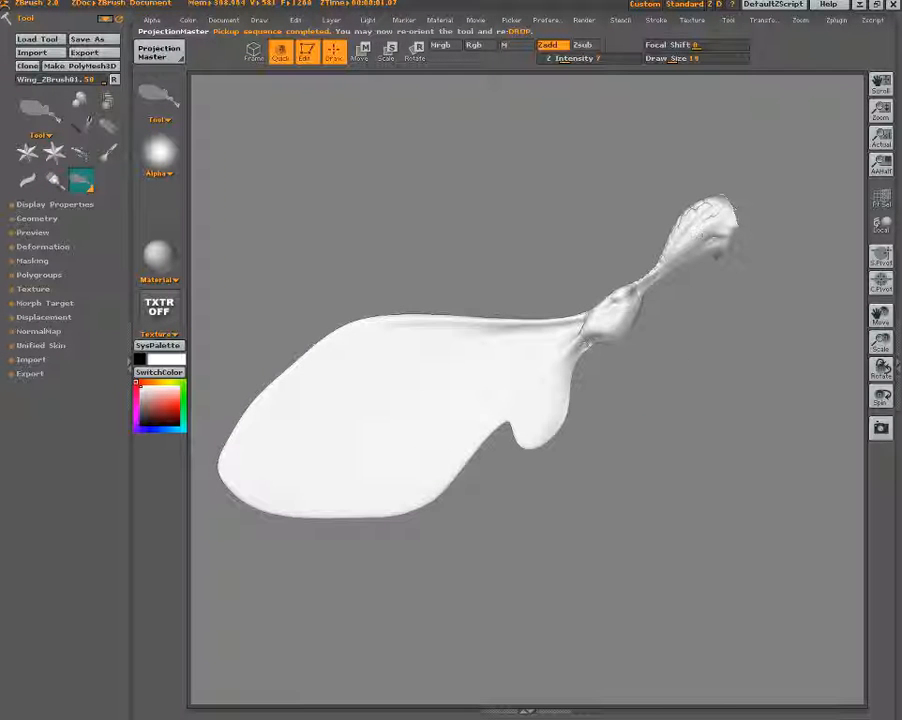
Turn the wing to its reverse side, drop it in Projection Master, and stamp scales onto the flared tip with Zsub.
left_click_drag(560, 430, 496, 344)
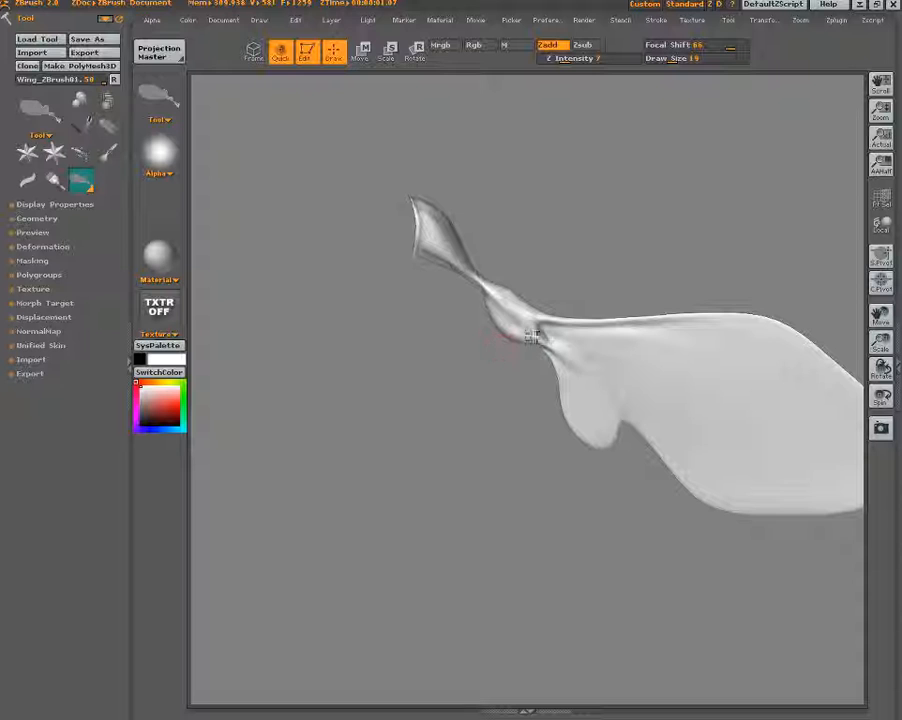
left_click(159, 52)
left_click(378, 507)
left_click(159, 152)
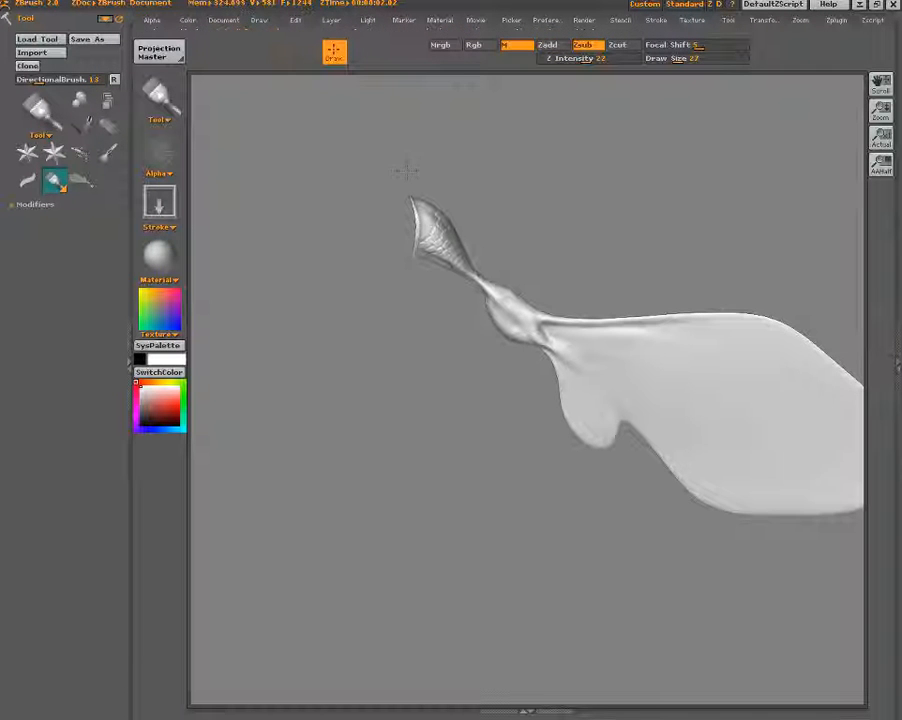
Stamp the speckled alpha onto the reverse side's joint with Zadd at Z Intensity 11, and pick up the mesh.
left_click(159, 152)
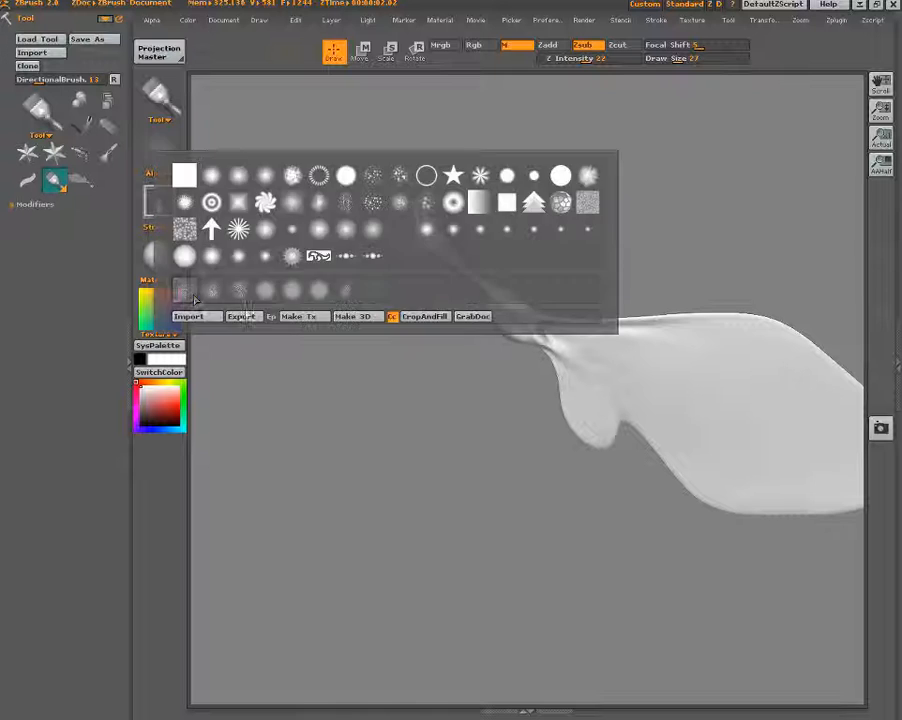
left_click(194, 297)
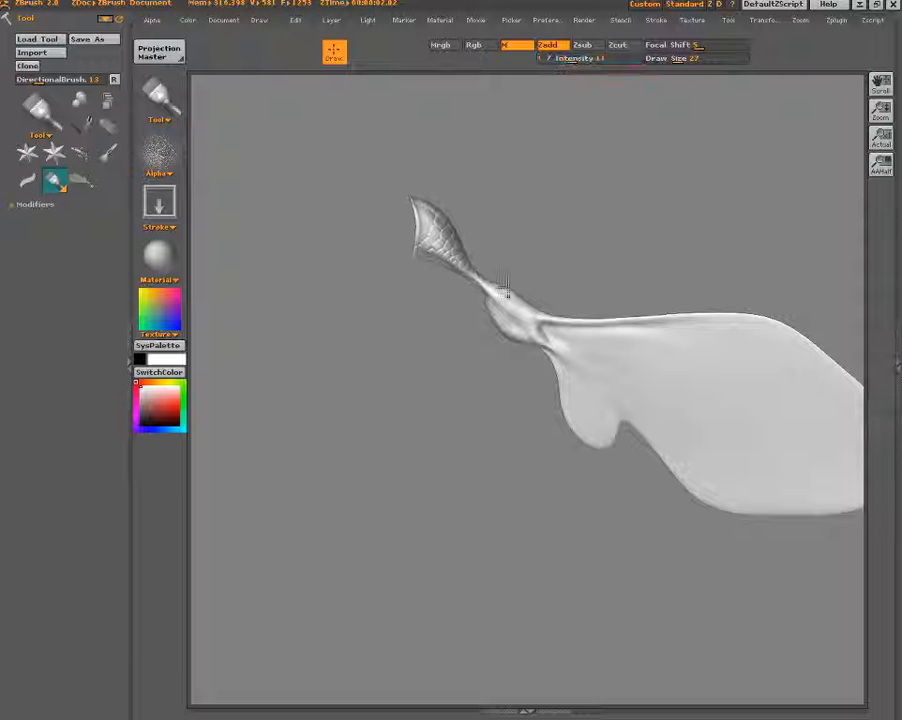
left_click(159, 52)
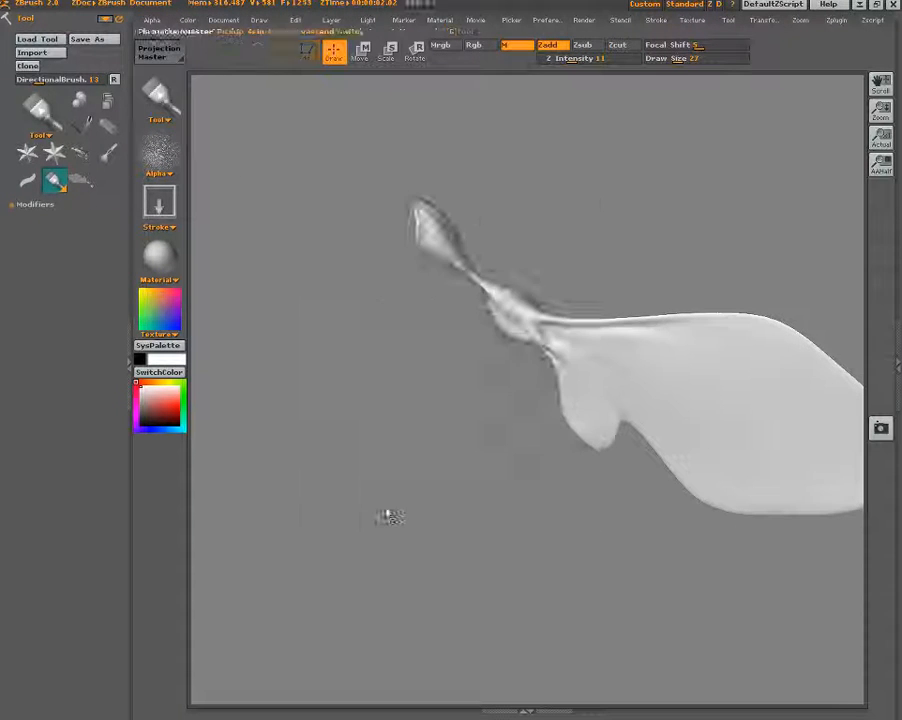
left_click(384, 504)
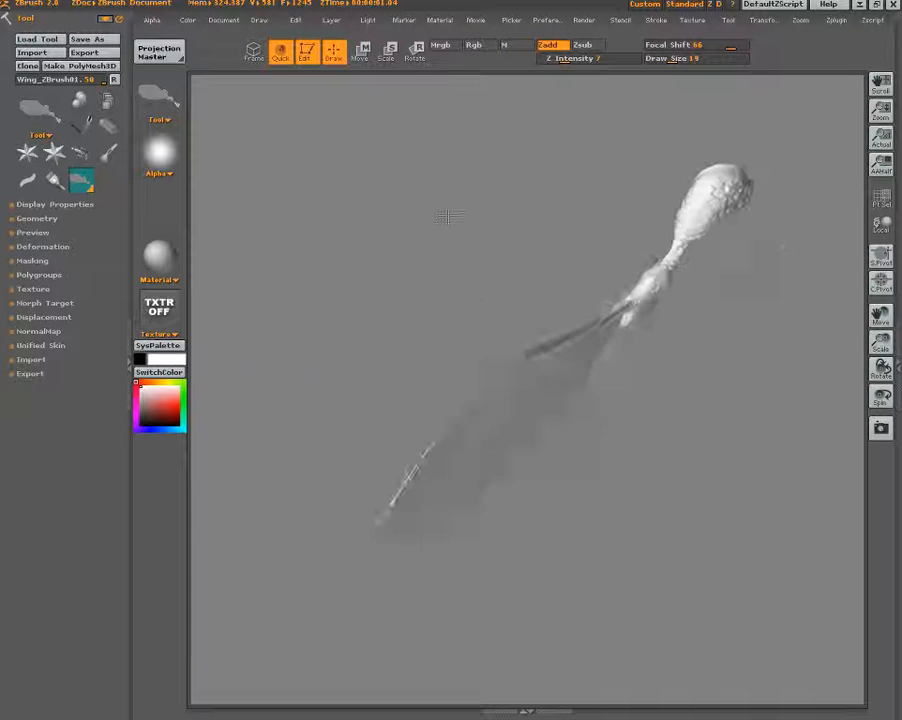
Drop the mesh at a new angle, stamp scales over the bare side of the tip with Zsub at Z Intensity 24, and pick it up.
left_click(160, 52)
left_click(403, 494)
left_click(160, 152)
left_click(374, 277)
left_click(582, 44)
left_click(565, 58)
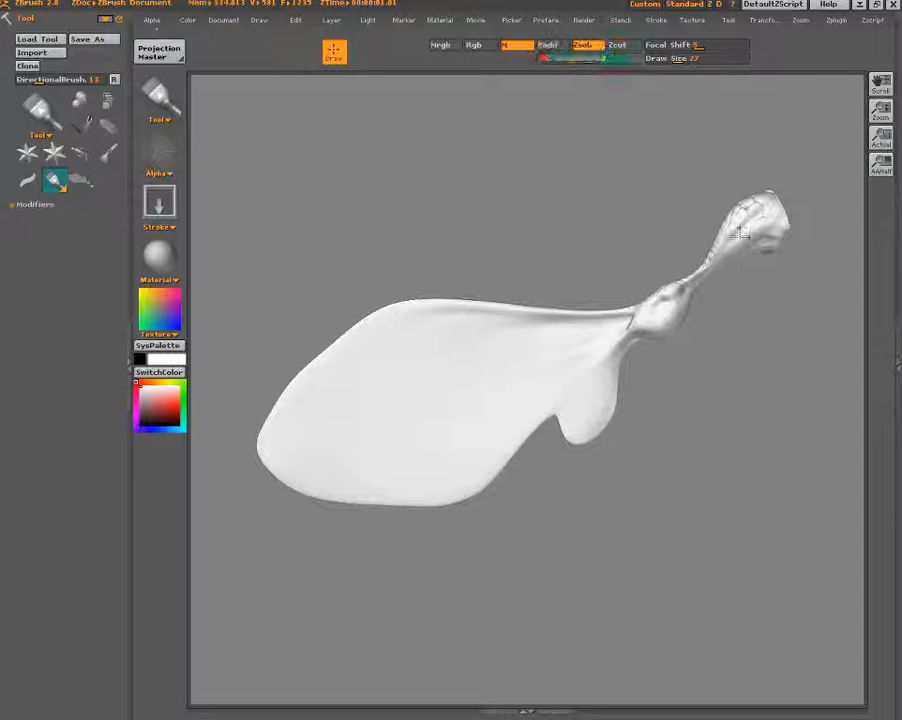
left_click_drag(746, 218, 728, 243)
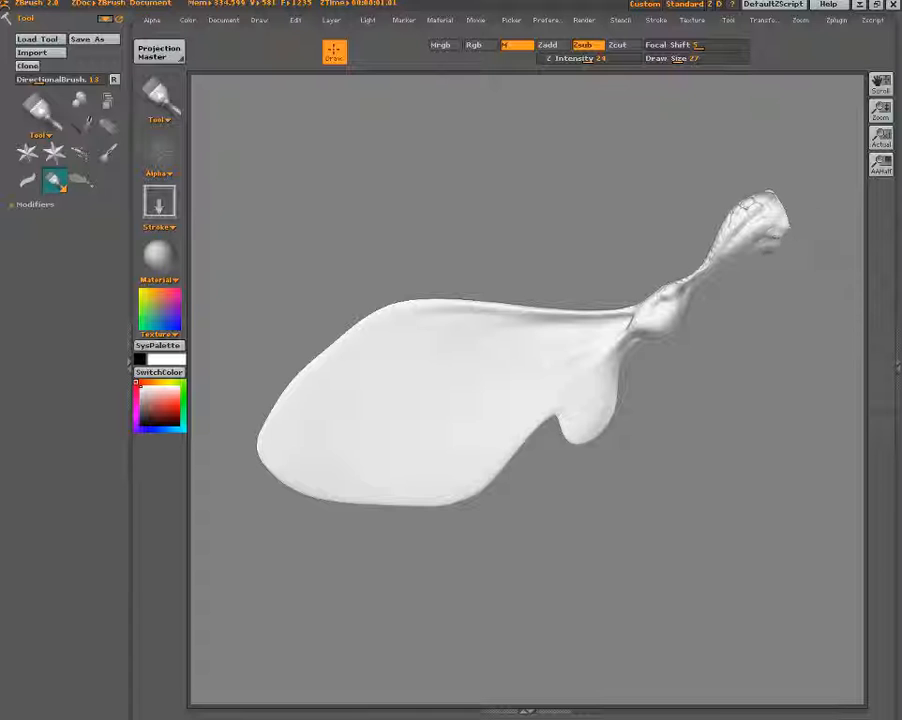
left_click(159, 52)
left_click(378, 507)
Re-angle and drop the wing, stroke a raised ridge along the tip's rim with the DecoBrush using Zadd, and pick it up.
left_click_drag(433, 185, 521, 247)
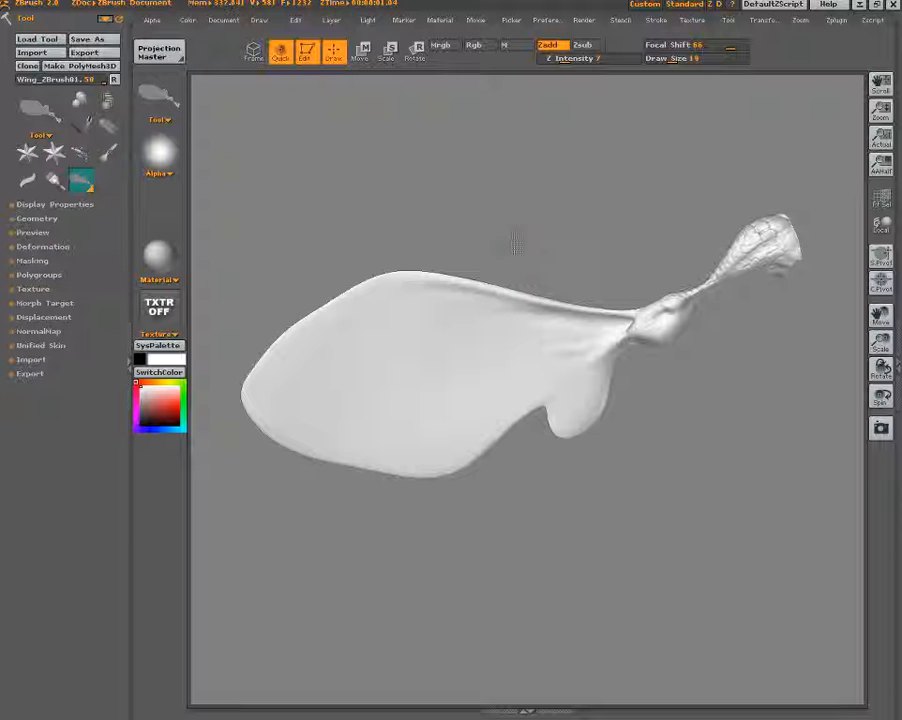
left_click_drag(604, 175, 167, 80)
left_click(159, 52)
left_click(378, 507)
left_click(157, 95)
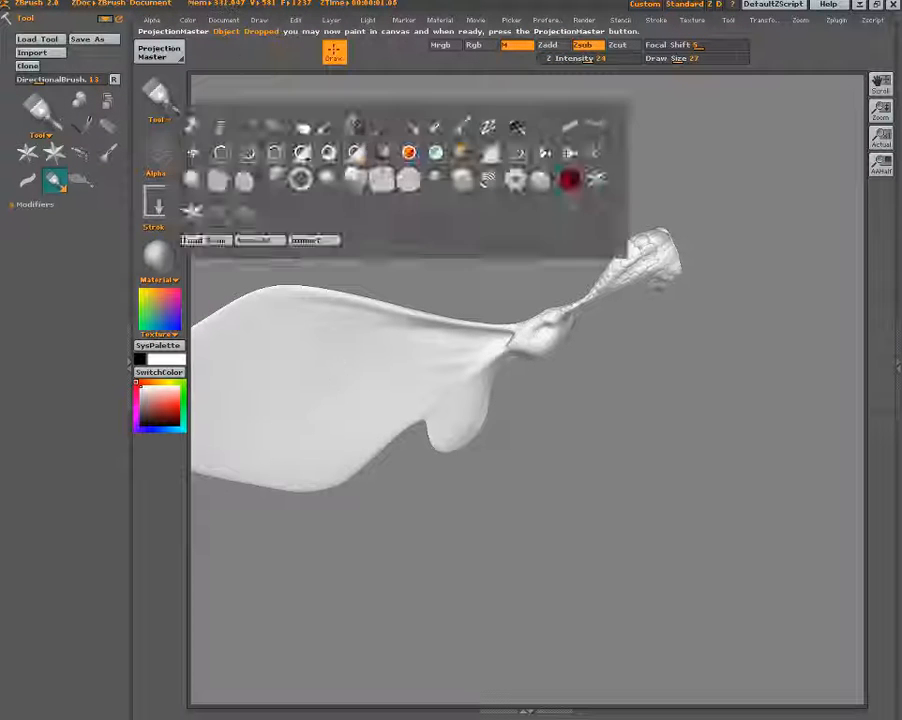
left_click(568, 125)
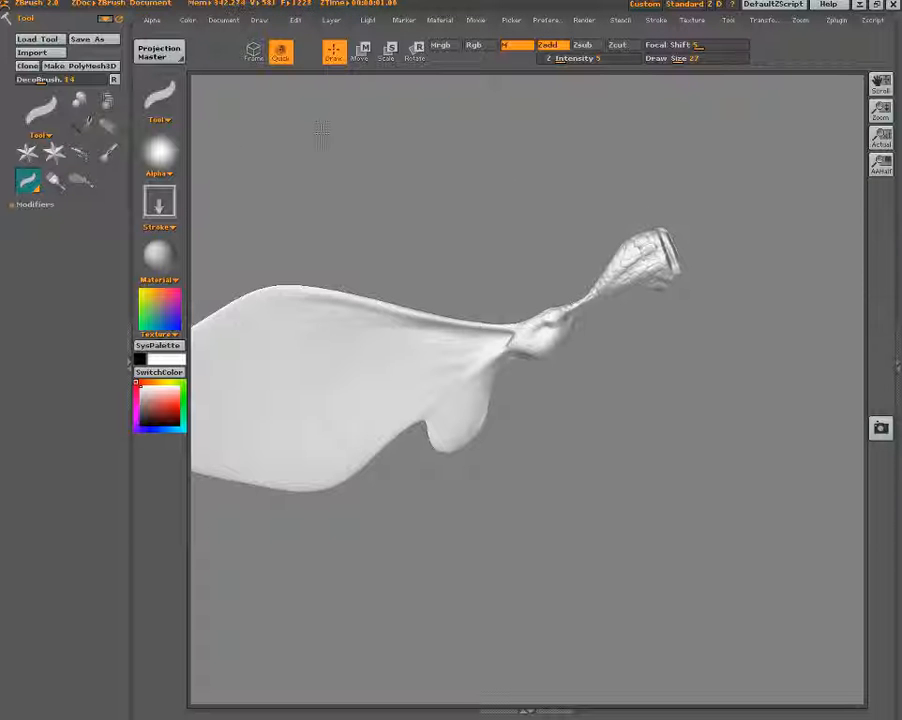
left_click(162, 59)
left_click(411, 512)
Touch up the wing's joint at Z Intensity 11 and save the wing mesh as a tool.
left_click(764, 20)
left_click(793, 117)
left_click_drag(686, 290, 700, 408)
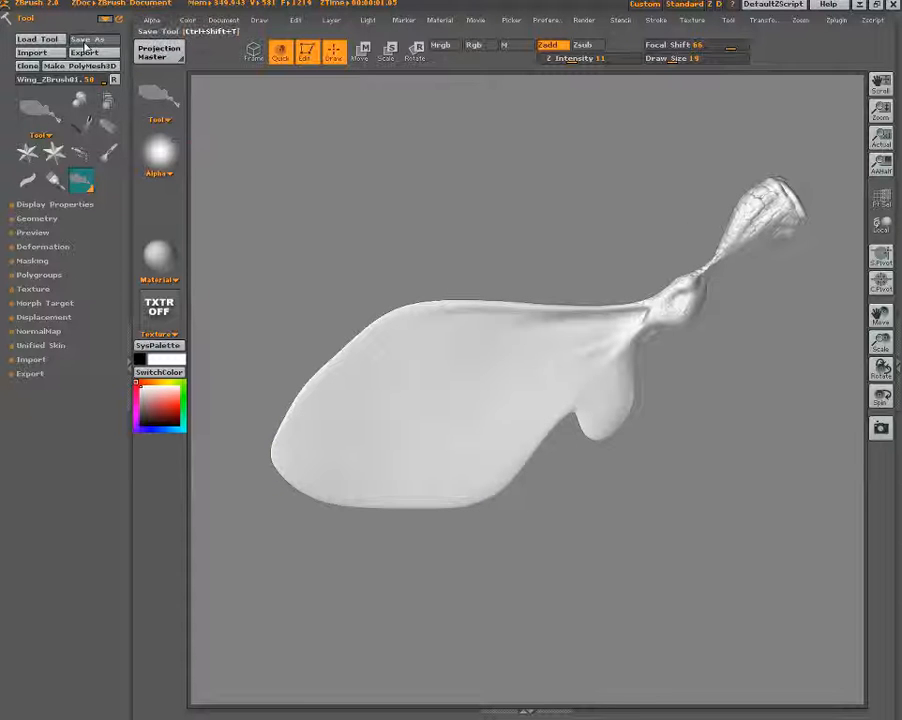
left_click(90, 39)
key("Return")
left_click(497, 390)
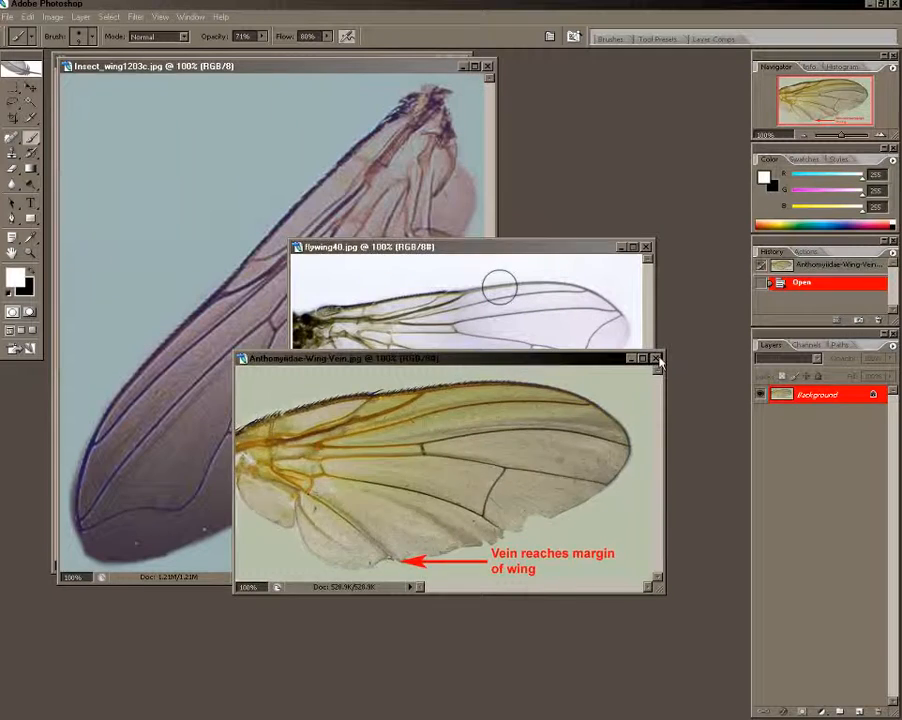
In Photoshop, close Anthomyiidae-Wing-Vein.jpg and Insect_wing1203c.jpg, and place flywing40.jpg beside the creature artwork.
left_click(656, 359)
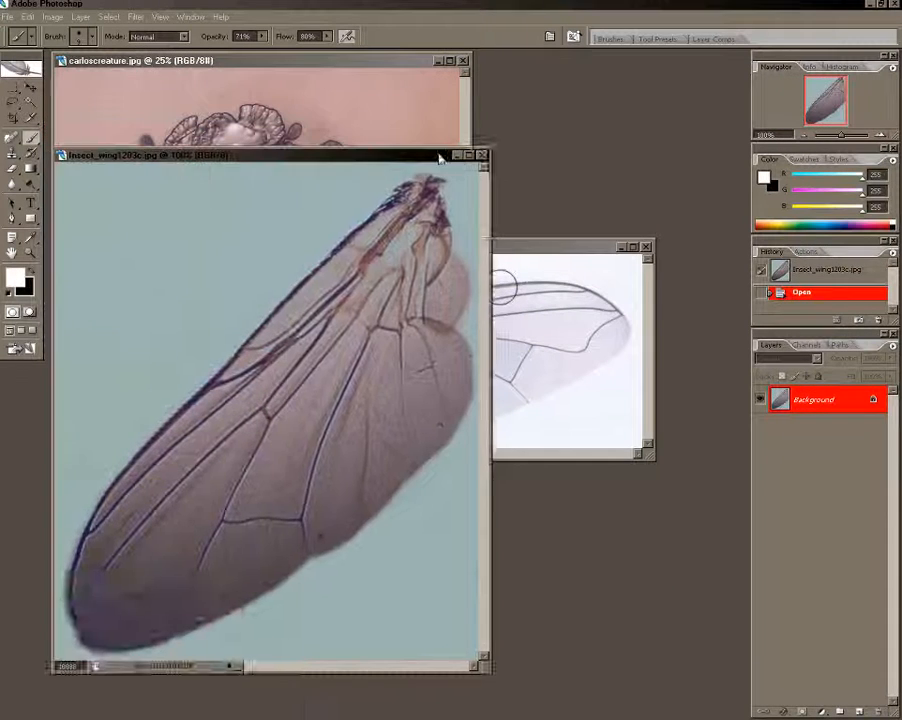
left_click(476, 155)
left_click_drag(451, 252, 444, 163)
left_click_drag(350, 167, 415, 173)
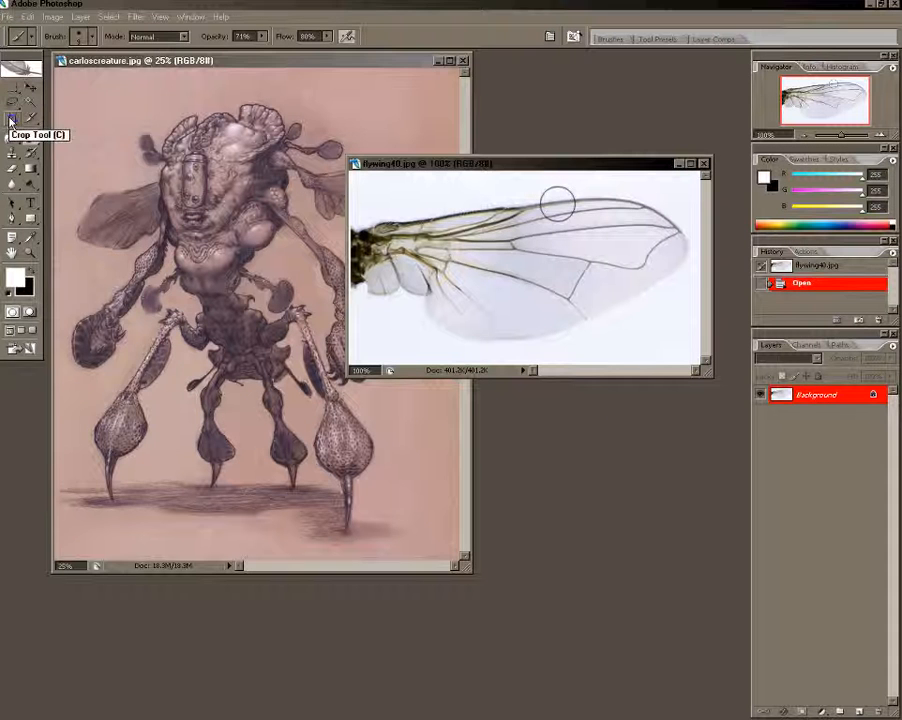
Create a new 900 by 900 pixel document and fill it with black.
left_click(8, 17)
left_click(20, 32)
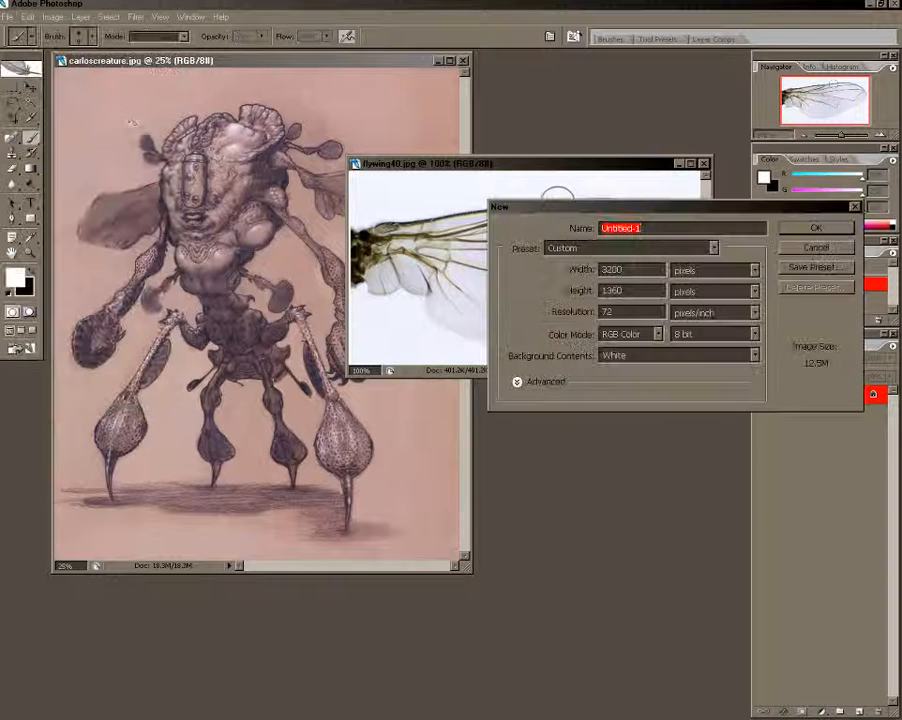
type("100")
key("Tab")
type("900")
key("Return")
left_click(33, 273)
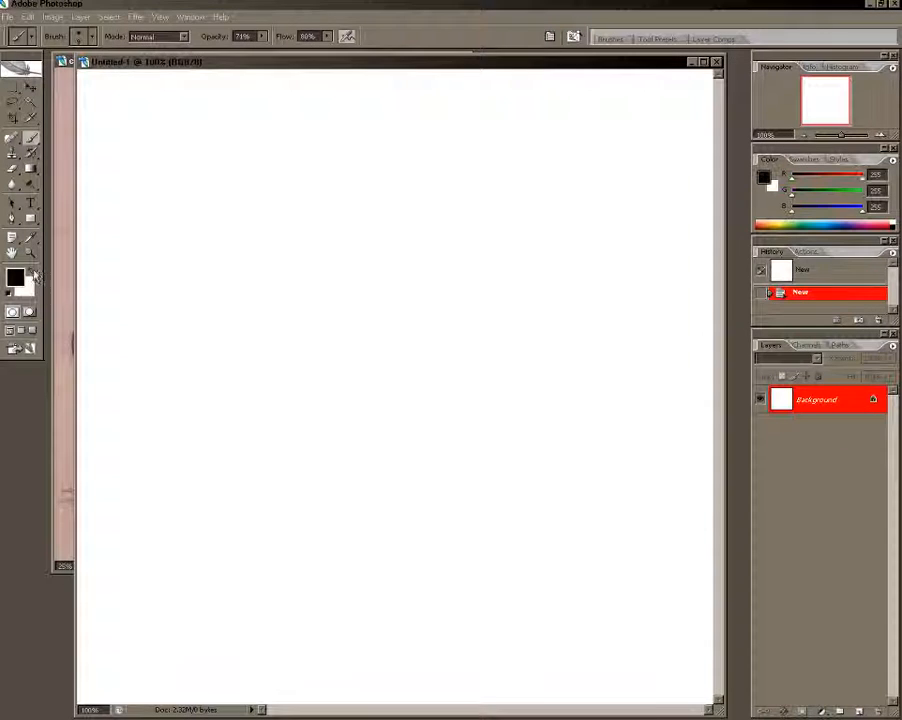
left_click(13, 168)
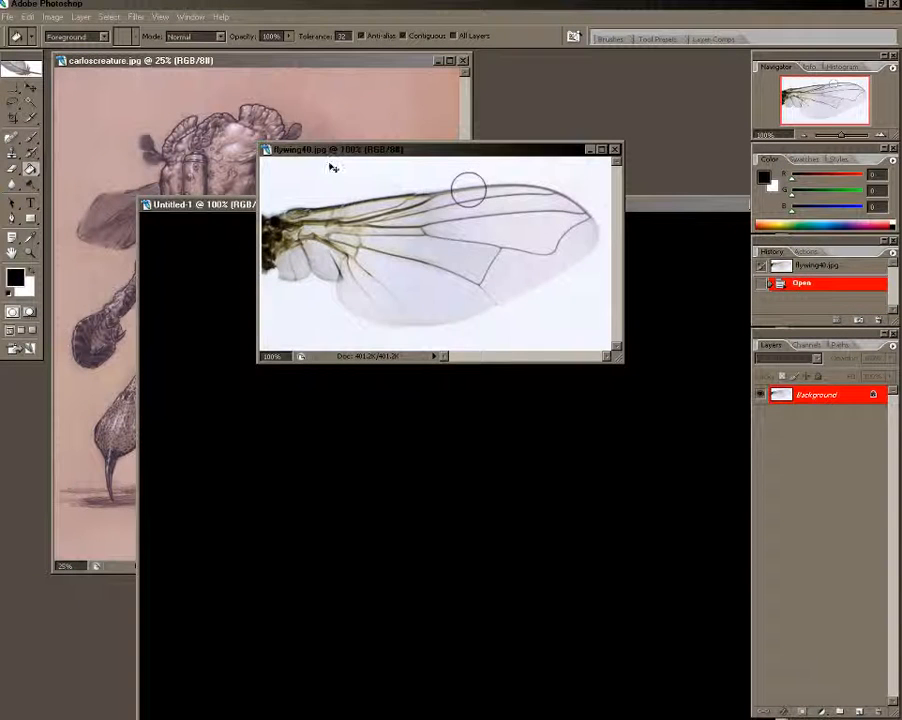
Copy the whole flywing40.jpg image, close that file, and paste the wing into the black document.
key("ctrl+a")
key("ctrl+c")
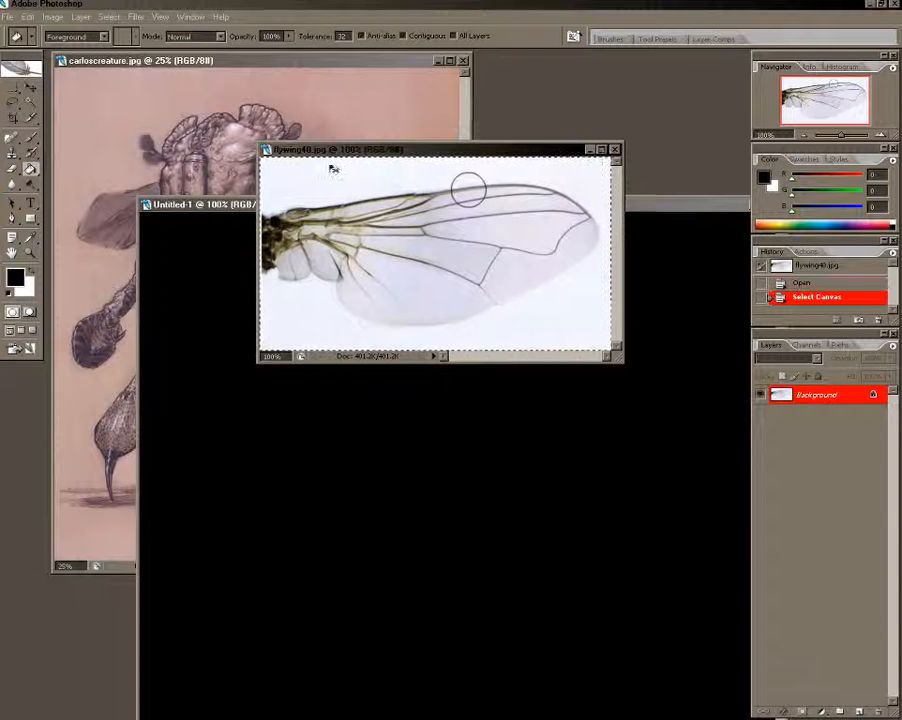
left_click(614, 149)
left_click_drag(559, 203, 476, 96)
key("ctrl+v")
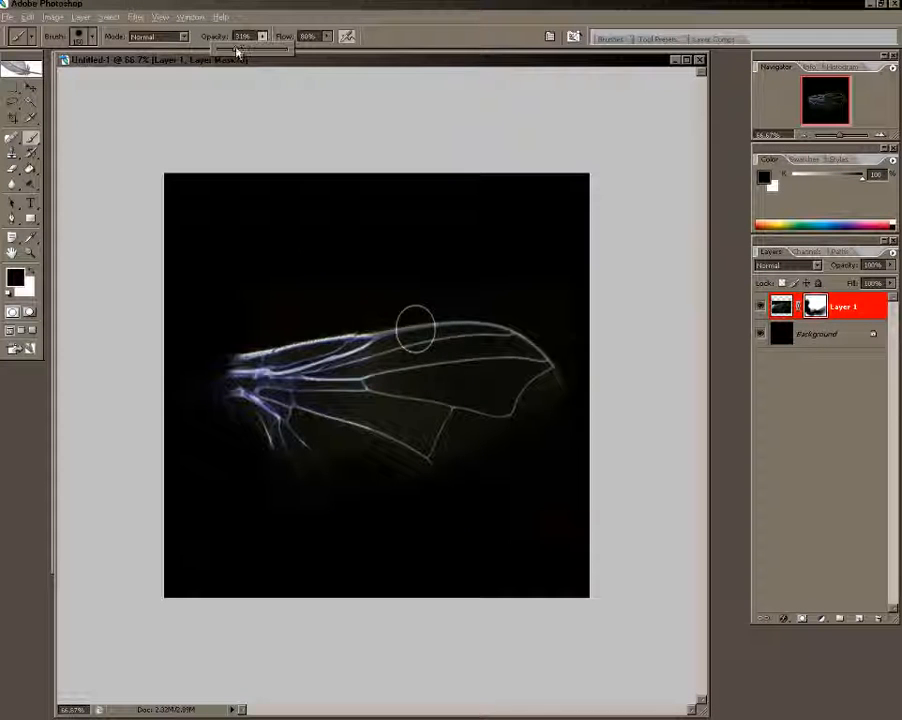
Paint black on Layer 1's mask at 31% opacity to fade out the wing's outer edges, keeping the inner veins.
mouse_move(254, 290)
left_mouse_down()
mouse_move(280, 310)
mouse_move(378, 287)
left_mouse_up()
mouse_move(284, 306)
left_mouse_down()
mouse_move(462, 286)
mouse_move(564, 382)
left_mouse_up()
left_click_drag(360, 481, 290, 437)
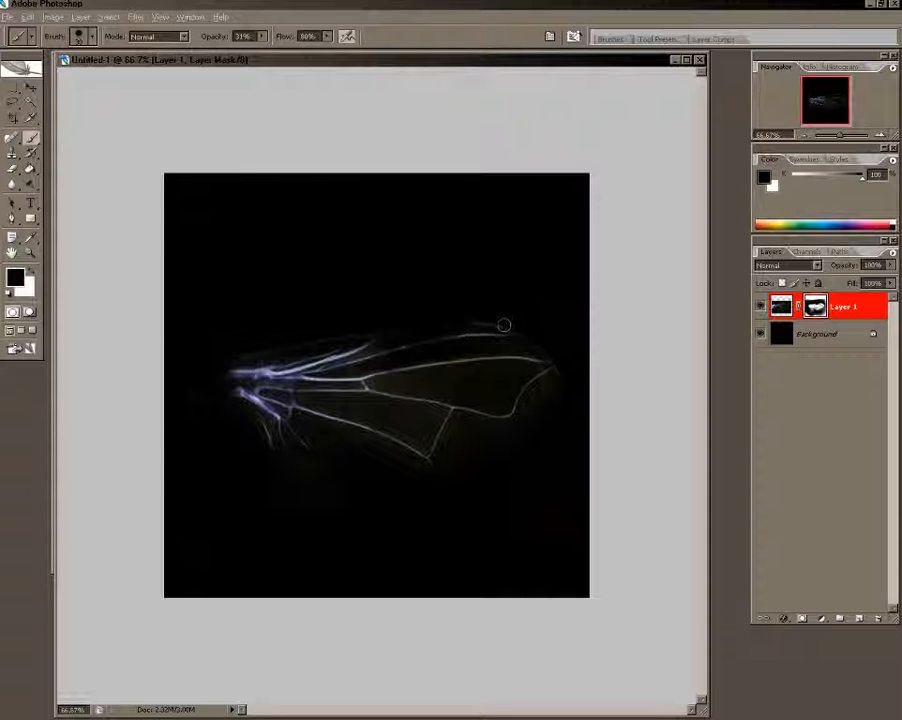
Set up saving the faded wing-vein image as a JPEG copy in the Maps _Samples folder.
left_click(12, 17)
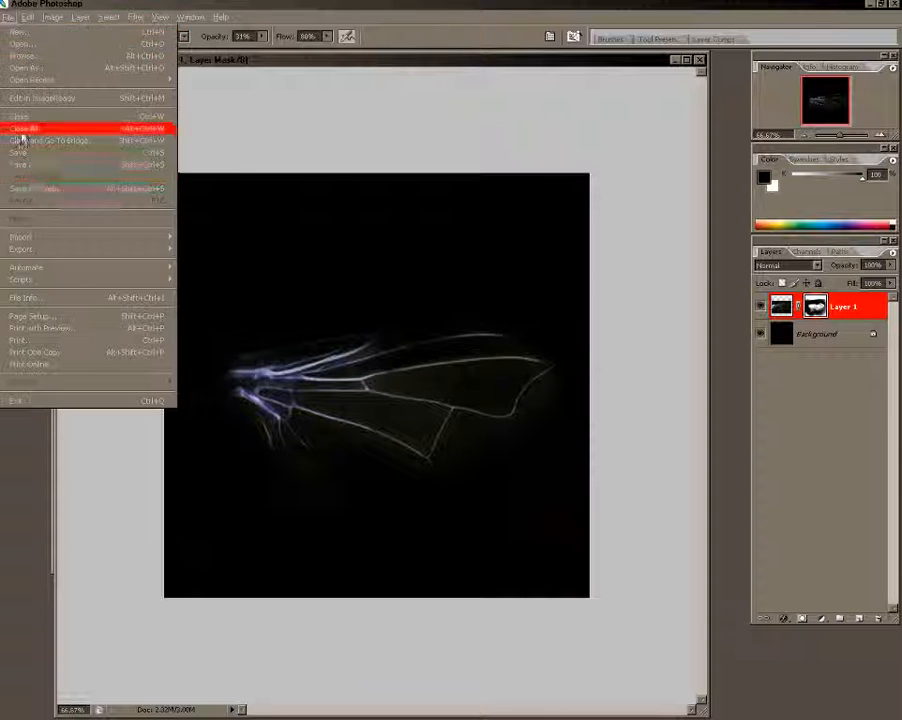
left_click(60, 163)
left_click(660, 547)
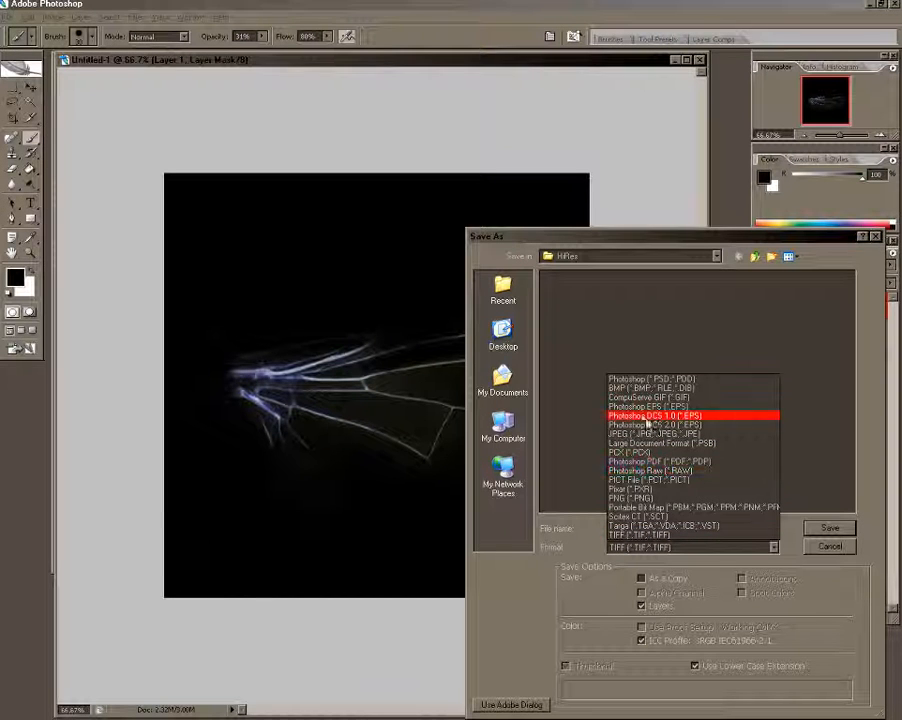
left_click(645, 433)
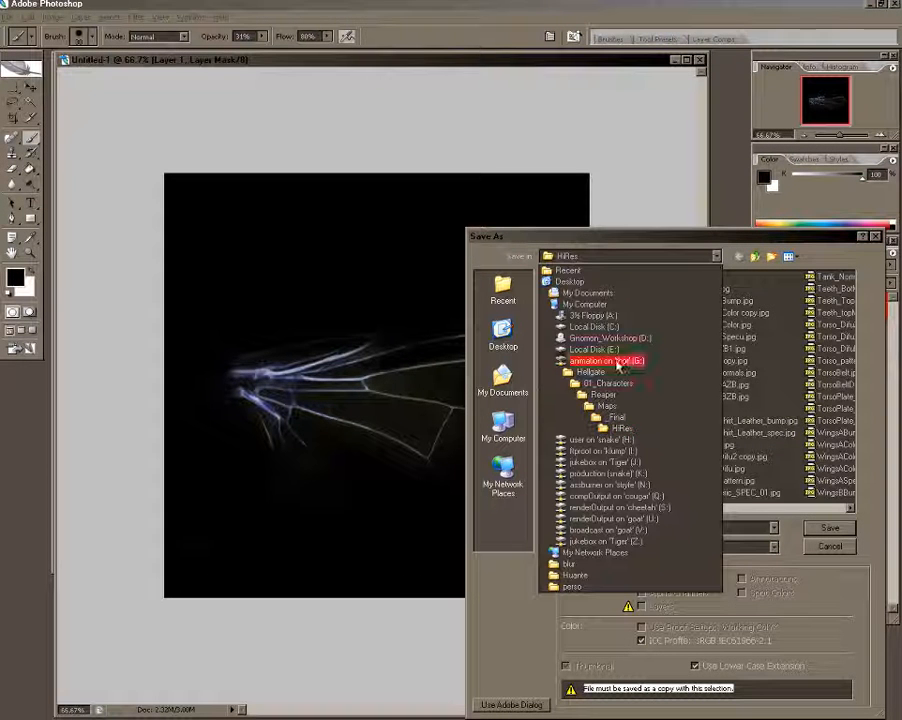
left_click(594, 356)
double_click(563, 277)
double_click(566, 289)
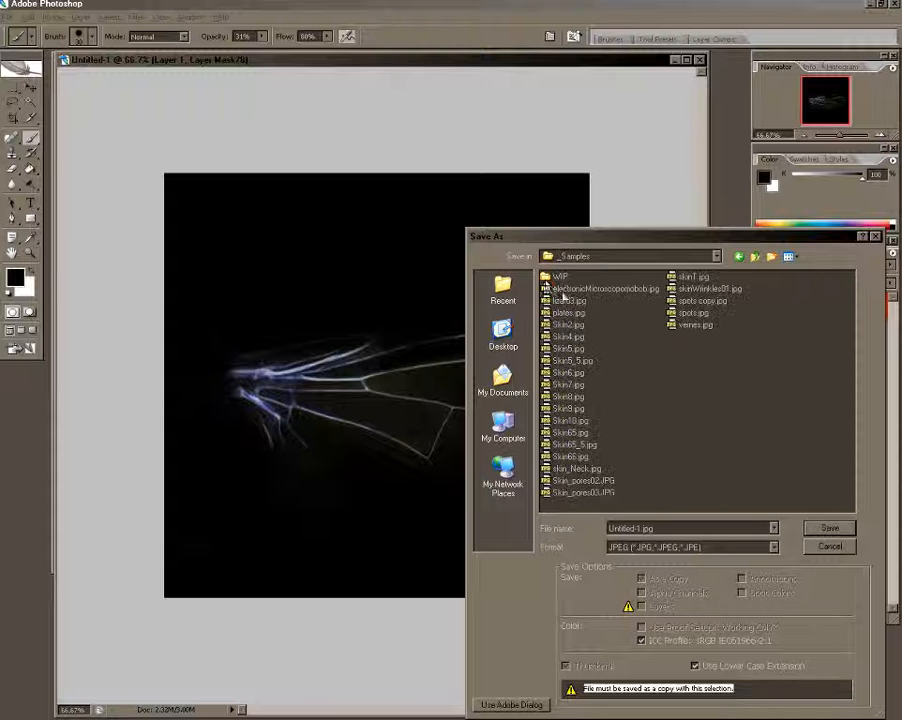
left_click(753, 257)
double_click(565, 300)
left_click(742, 257)
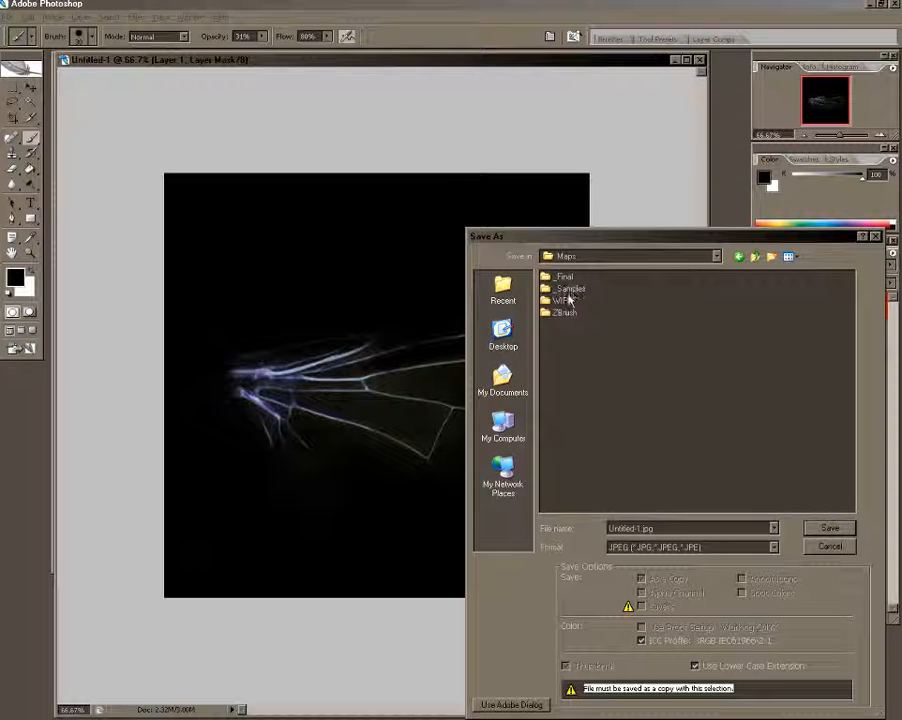
double_click(567, 290)
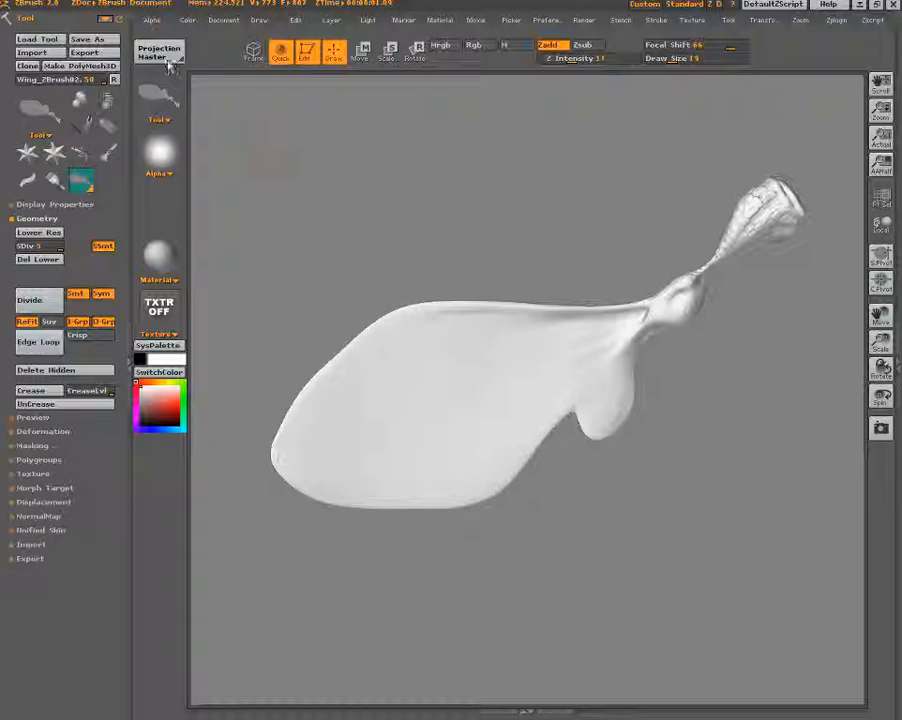
Switch to ZBrush and drop the wing mesh onto the canvas with Projection Master, keeping Deformation and Fade enabled.
left_click(165, 54)
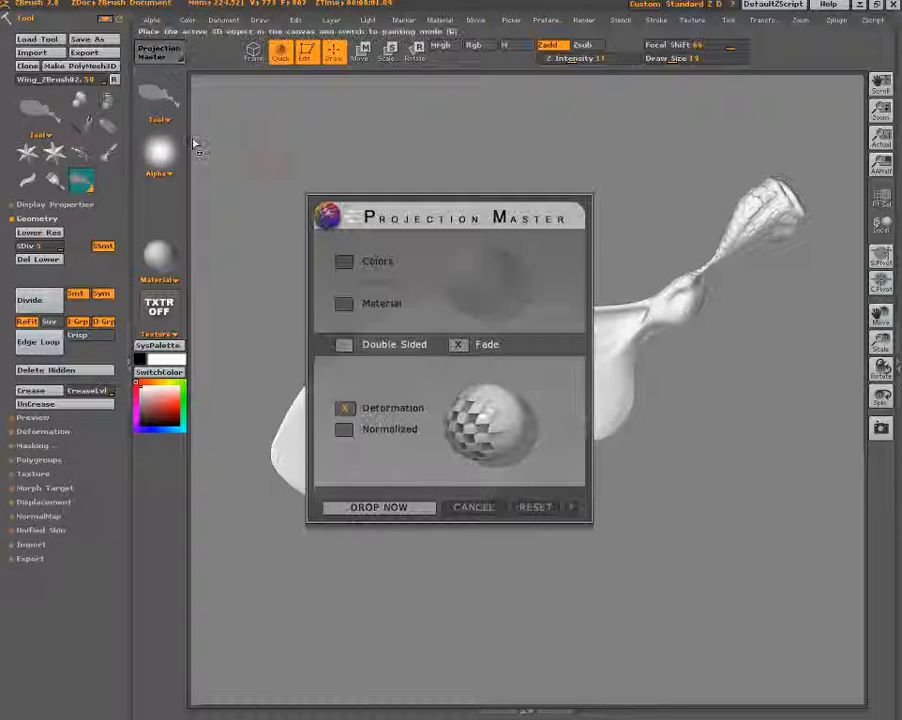
left_click(360, 508)
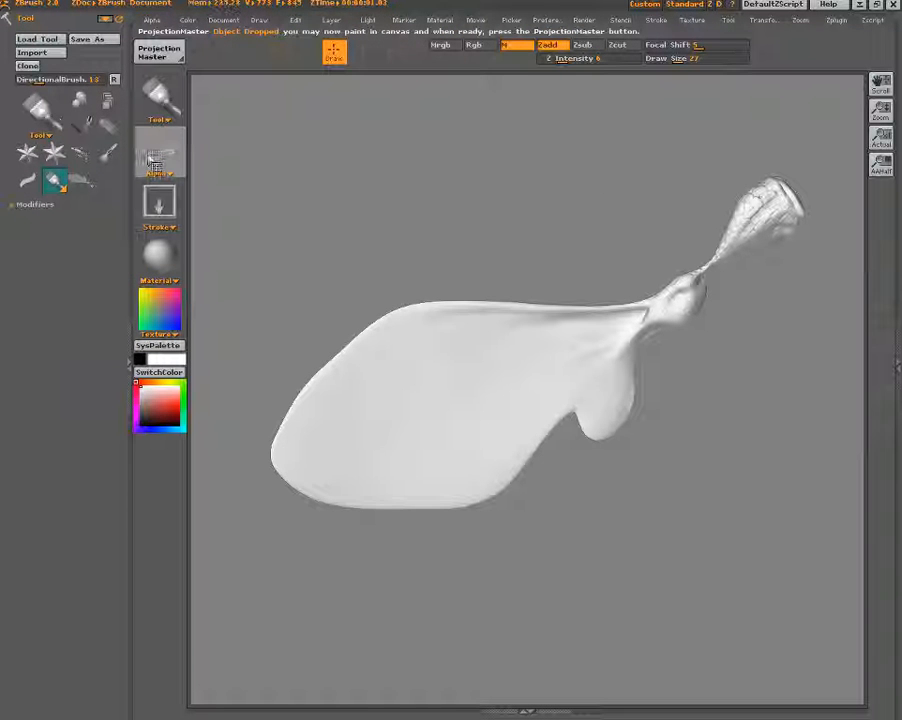
left_click(158, 95)
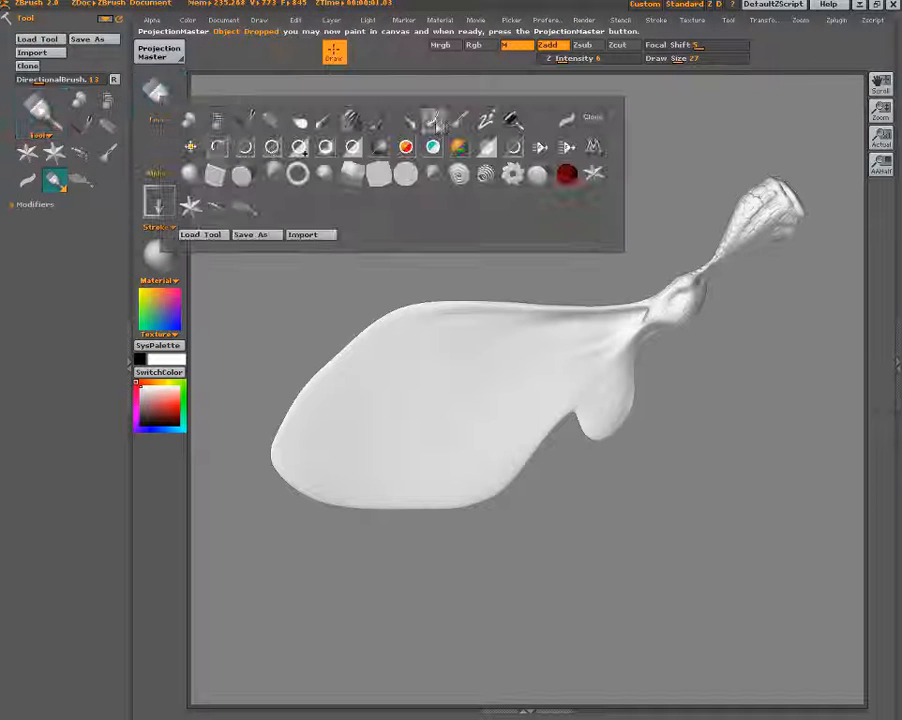
left_click(157, 201)
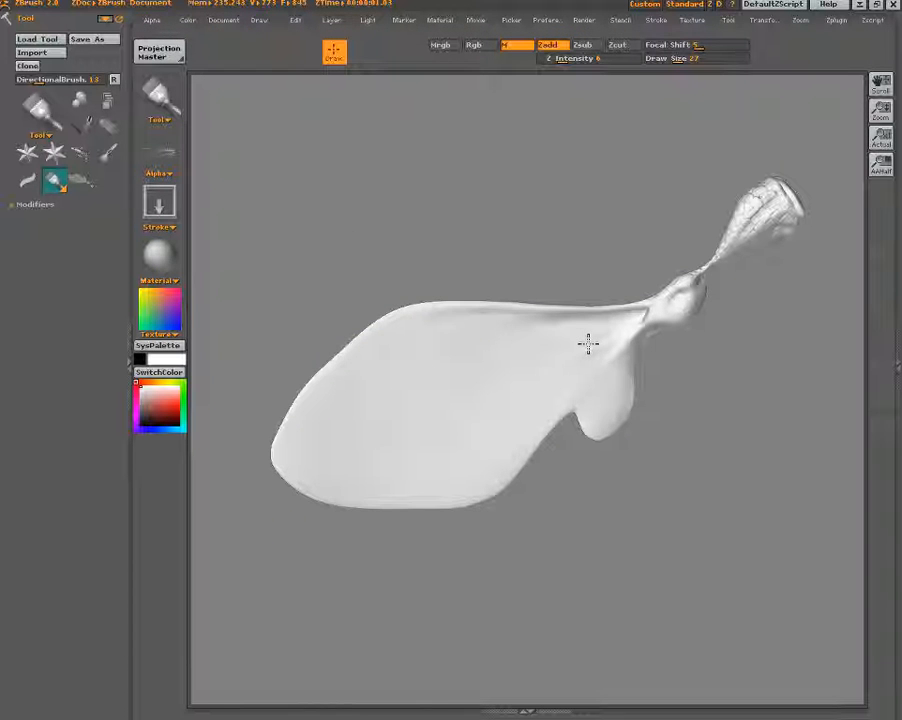
key("t")
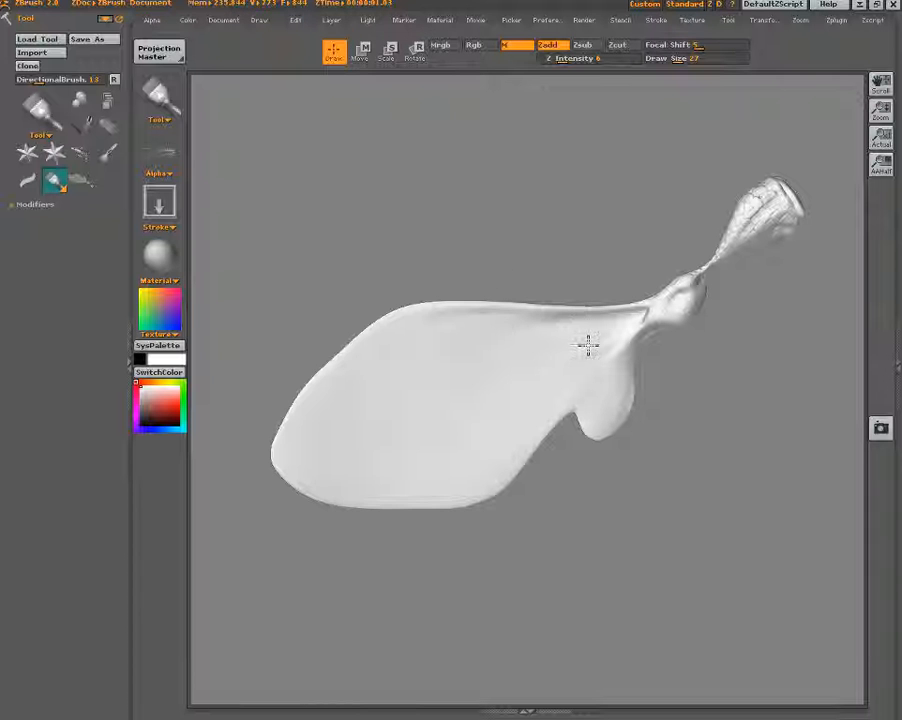
Try stamping the wing-vein alpha across the smooth membrane at different sizes and angles, undoing each placement.
left_click_drag(600, 340, 610, 398)
key("ctrl+z")
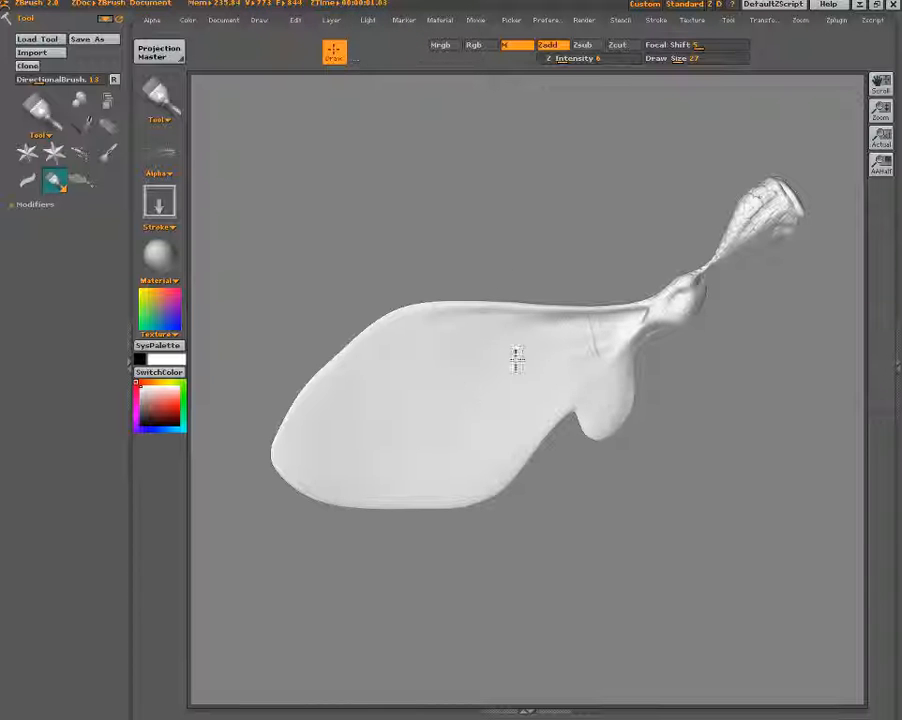
left_click_drag(562, 342, 592, 408)
key("ctrl+z")
left_click_drag(540, 308, 645, 400)
key("ctrl+z")
mouse_move(640, 325)
left_mouse_down()
mouse_move(530, 365)
mouse_move(452, 372)
left_mouse_up()
key("ctrl+z")
left_click_drag(590, 366, 515, 352)
left_click_drag(595, 398, 508, 392)
key("ctrl+z")
left_click_drag(592, 312, 372, 406)
left_click_drag(580, 328, 420, 443)
left_click_drag(590, 348, 500, 443)
left_click_drag(590, 312, 505, 342)
mouse_move(615, 335)
left_mouse_down()
mouse_move(595, 388)
mouse_move(335, 395)
left_mouse_up()
key("ctrl+z")
left_click_drag(525, 360, 390, 440)
left_click_drag(555, 328, 365, 356)
left_click_drag(590, 350, 485, 455)
left_click_drag(638, 335, 602, 400)
left_click_drag(335, 408, 385, 438)
left_click_drag(448, 415, 485, 455)
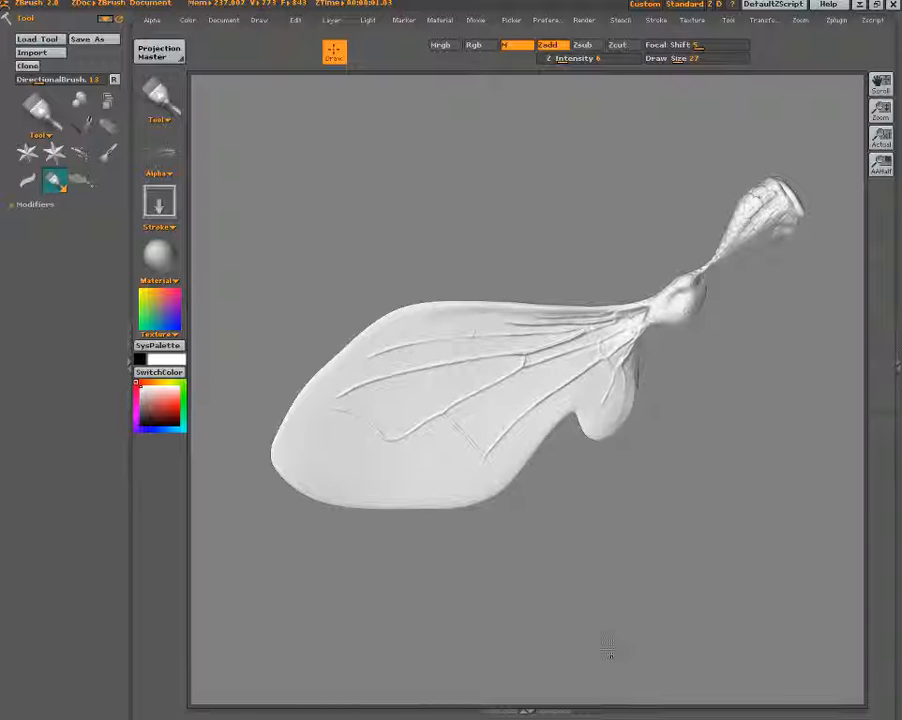
key("ctrl+z")
key("ctrl+z")
key("ctrl+z")
key("ctrl+z")
key("ctrl+z")
key("ctrl+z")
key("ctrl+z")
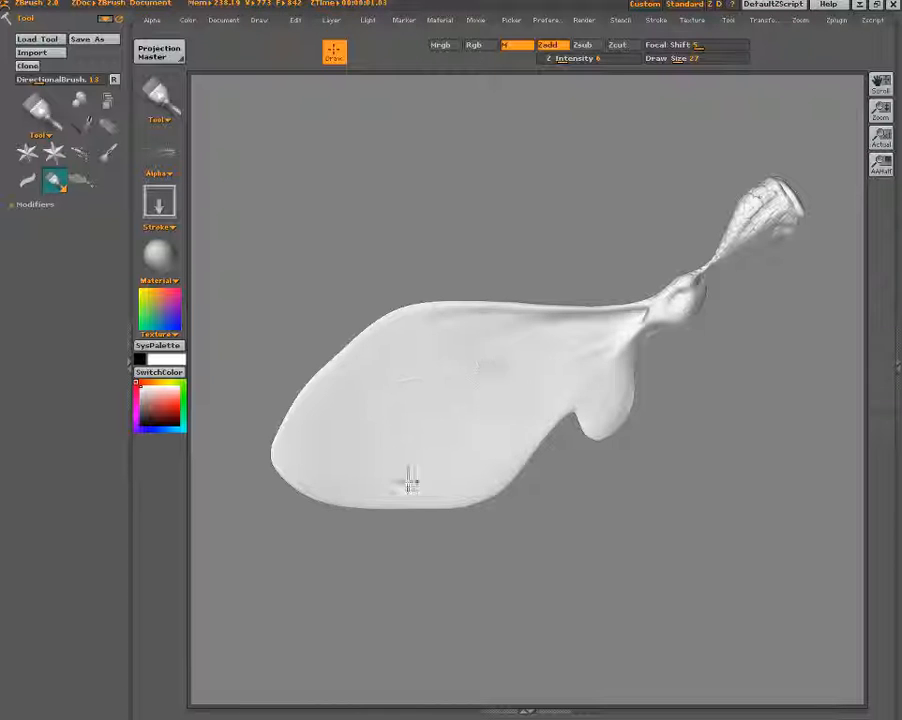
left_click_drag(434, 584, 568, 705)
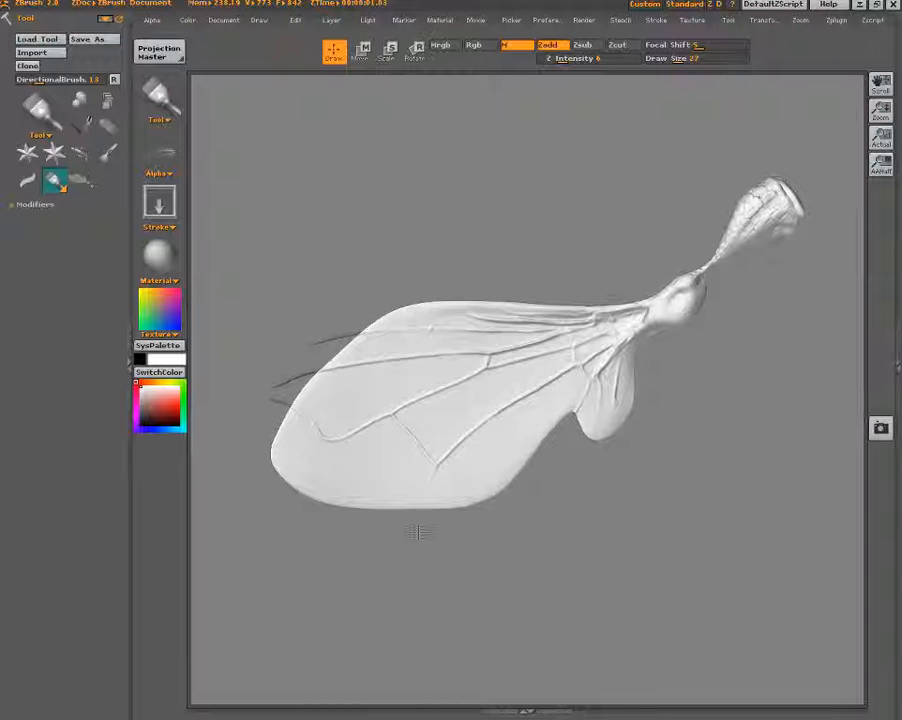
key("ctrl+z")
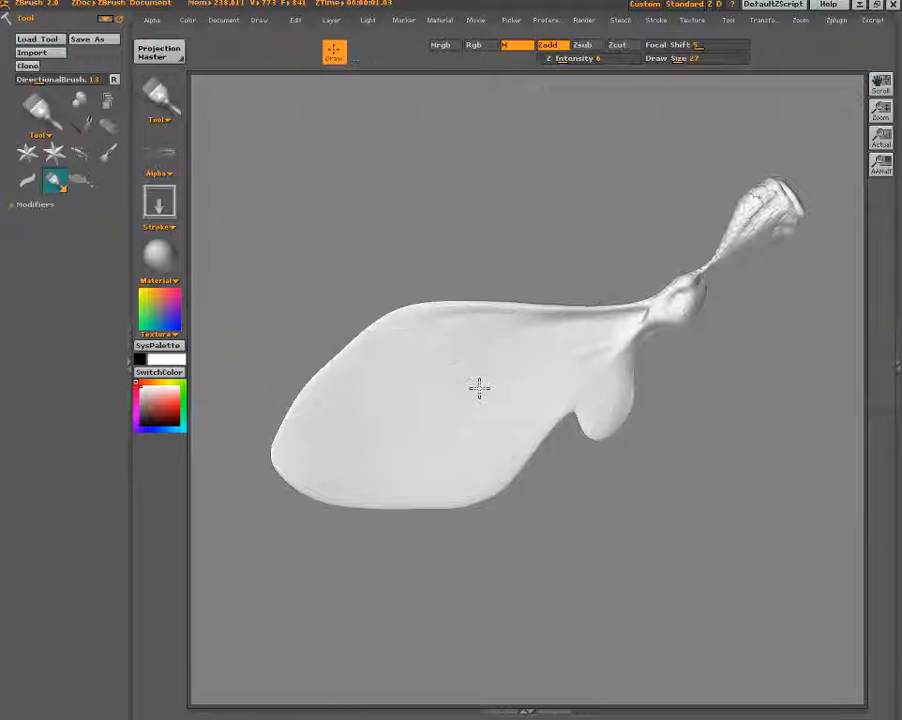
Try stamping the vein alpha across the membrane and picking it up with Projection Master, and undo the pickup.
left_click_drag(528, 420, 605, 714)
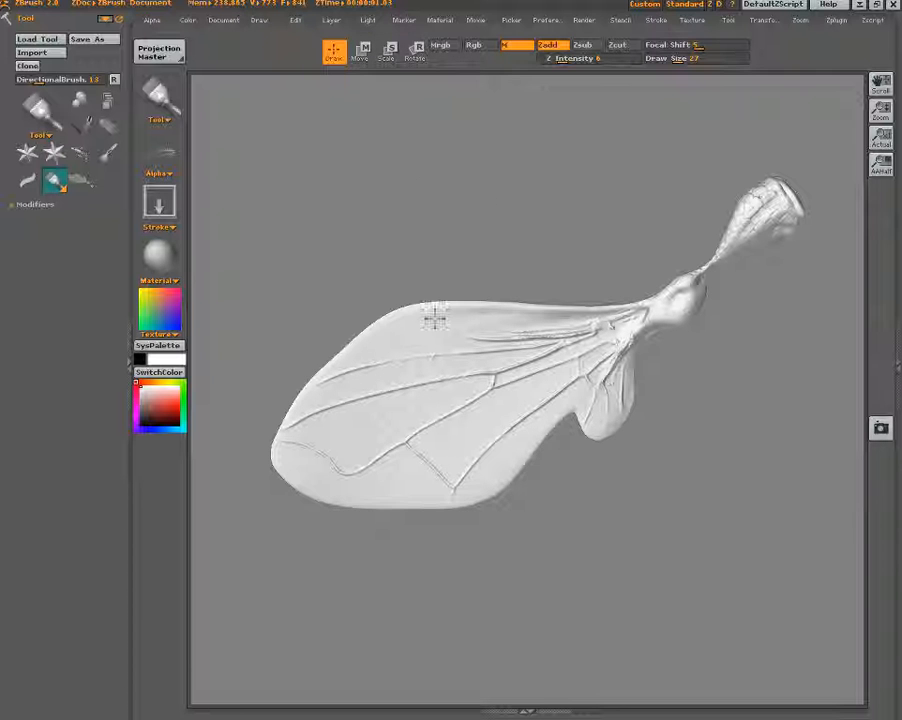
left_click(159, 52)
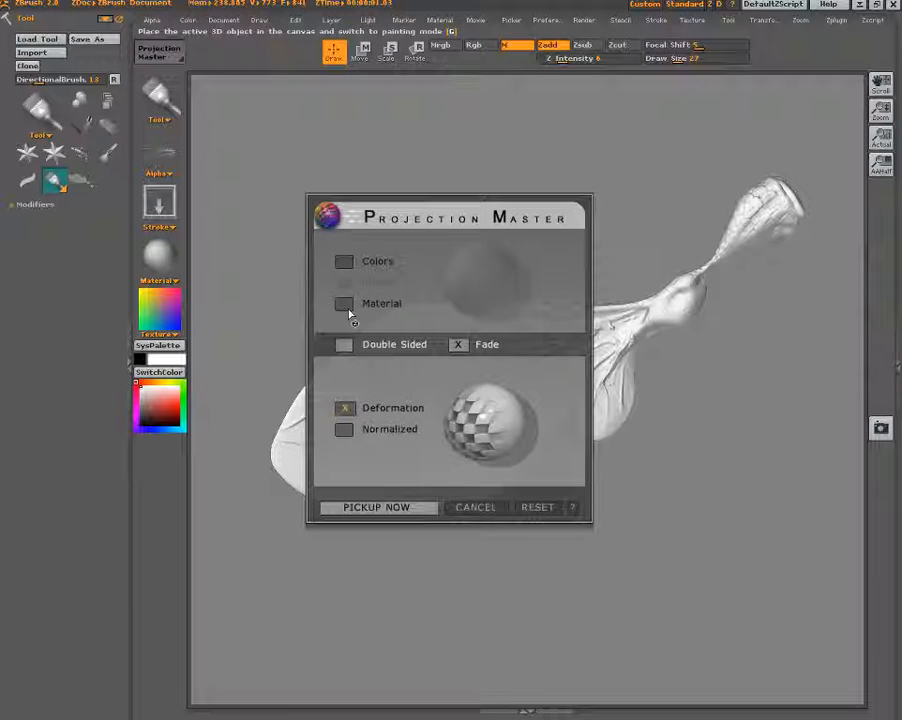
left_click(380, 507)
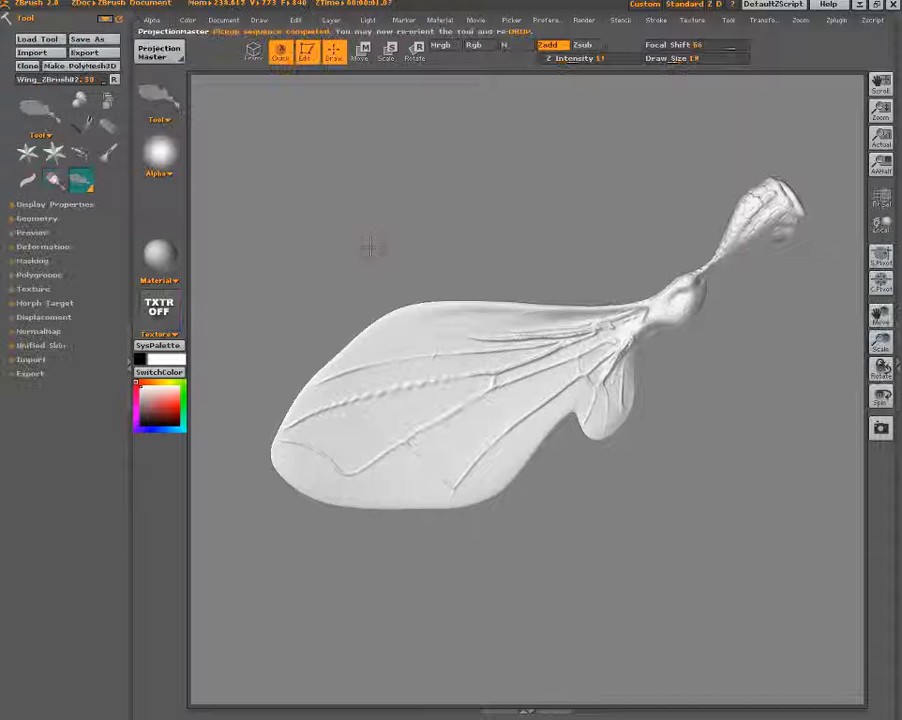
key("ctrl+z")
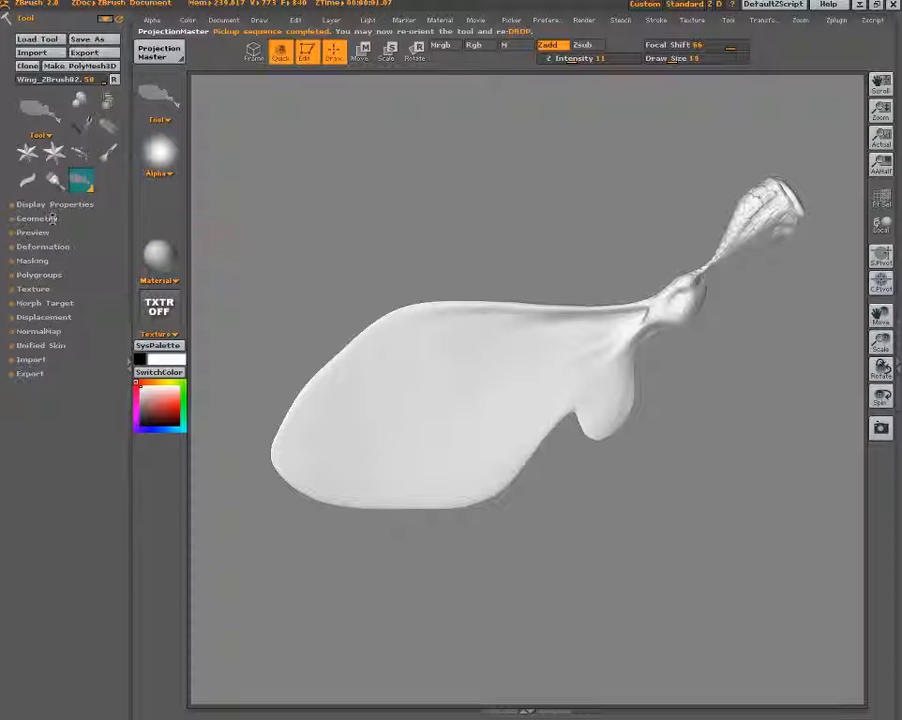
Divide the wing mesh to subdivision level 6 and drop it onto the canvas again with Projection Master.
left_click(38, 218)
left_click(44, 306)
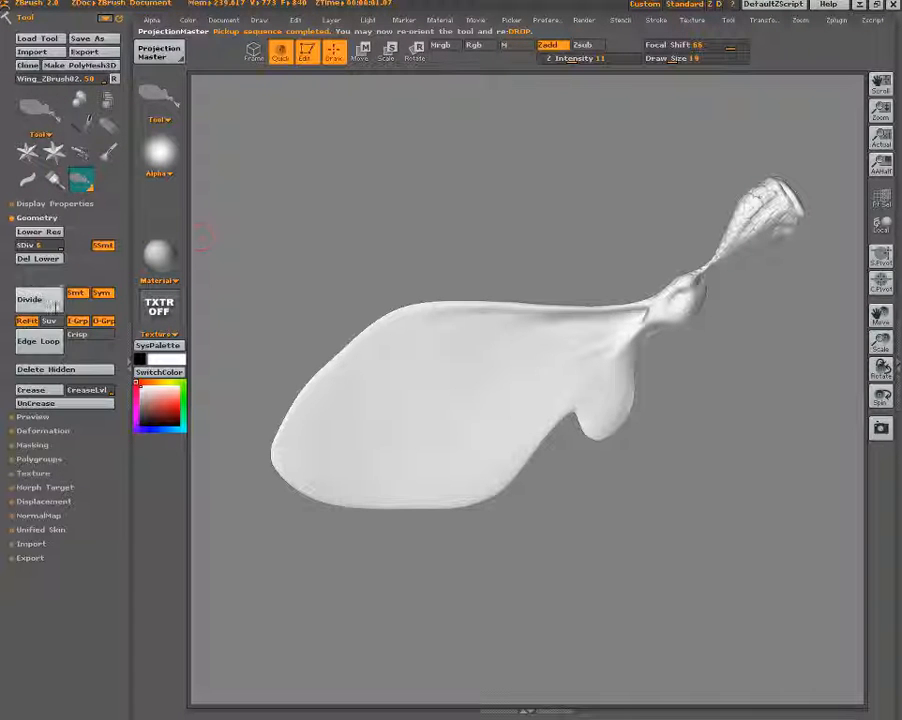
left_click(160, 52)
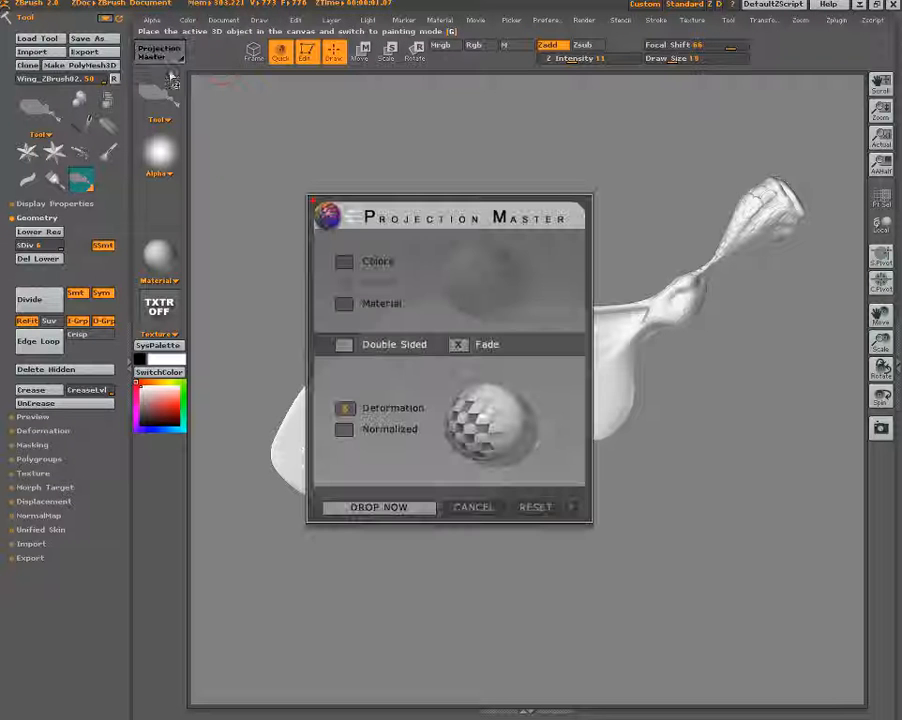
left_click(354, 504)
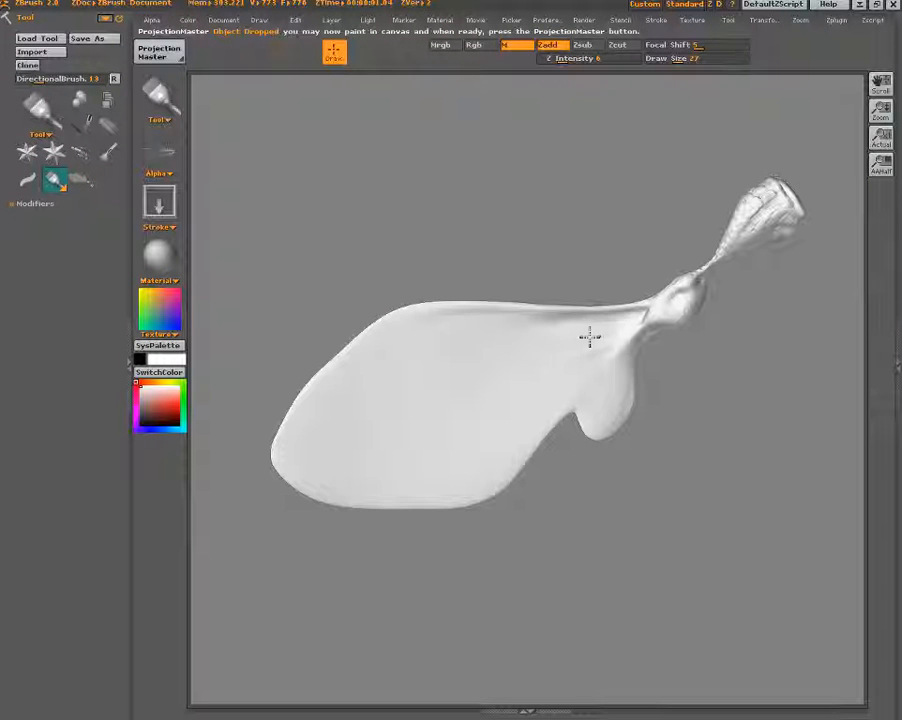
Stamp the vein alpha so its veins fan from the wing joint across the membrane, and pick it up with Projection Master.
left_click_drag(475, 369, 569, 706)
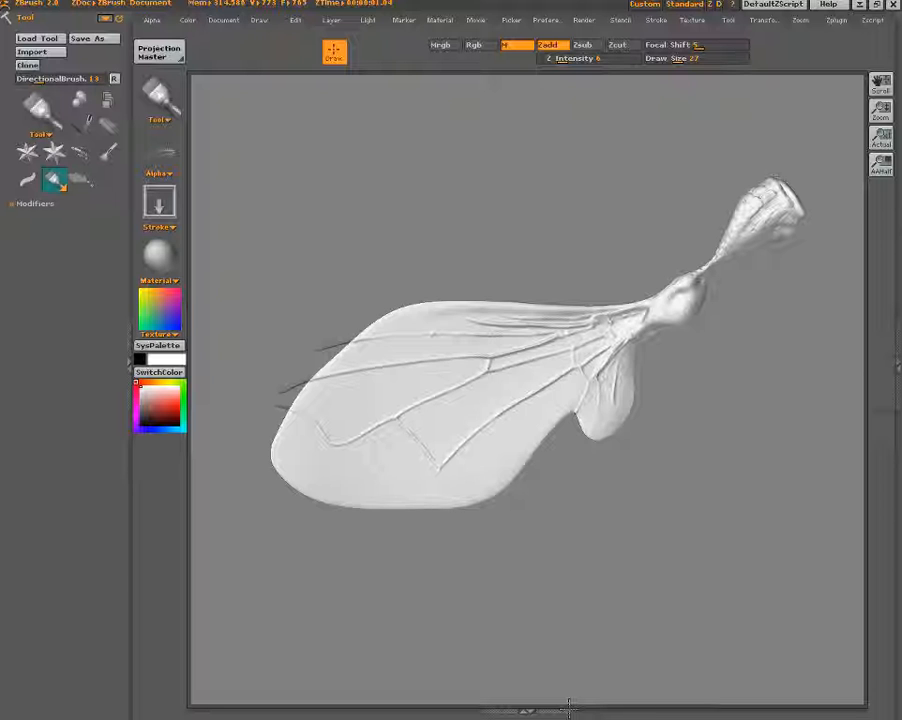
key("ctrl+z")
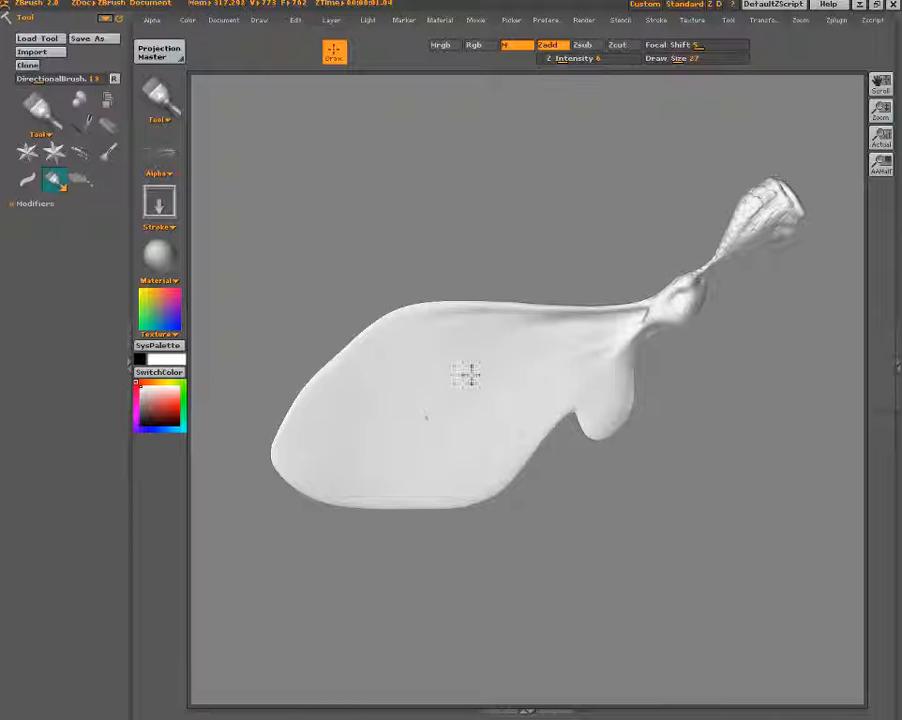
left_click_drag(445, 408, 352, 517)
mouse_move(508, 640)
left_mouse_down()
mouse_move(518, 702)
mouse_move(557, 712)
mouse_move(548, 716)
mouse_move(600, 718)
left_mouse_up()
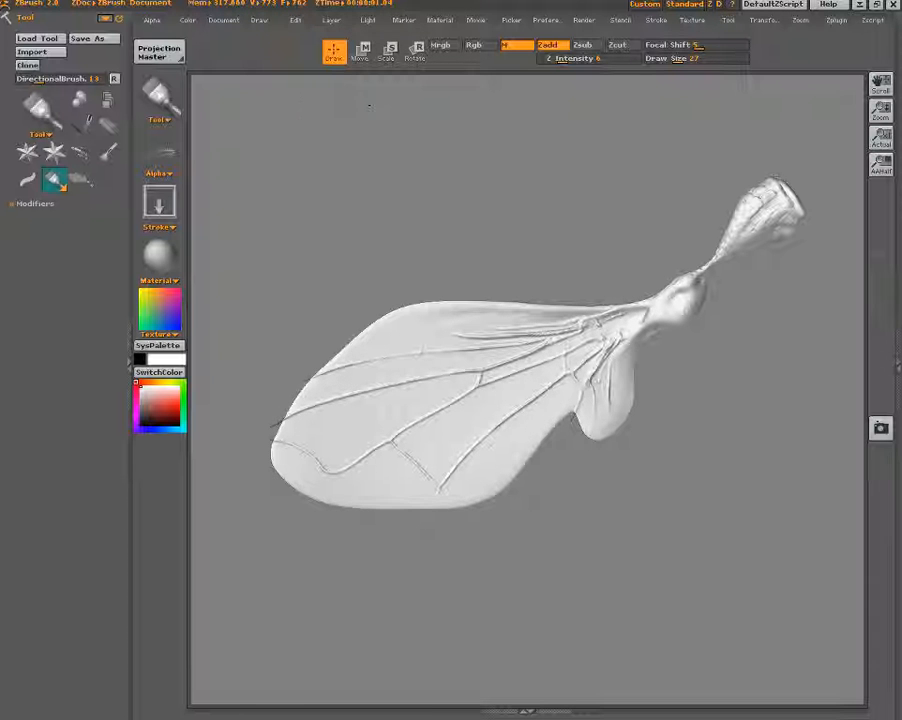
left_click(160, 52)
left_click(376, 507)
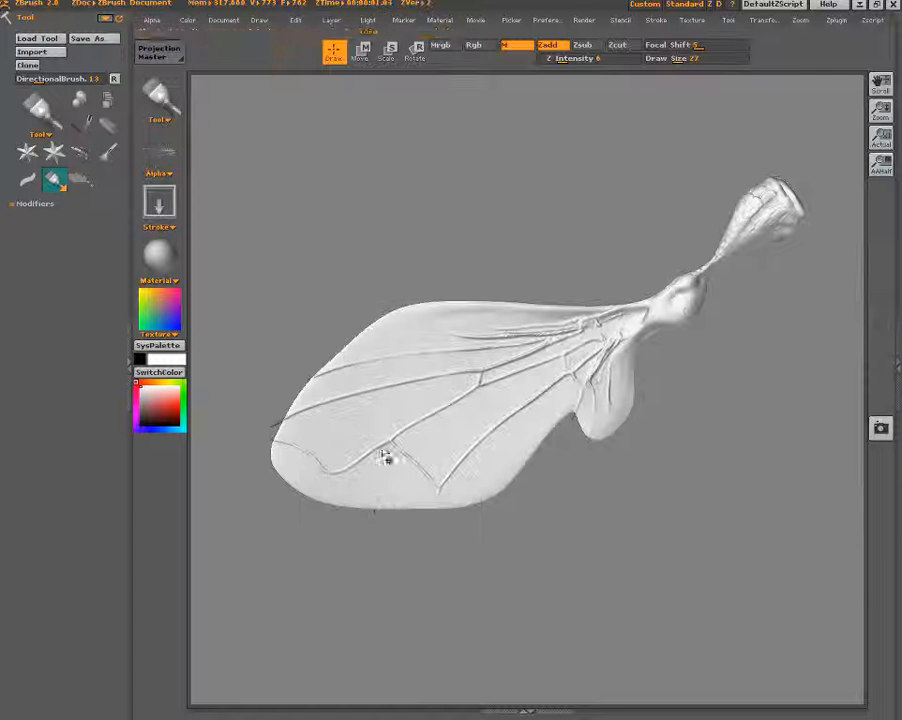
mouse_move(408, 225)
left_mouse_down()
mouse_move(425, 237)
mouse_move(415, 240)
mouse_move(446, 230)
left_mouse_up()
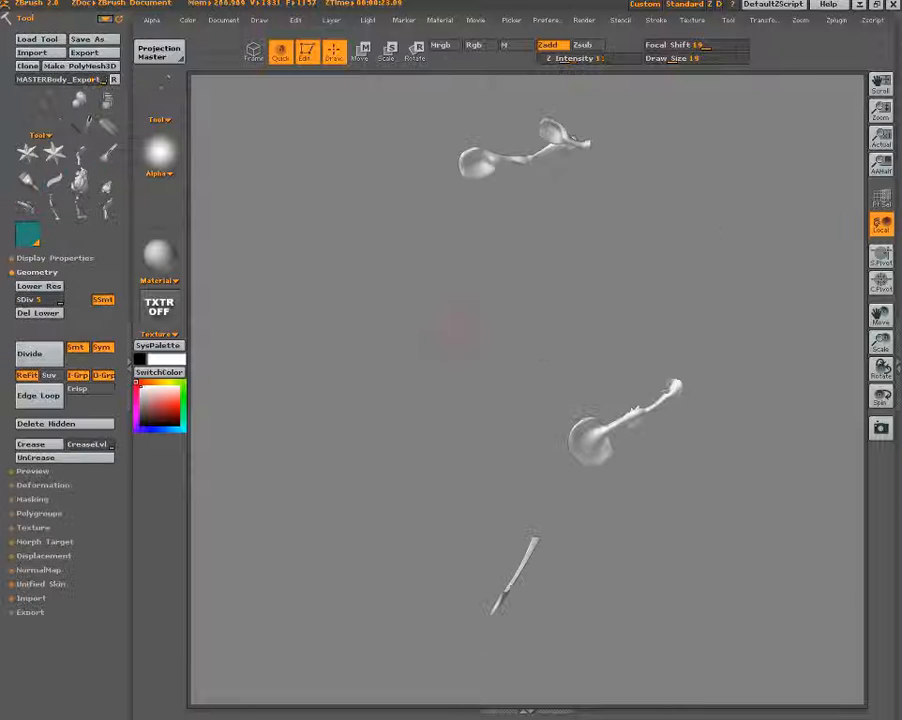
Shape the surface of the body part's broad, paddle-like end with Z Intensity 5 and Draw Size 39.
mouse_move(546, 286)
left_mouse_down()
mouse_move(473, 246)
mouse_move(602, 405)
mouse_move(624, 278)
mouse_move(568, 282)
mouse_move(501, 338)
mouse_move(489, 366)
mouse_move(489, 432)
mouse_move(445, 393)
left_mouse_up()
left_click(560, 58)
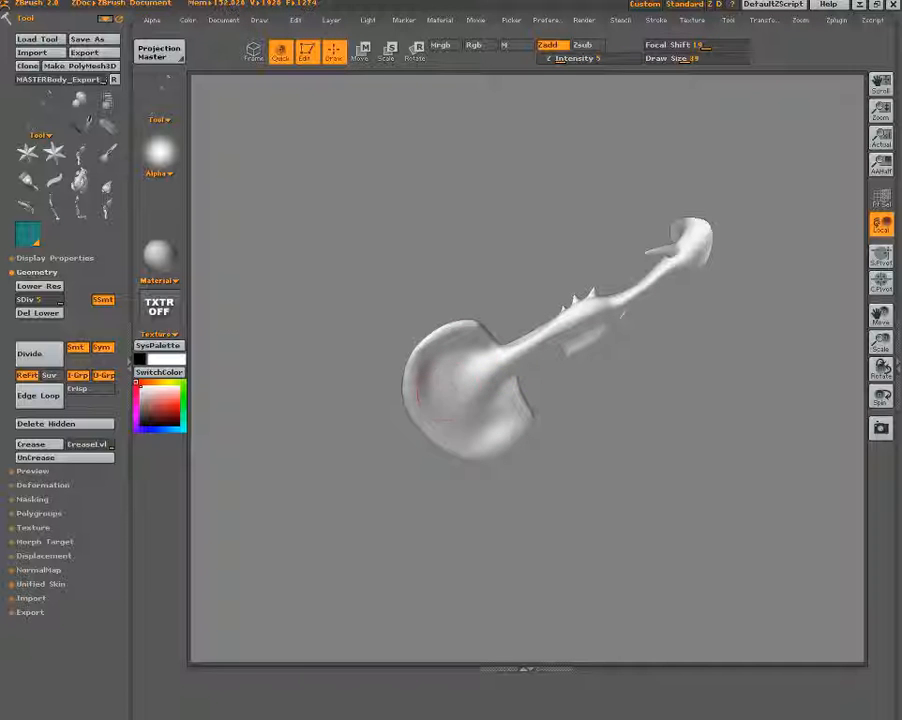
mouse_move(504, 352)
left_mouse_down("shift")
mouse_move(458, 368)
mouse_move(442, 392)
left_mouse_up("shift")
Sculpt small raised bumps along the stalk from several sides with Z Intensity 11 and Draw Size 9.
key("bracketleft")
key("bracketleft")
left_click(573, 59)
left_click(573, 313)
left_click(593, 307)
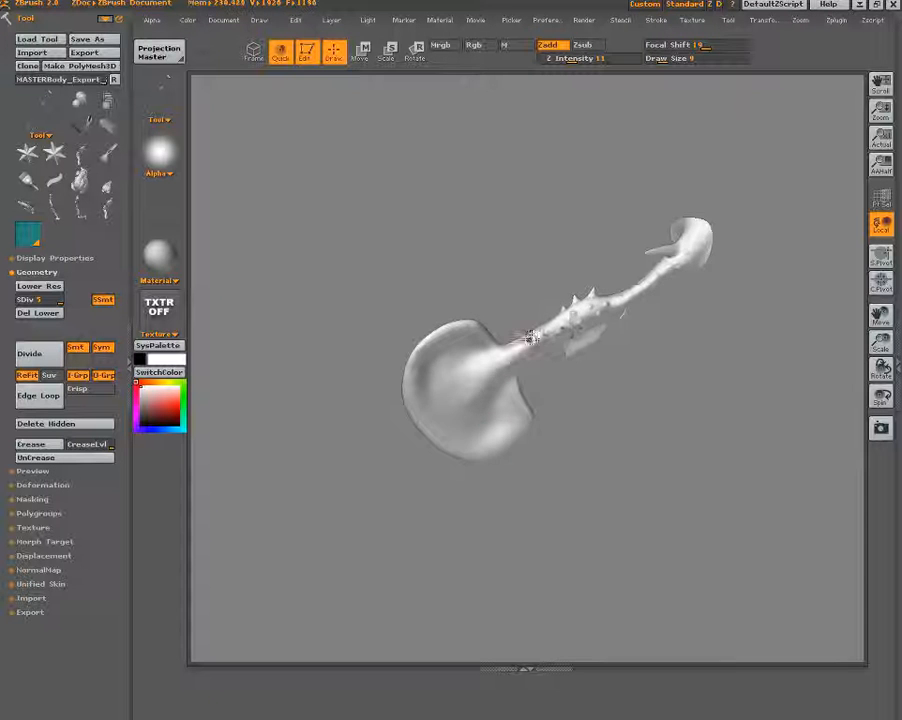
left_click_drag(527, 342, 580, 304)
left_click_drag(528, 352, 590, 308)
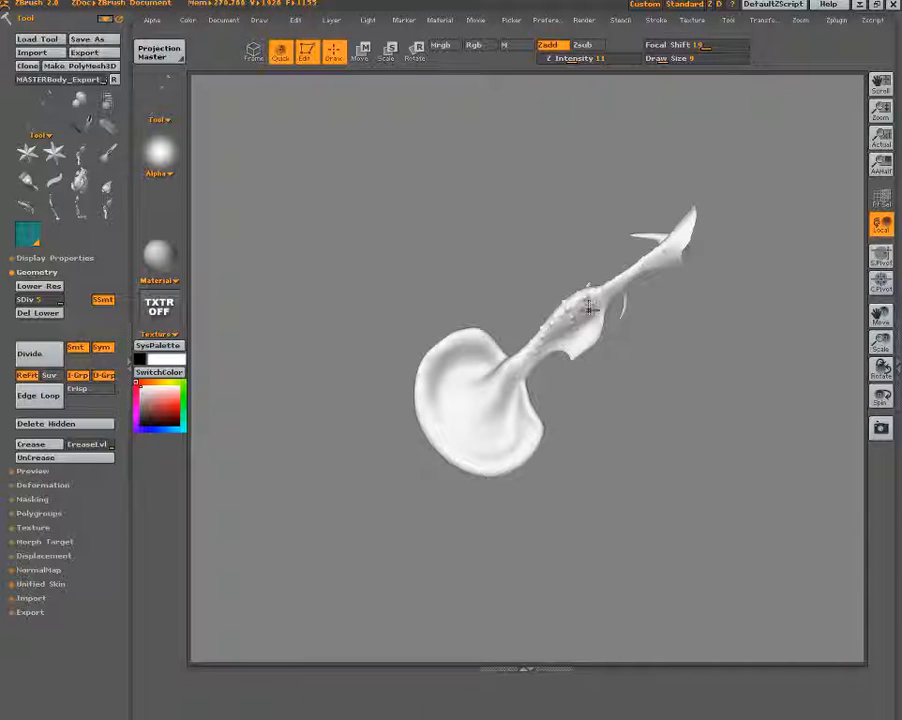
left_click_drag(666, 262, 686, 330)
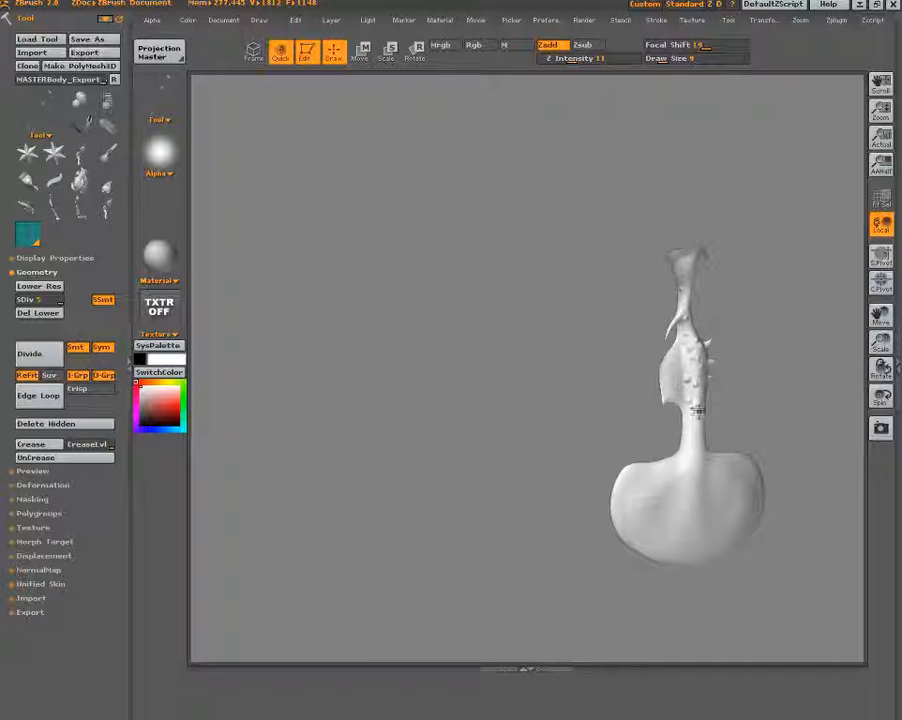
left_click_drag(697, 372, 628, 462)
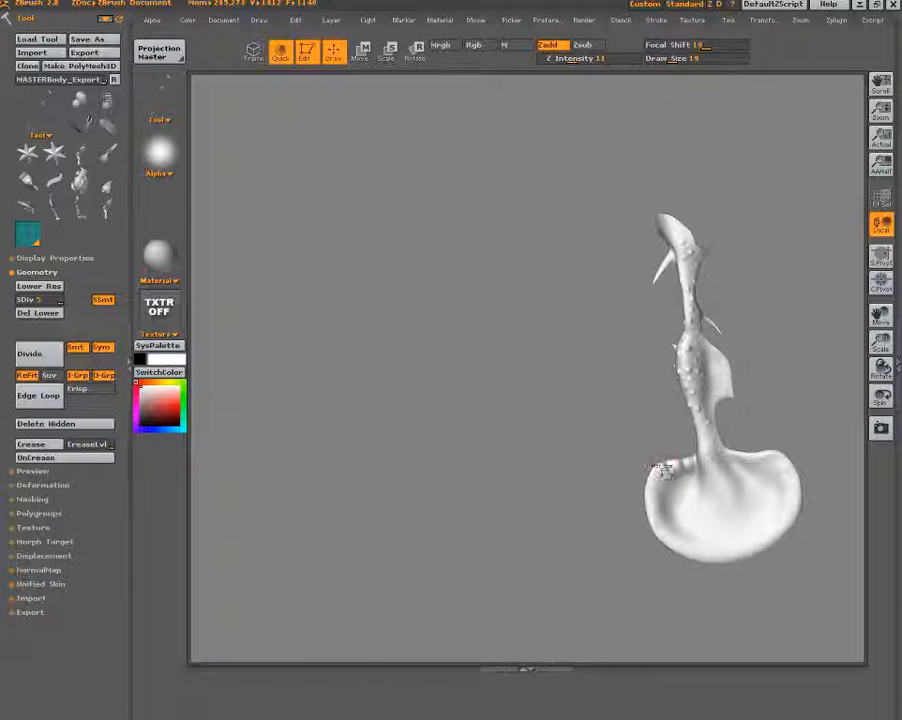
Sculpt short ridges around the paddle-like end's rim with Z Intensity 11 and Draw Size 19, and divide the mesh to subdivision level 6.
mouse_move(652, 496)
left_mouse_down()
mouse_move(670, 530)
mouse_move(667, 556)
mouse_move(714, 550)
mouse_move(783, 510)
left_mouse_up()
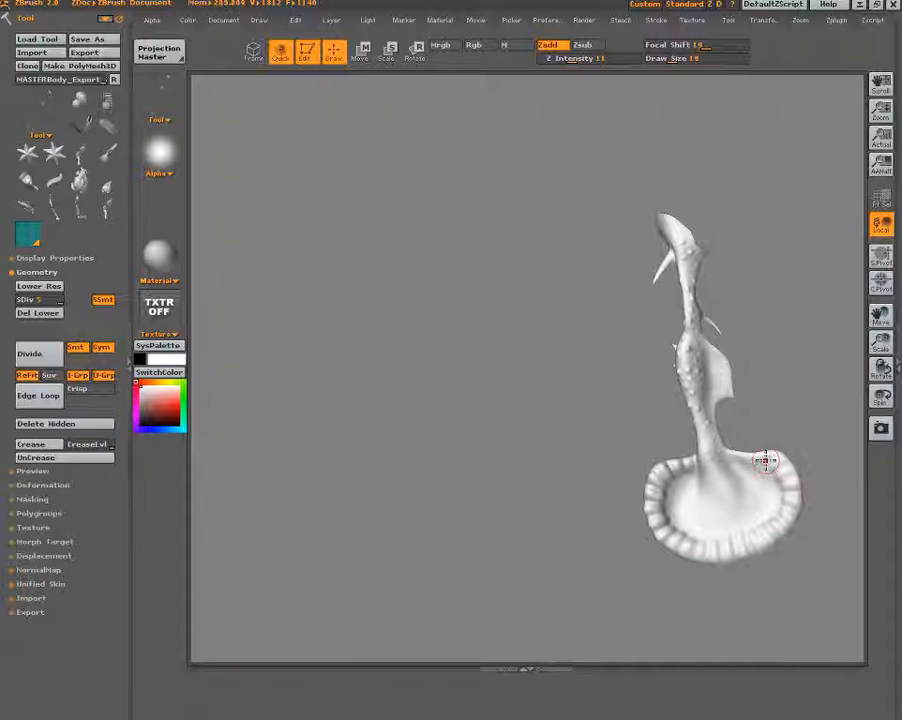
left_click_drag(676, 454, 686, 487)
key("bracketright")
key("o")
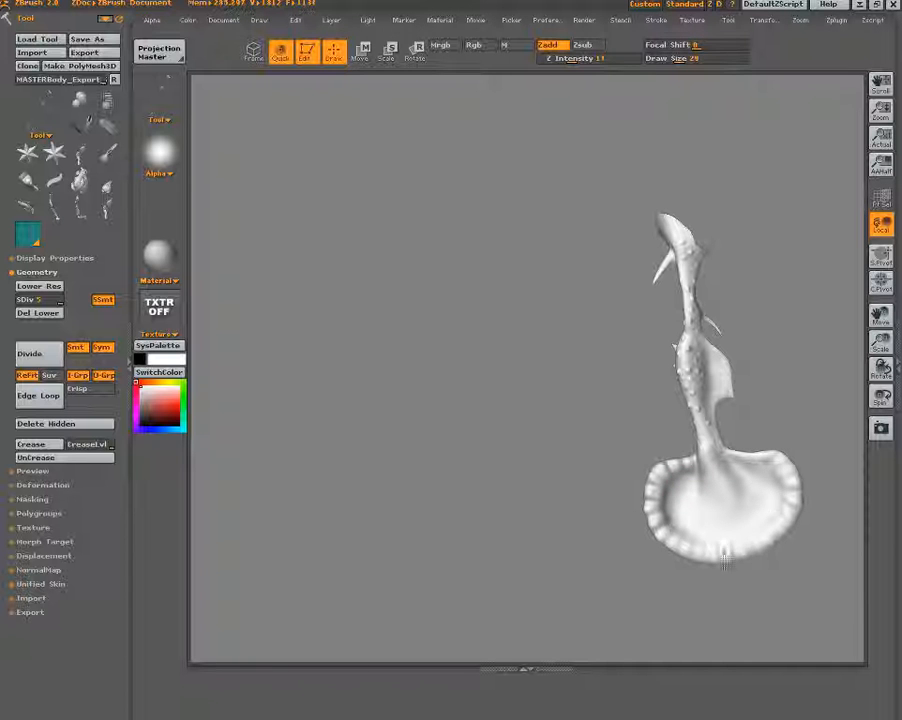
key("d")
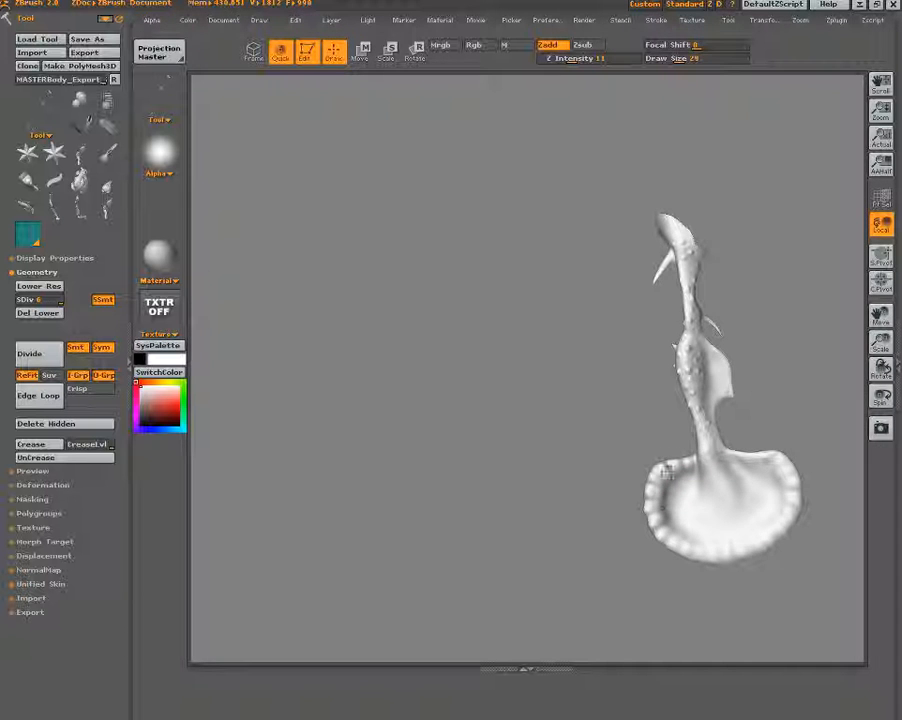
Shape the cupped ends and upper base of the spoon-shaped limb pair with Z Intensity 4 and Draw Sizes 19 to 29.
left_click_drag(776, 430, 588, 210)
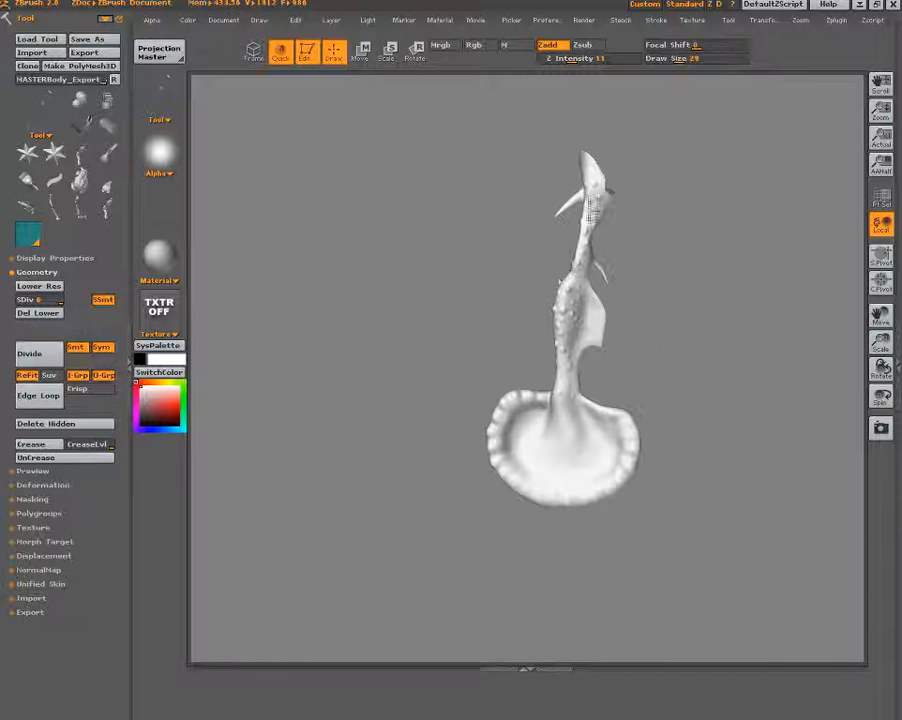
mouse_move(478, 220)
left_mouse_down("alt")
mouse_move(487, 231)
mouse_move(473, 197)
left_mouse_up("alt")
left_click_drag(474, 288, 664, 545, "alt")
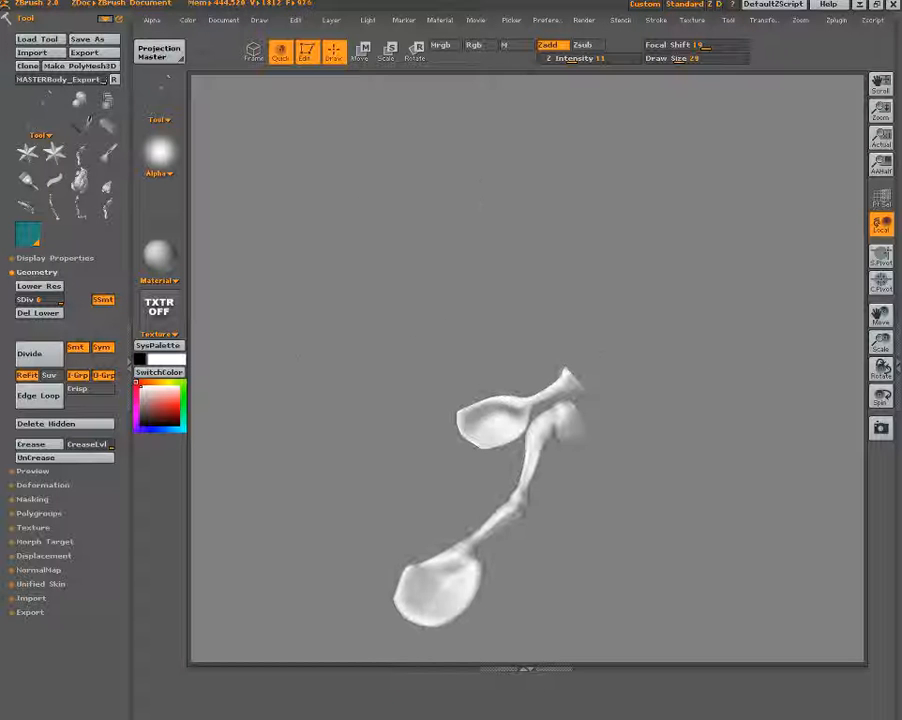
left_click_drag(571, 58, 558, 58)
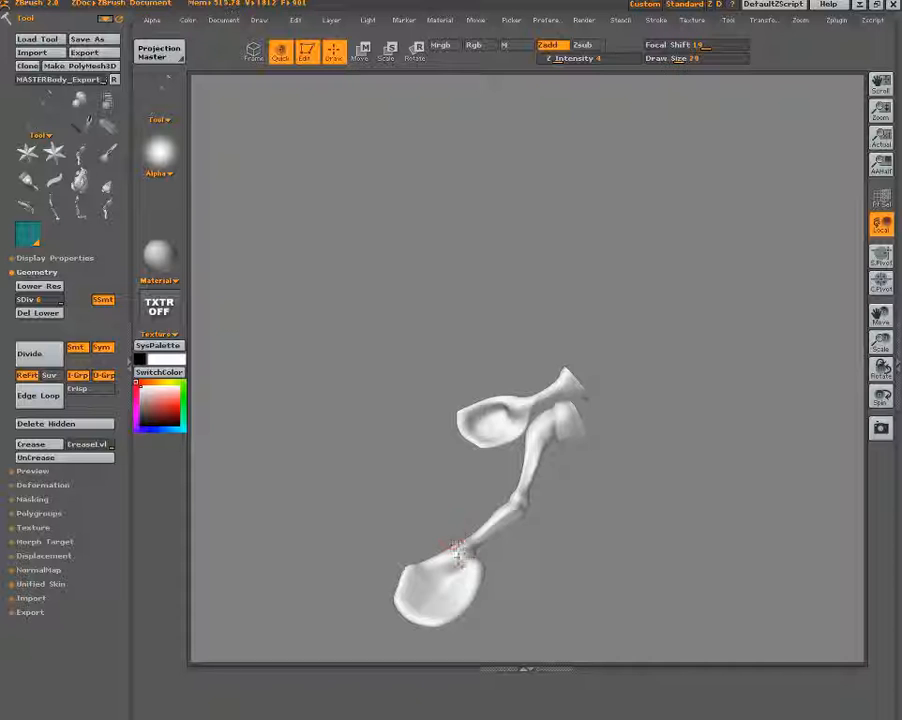
mouse_move(461, 556)
left_mouse_down()
mouse_move(403, 583)
mouse_move(470, 578)
left_mouse_up()
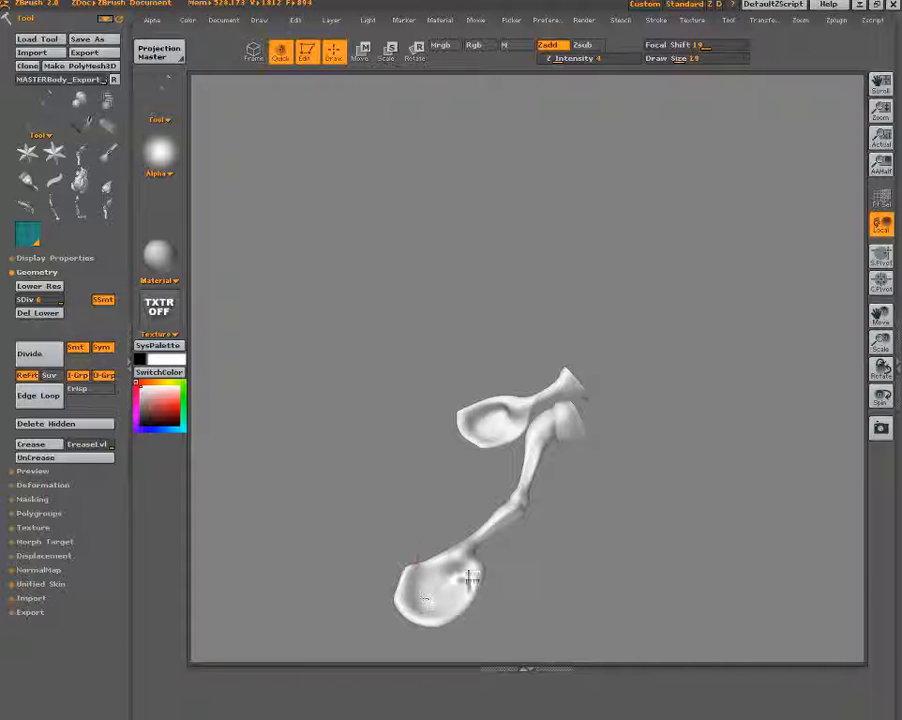
left_click_drag(412, 569, 428, 563)
mouse_move(405, 612)
left_mouse_down()
mouse_move(525, 490)
mouse_move(503, 508)
mouse_move(510, 503)
mouse_move(518, 522)
mouse_move(574, 513)
mouse_move(632, 420)
mouse_move(644, 467)
left_mouse_up()
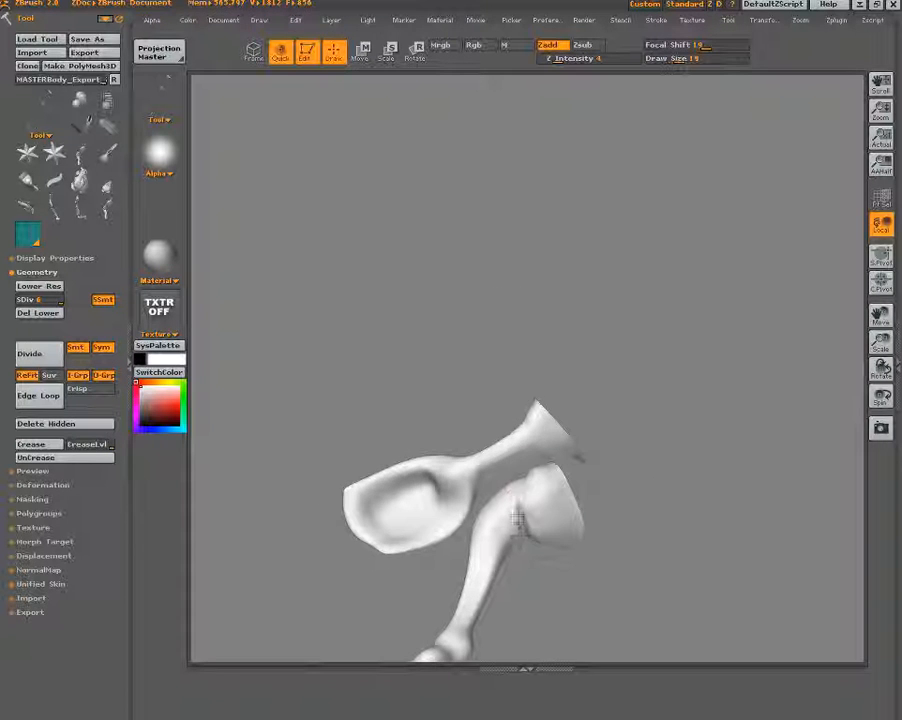
key("]")
left_click_drag(517, 518, 515, 490)
With Projection Master, paint DecoBrush wrinkles around the limb bases and above the middle joint at Z Intensity 7 and Draw Size 22.
left_click(162, 55)
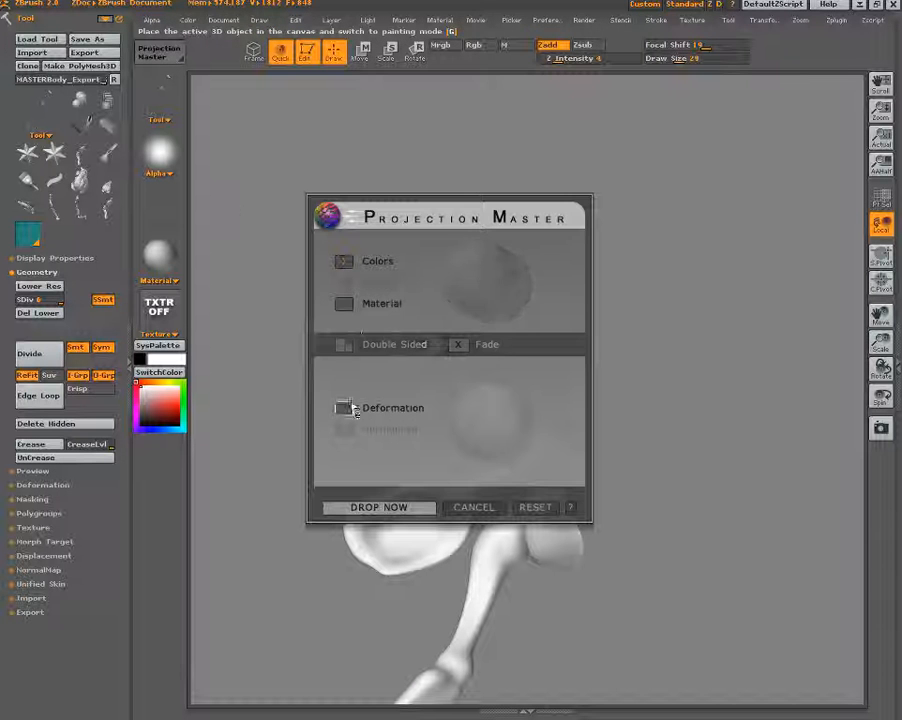
left_click(378, 505)
left_click(160, 97)
left_click(539, 117)
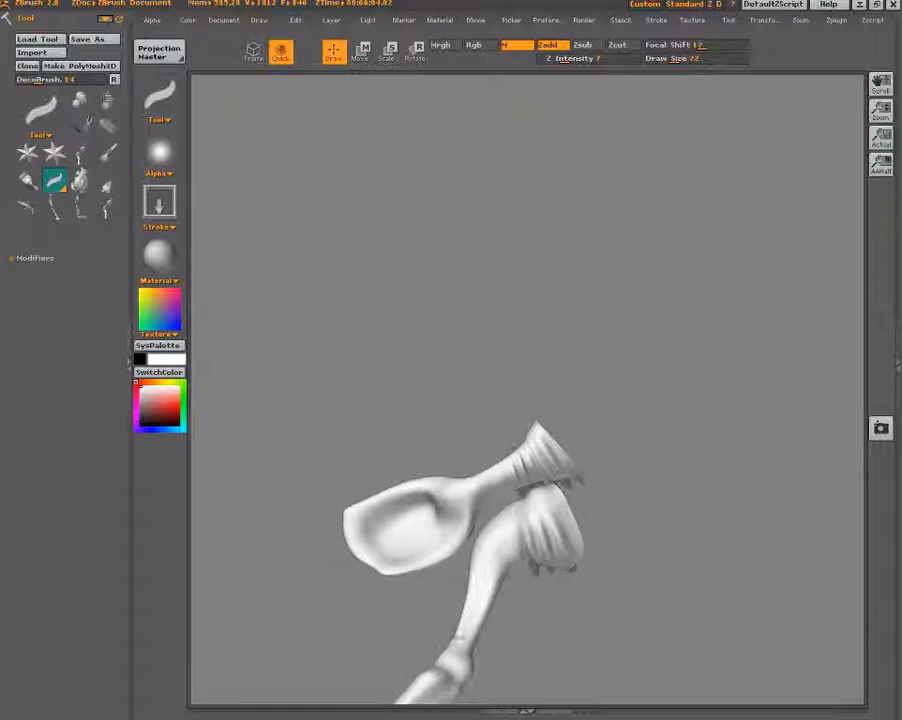
left_click_drag(457, 647, 473, 656)
left_click_drag(457, 609, 479, 650)
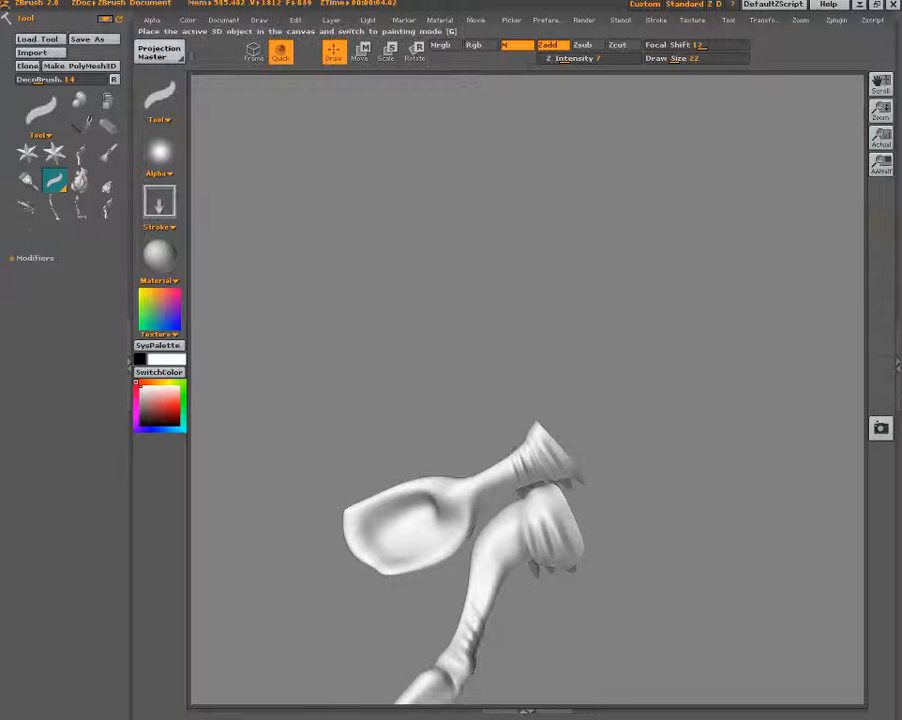
left_click(159, 52)
left_click(350, 506)
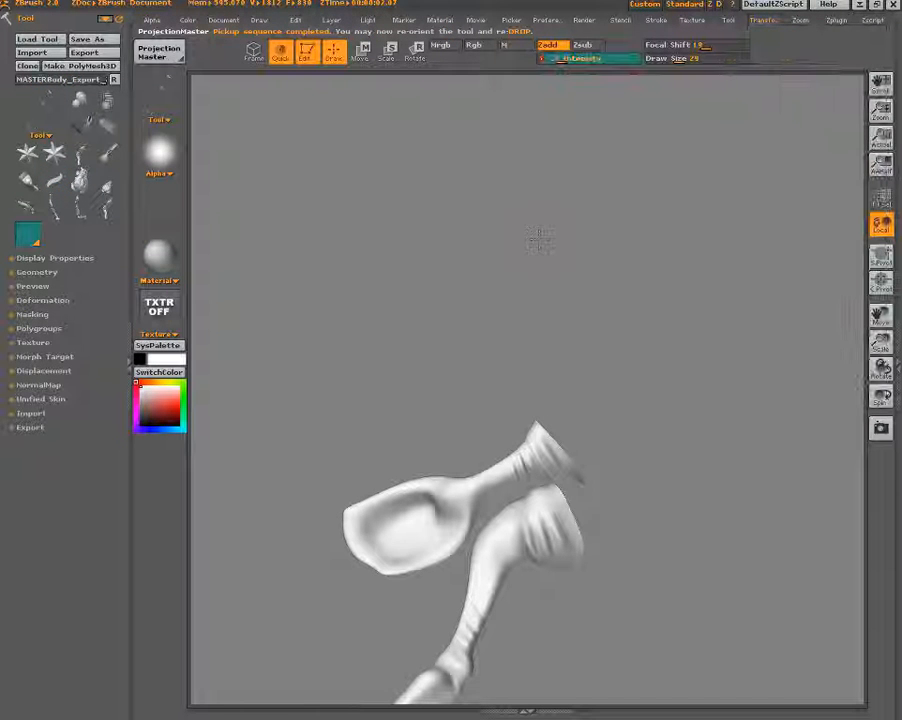
Sculpt the back of the limb's upper base and middle joint with Z Intensity 5.
left_click_drag(472, 620, 454, 258)
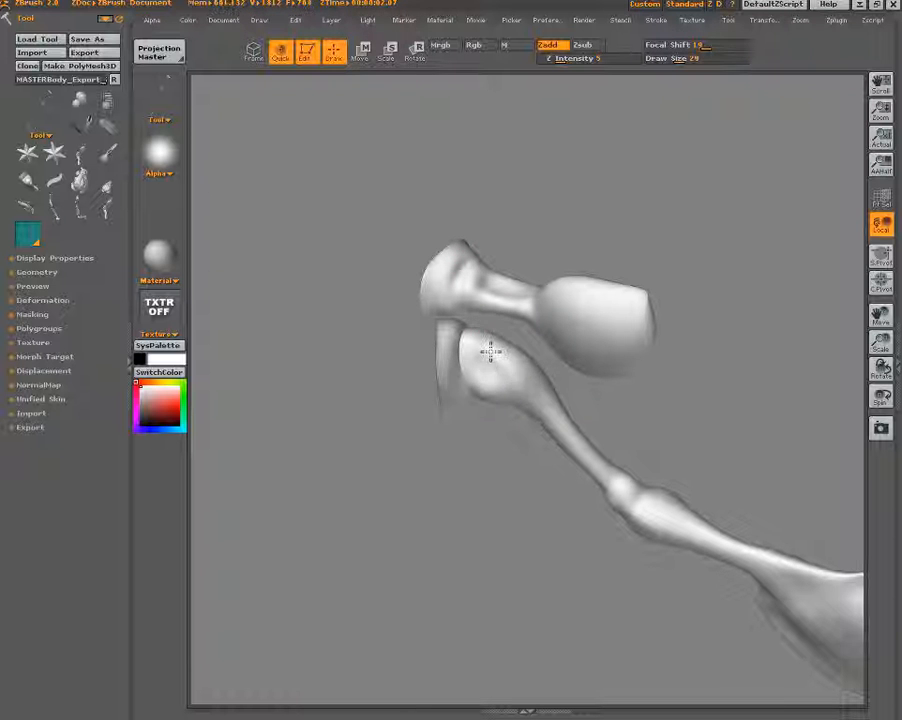
left_click_drag(460, 367, 446, 360)
mouse_move(640, 473)
left_mouse_down("alt")
mouse_move(633, 459)
mouse_move(592, 455)
left_mouse_up("alt")
left_click_drag(688, 450, 712, 522)
Drop the limb's front side with Projection Master and paint DecoBrush creases along the upper segment between the base and middle joint.
left_click_drag(738, 440, 590, 382)
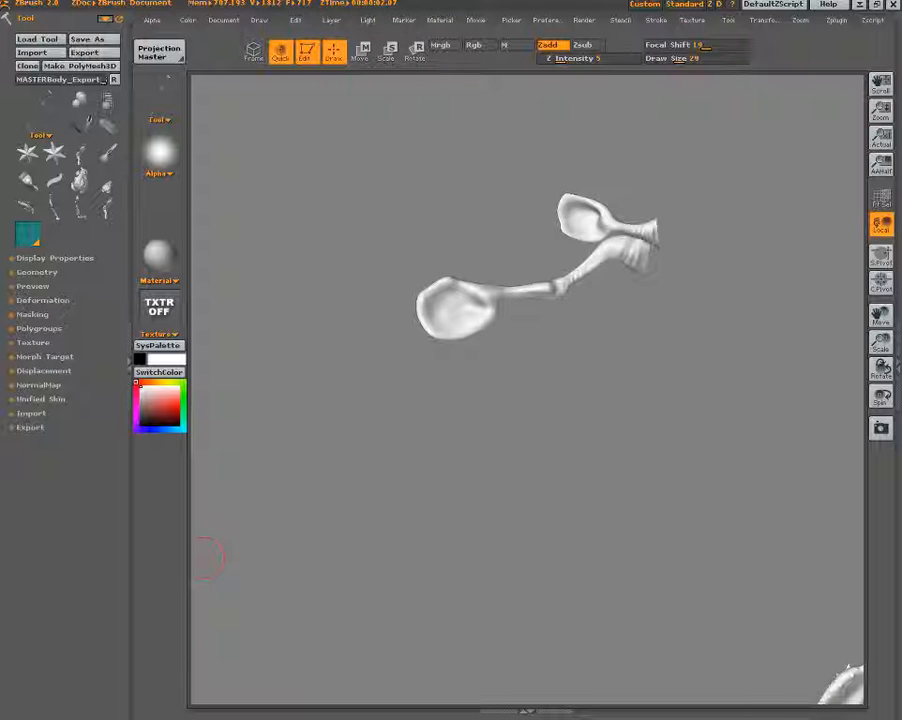
left_click_drag(772, 328, 674, 360)
key("g")
left_click(378, 507)
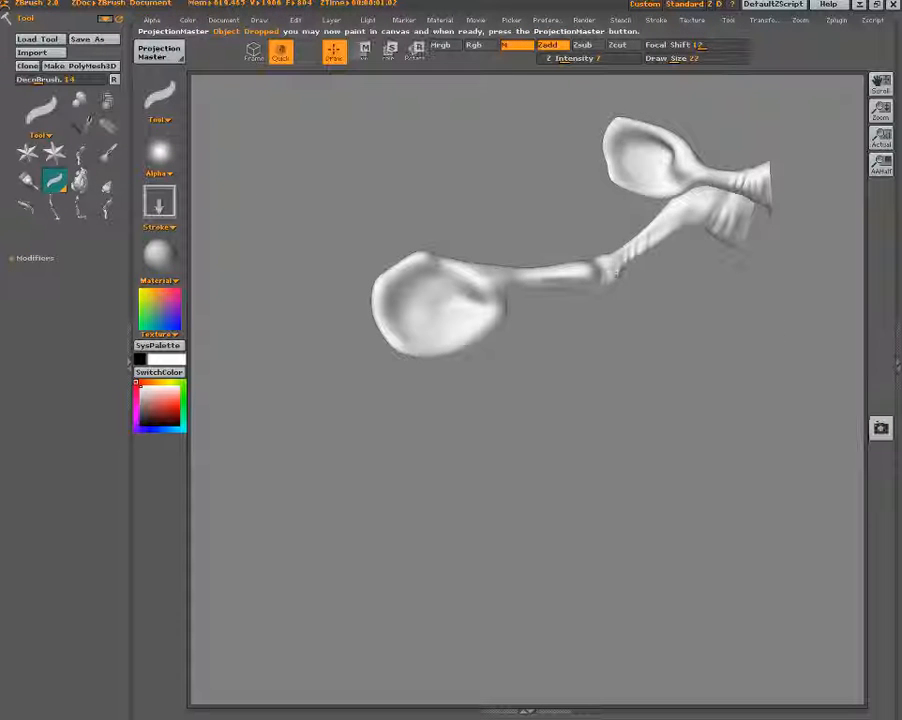
left_click_drag(679, 199, 645, 238)
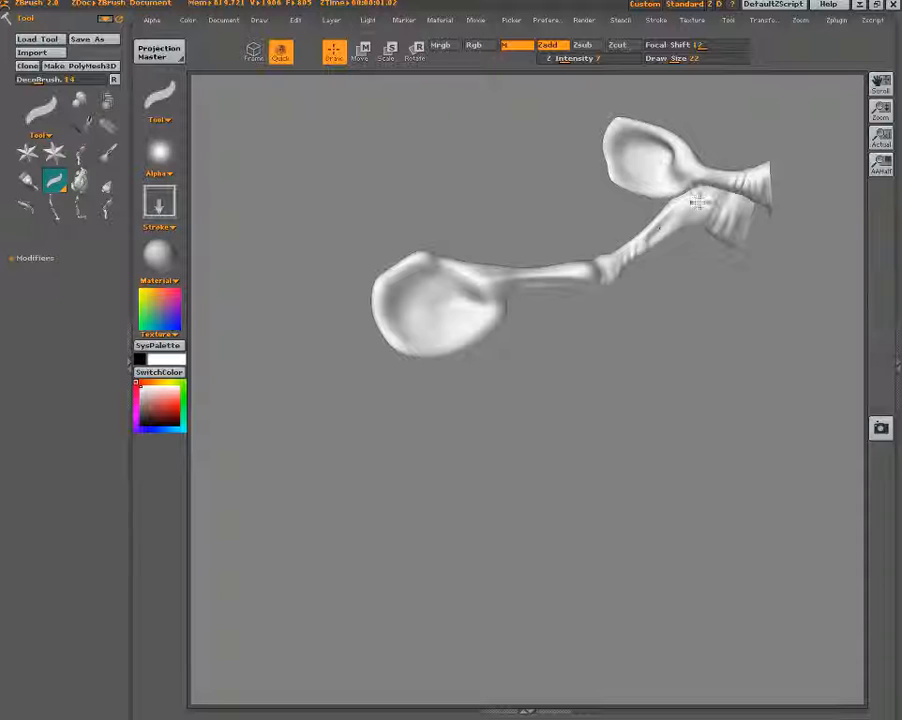
mouse_move(690, 202)
left_mouse_down()
mouse_move(645, 248)
mouse_move(712, 217)
left_mouse_up()
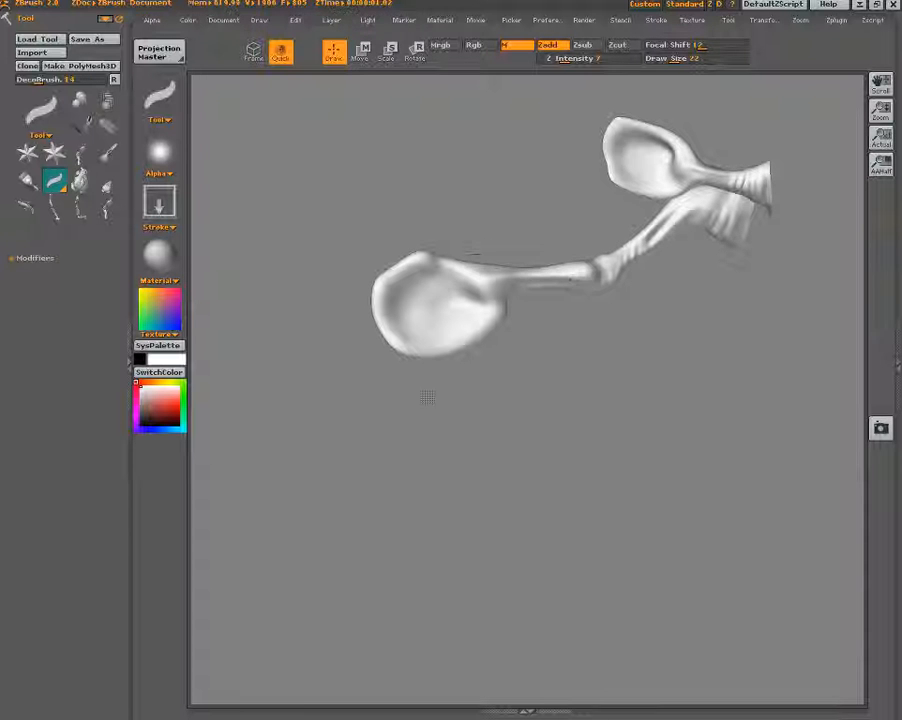
Switch the canvas painting tool to the DirectionalBrush.
left_click(159, 95)
left_click(165, 183)
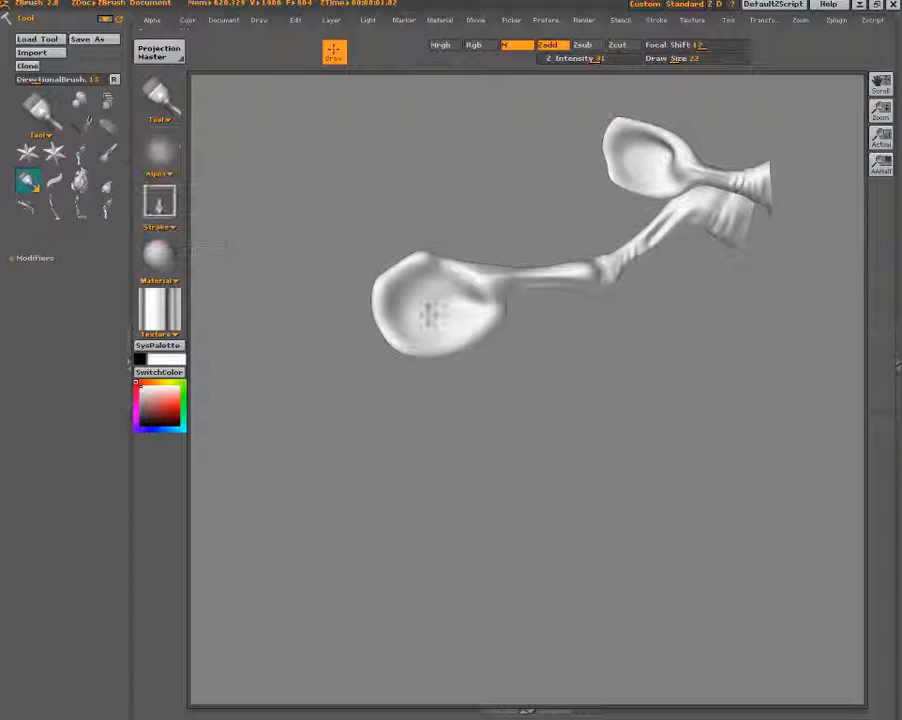
left_click_drag(431, 314, 402, 300)
left_click_drag(436, 228, 436, 228)
key("ctrl+z")
left_click(577, 58)
left_click_drag(436, 308, 356, 226)
key("ctrl+z")
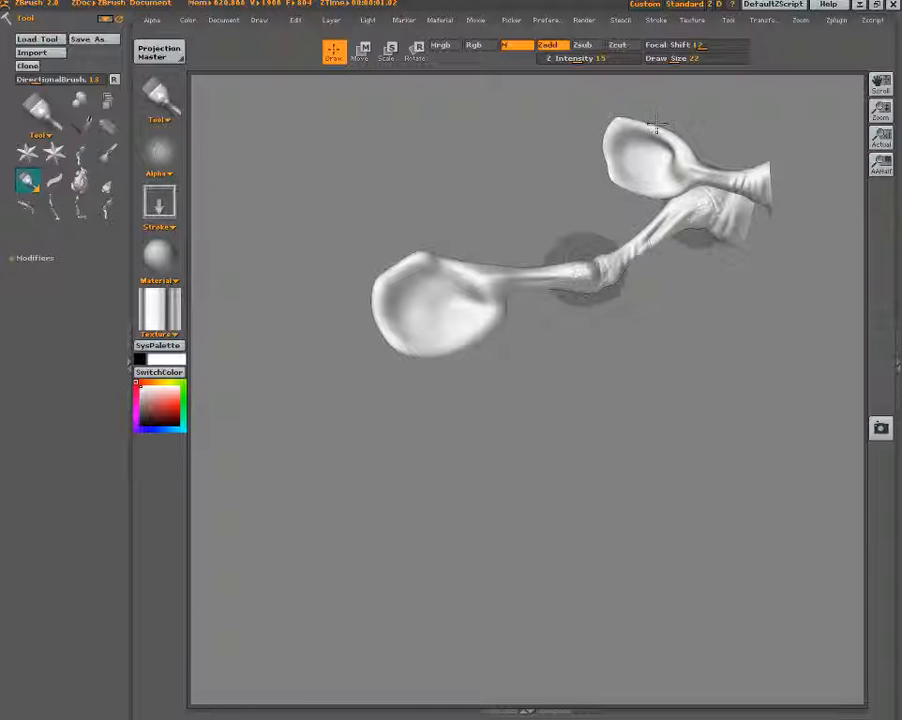
key("ctrl+z")
key("ctrl+z")
Stamp fine skin wrinkles on the limb's joints and the cup's neck with Z Intensity 28, and pick the mesh up with Projection Master.
left_click(572, 58)
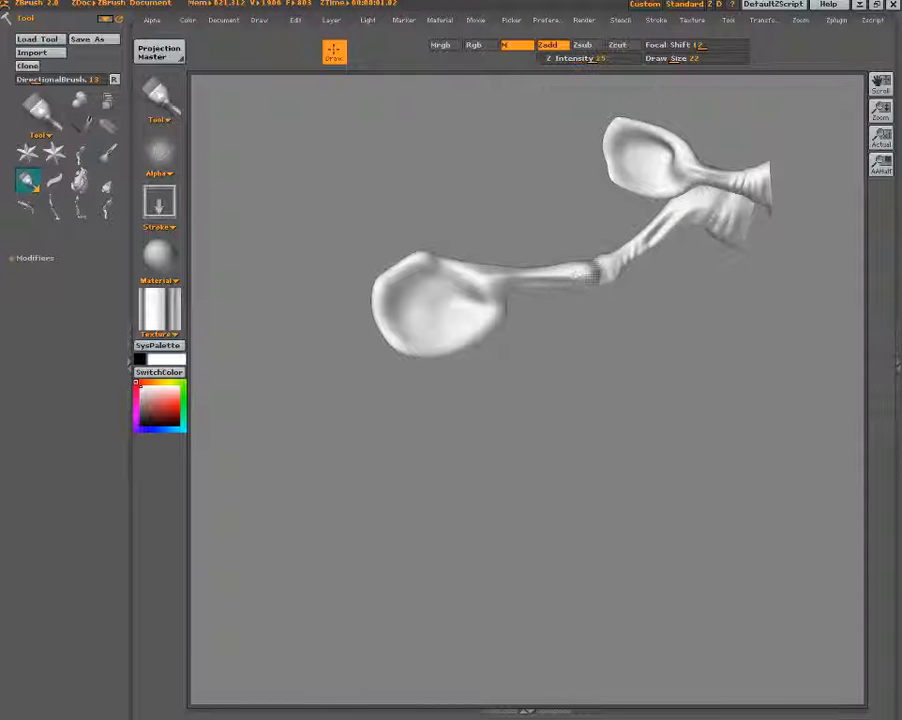
left_click_drag(590, 274, 608, 243)
left_click_drag(703, 185, 722, 143)
left_click_drag(488, 281, 485, 247)
key("g")
left_click(366, 504)
Project DirectionalBrush skin wrinkles onto the backs of both cups and the limb's joints with Projection Master.
left_click_drag(600, 325, 531, 262)
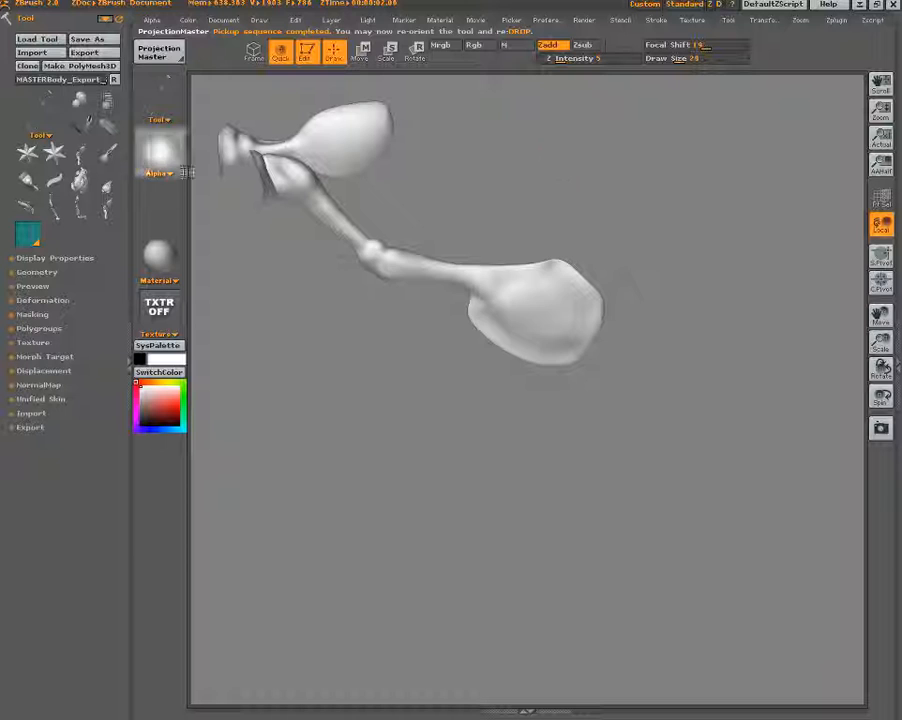
left_click(159, 52)
left_click(369, 509)
mouse_move(341, 162)
left_mouse_down()
mouse_move(346, 148)
mouse_move(336, 136)
mouse_move(350, 131)
mouse_move(352, 140)
mouse_move(345, 134)
left_mouse_up()
left_click_drag(372, 250, 395, 263)
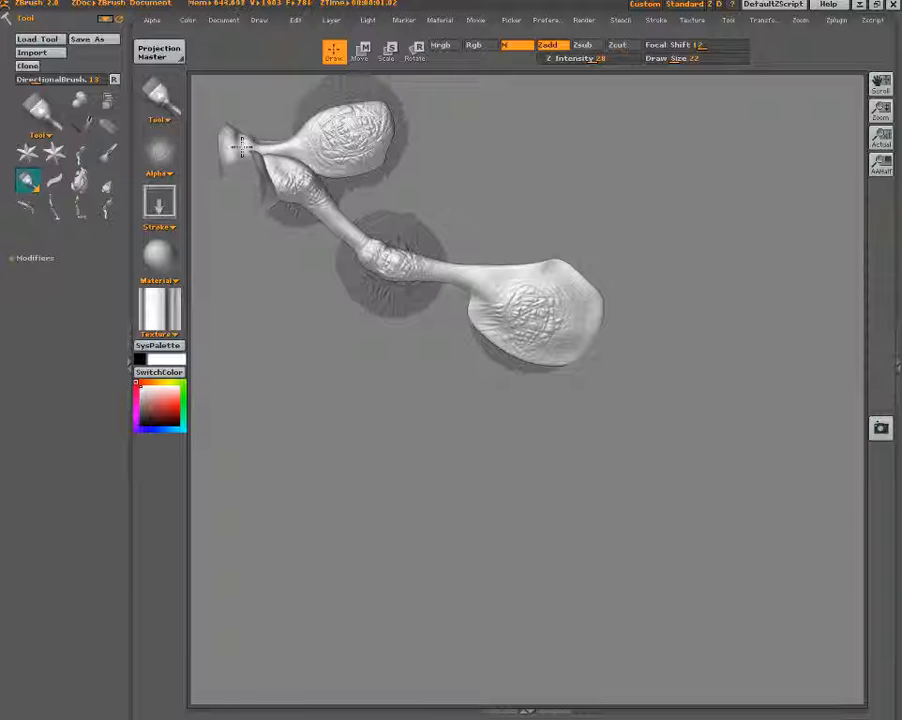
left_click(159, 52)
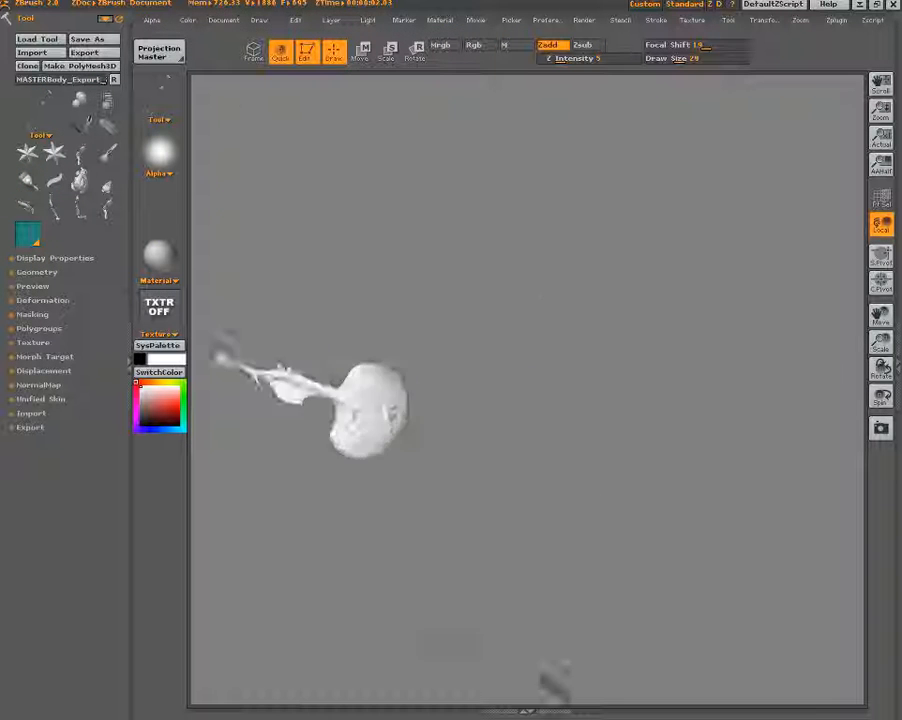
Drop the limb's front side with Projection Master and open the image import for a new alpha.
left_click_drag(540, 298, 519, 624)
left_click(159, 52)
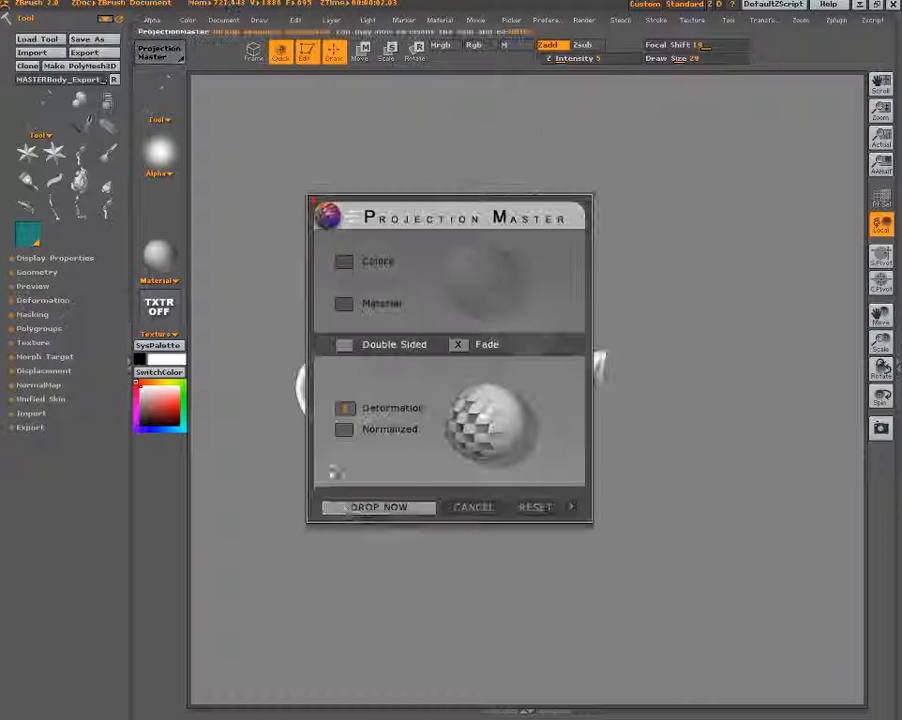
left_click(356, 507)
left_click(161, 167)
left_click(198, 318)
Preview the leathery, scaly and other skin images in the _Samples folder as possible alphas.
left_click(188, 118)
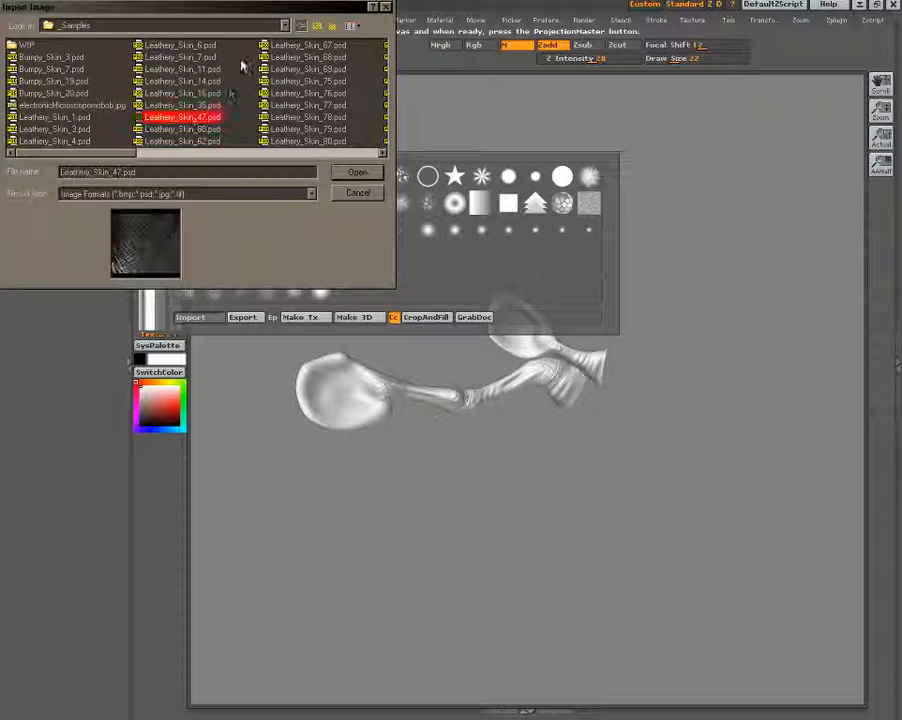
left_click(194, 93)
key("Right")
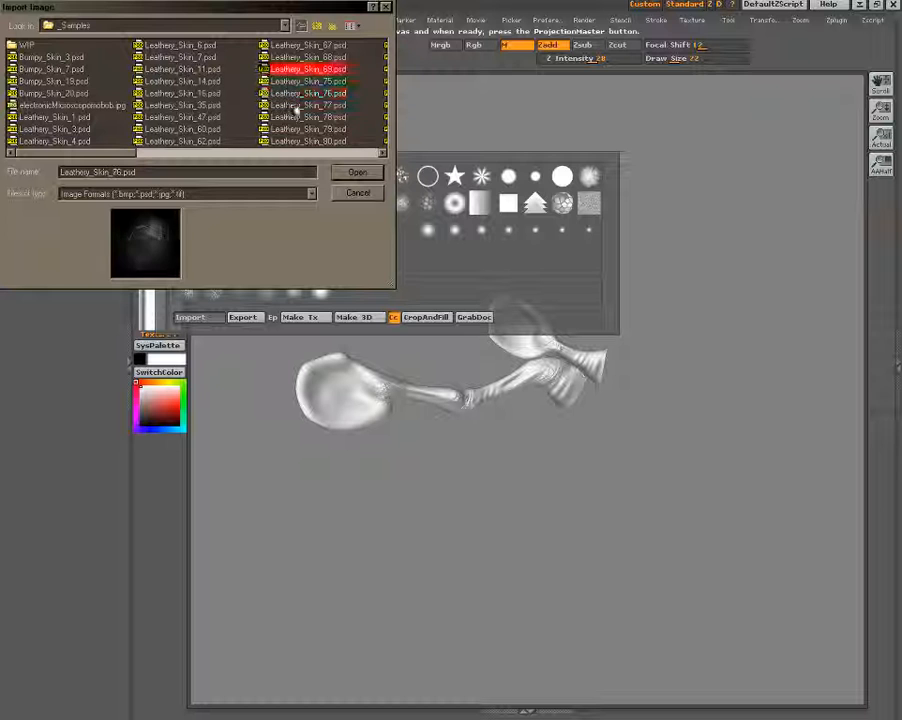
left_click(304, 141)
left_click(116, 106)
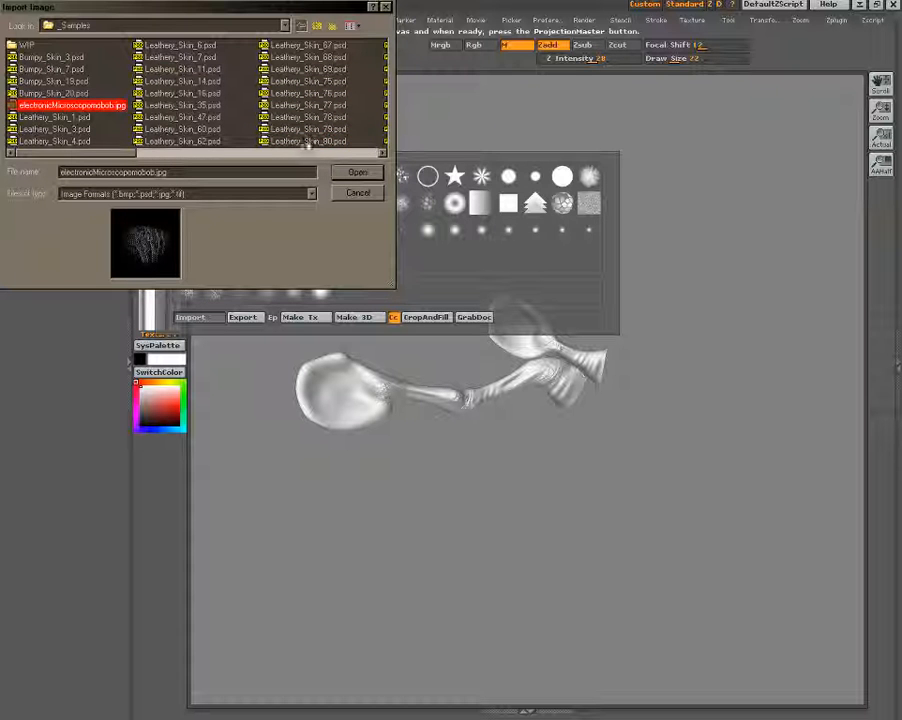
left_click(381, 152)
left_click(381, 152)
left_click(302, 130)
left_click(287, 119)
left_click(294, 130)
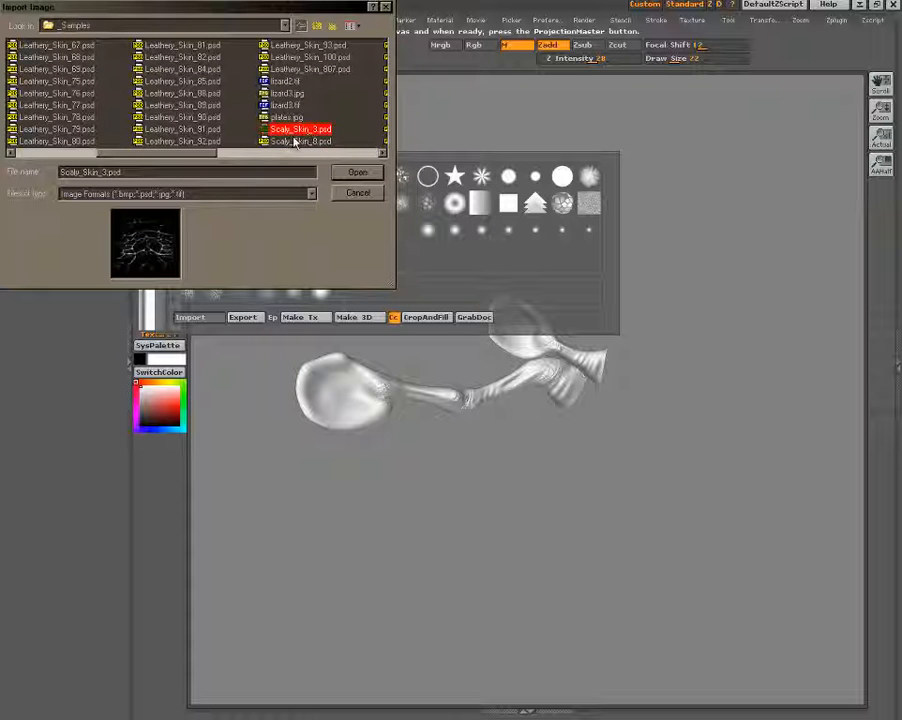
left_click(298, 141)
left_click(180, 57)
left_click(178, 93)
left_click(177, 117)
left_click(177, 141)
left_click(290, 45)
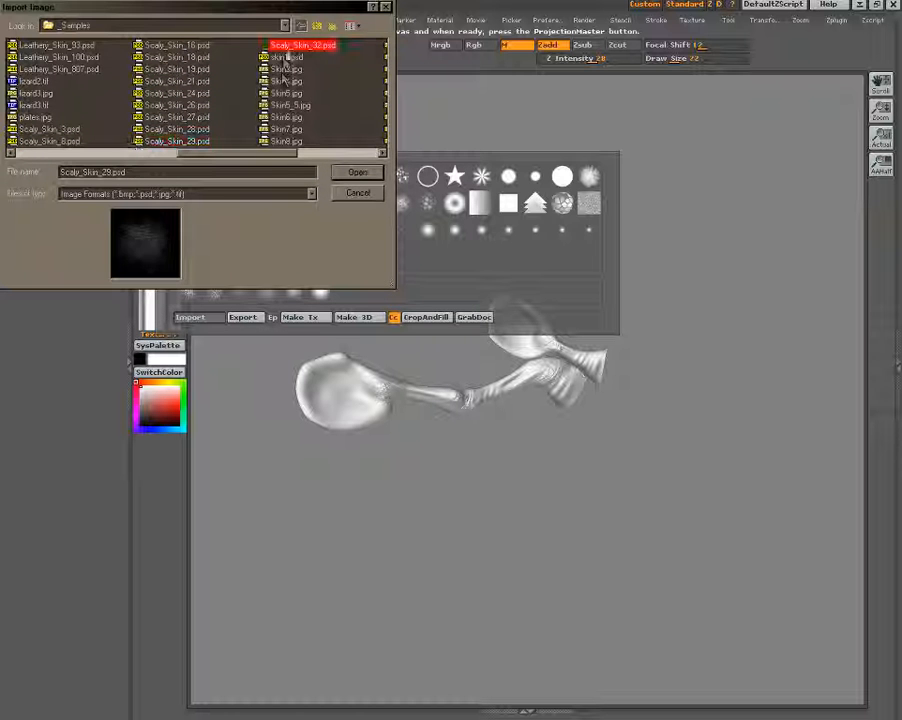
left_click(287, 57)
left_click(287, 117)
left_click(287, 129)
left_click(288, 141)
left_click(287, 129)
left_click(287, 93)
left_click(289, 82)
left_click(288, 69)
left_click(288, 57)
left_click(284, 45)
scroll(286, 90, "down", 1)
left_click(288, 129)
left_click(289, 117)
Import veines.jpg as the alpha and project its veins inside both cups with Projection Master at Z Intensity 15.
left_click(288, 93)
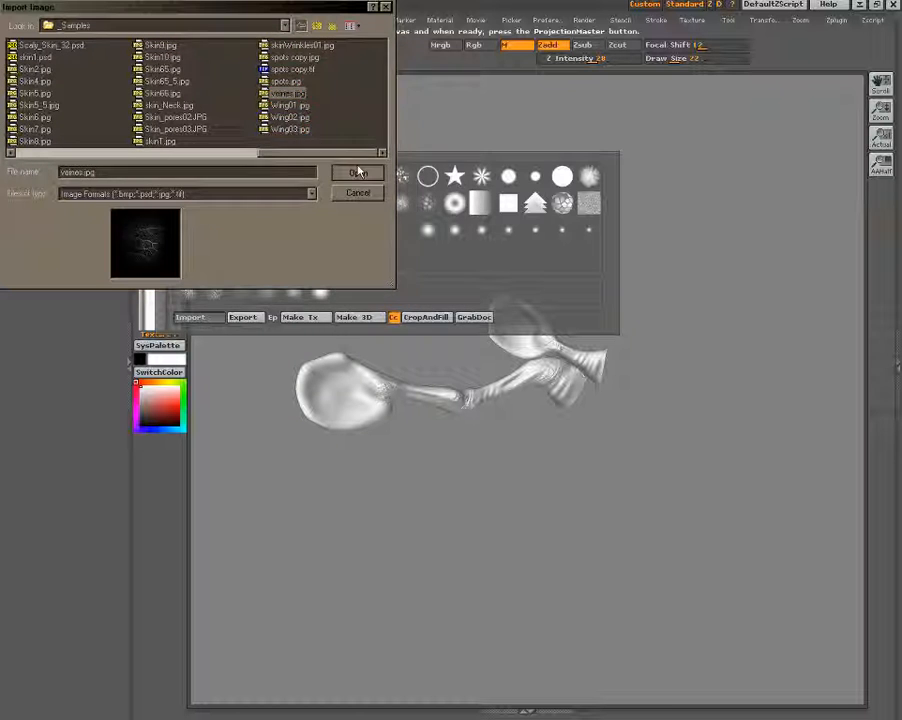
left_click(358, 172)
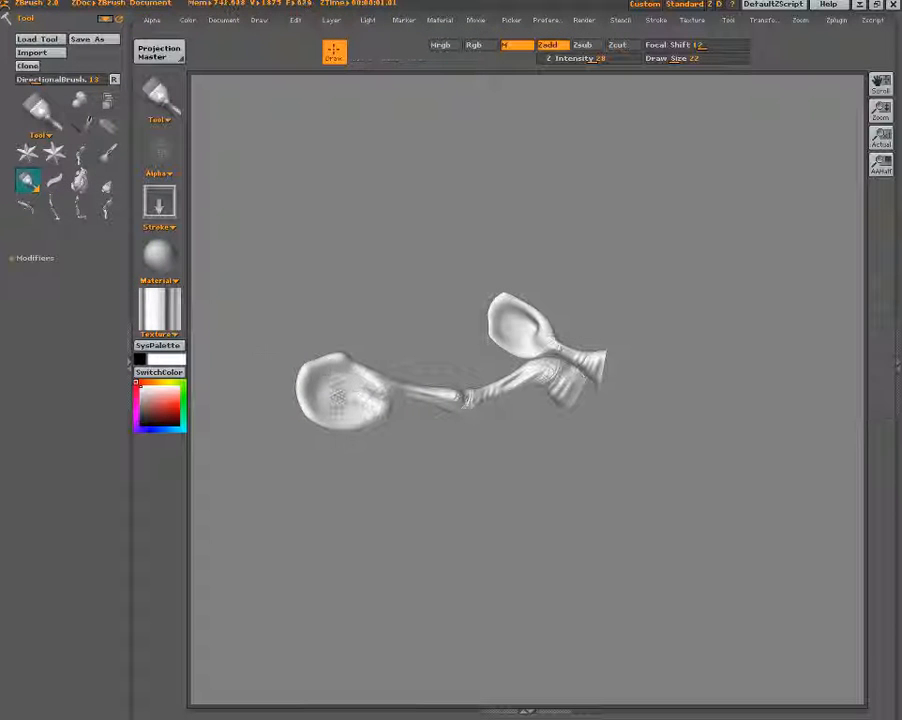
left_click_drag(568, 58, 548, 58)
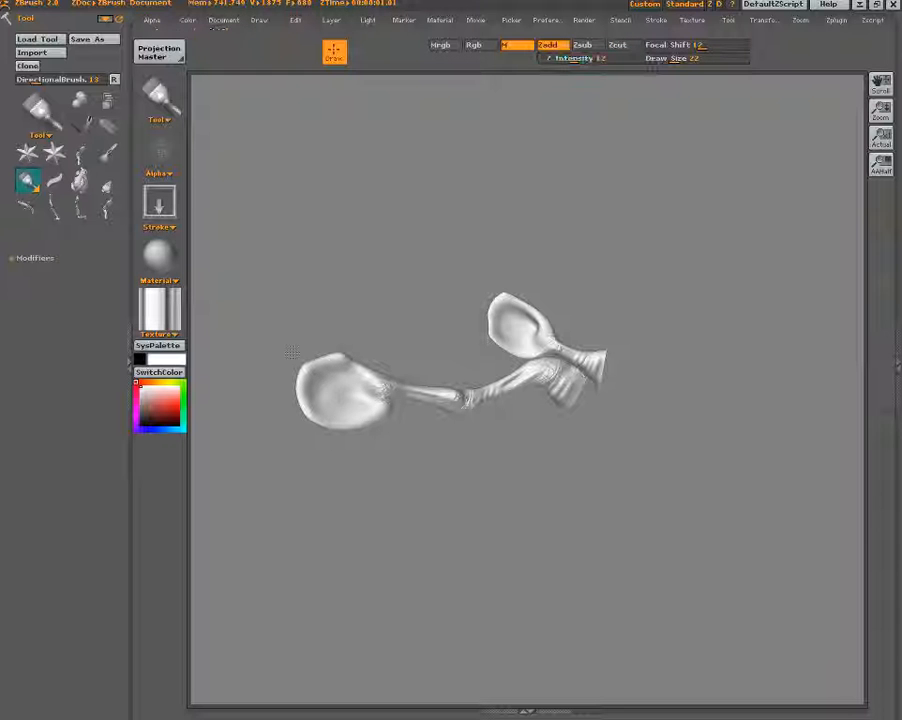
left_click(578, 58)
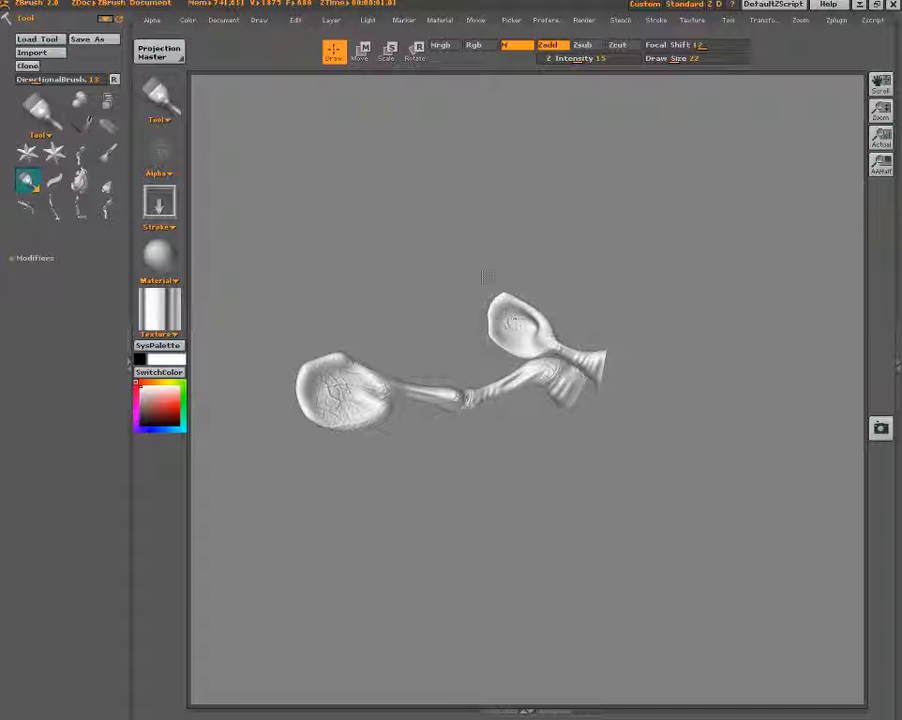
left_click_drag(515, 323, 518, 350)
left_click(157, 52)
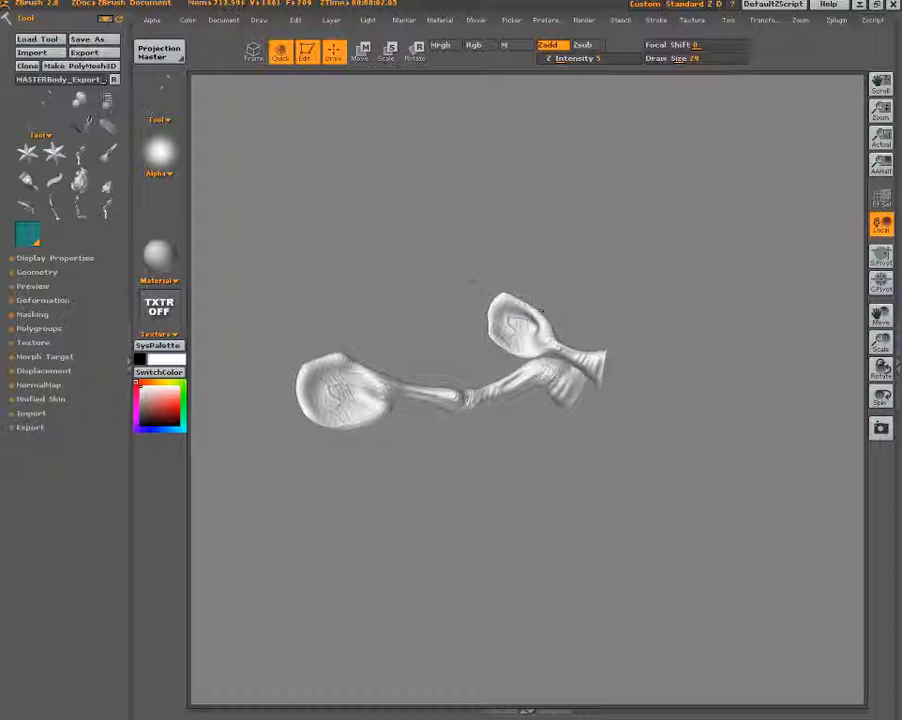
mouse_move(566, 408)
left_mouse_down()
mouse_move(540, 380)
mouse_move(568, 427)
left_mouse_up()
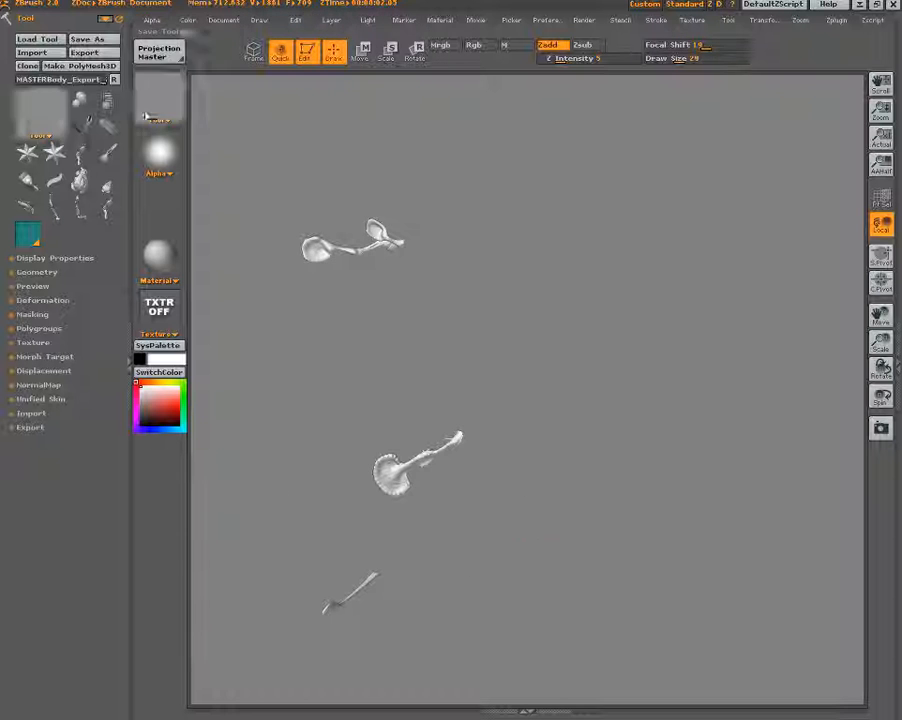